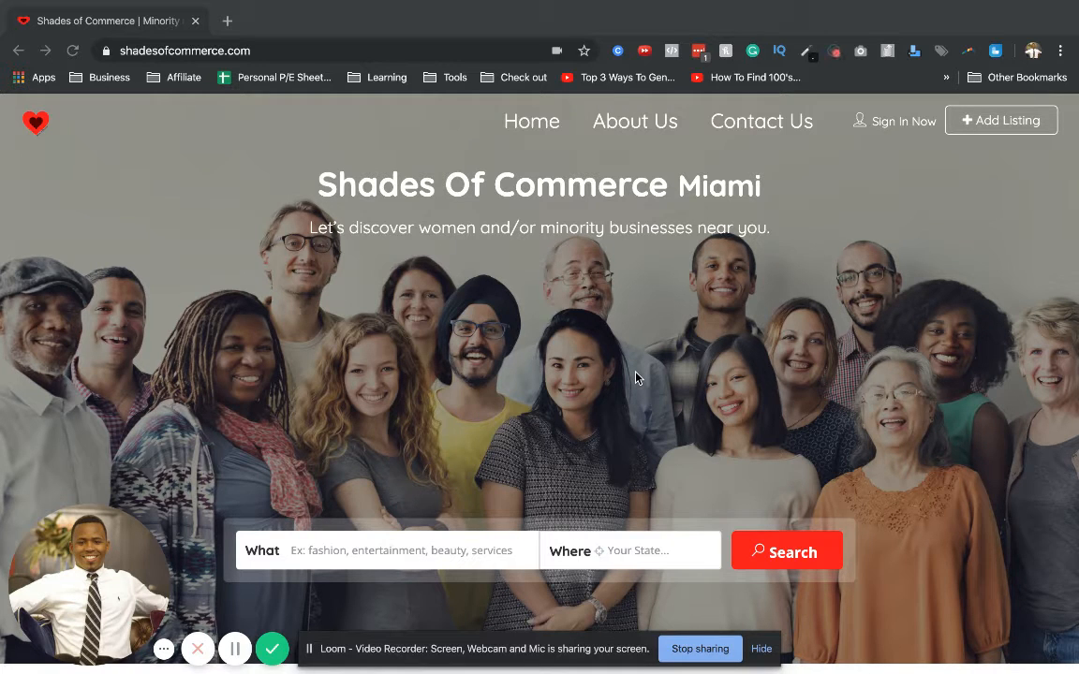
Start adding a new listing from the Shades of Commerce home page to reach the plan selection.
{"action": "scroll", "coordinate": [696, 302], "scroll_direction": "down", "scroll_amount": 1}
{"action": "scroll", "coordinate": [696, 302], "scroll_direction": "up", "scroll_amount": 1}
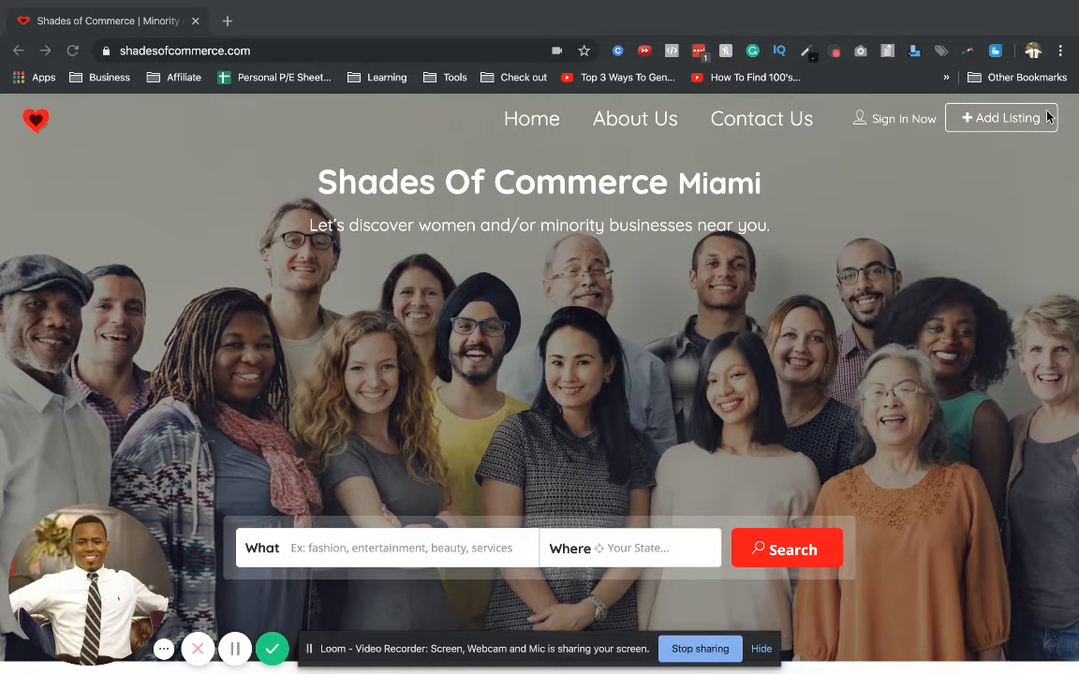
{"action": "left_click", "coordinate": [990, 174]}
{"action": "left_click", "coordinate": [991, 125]}
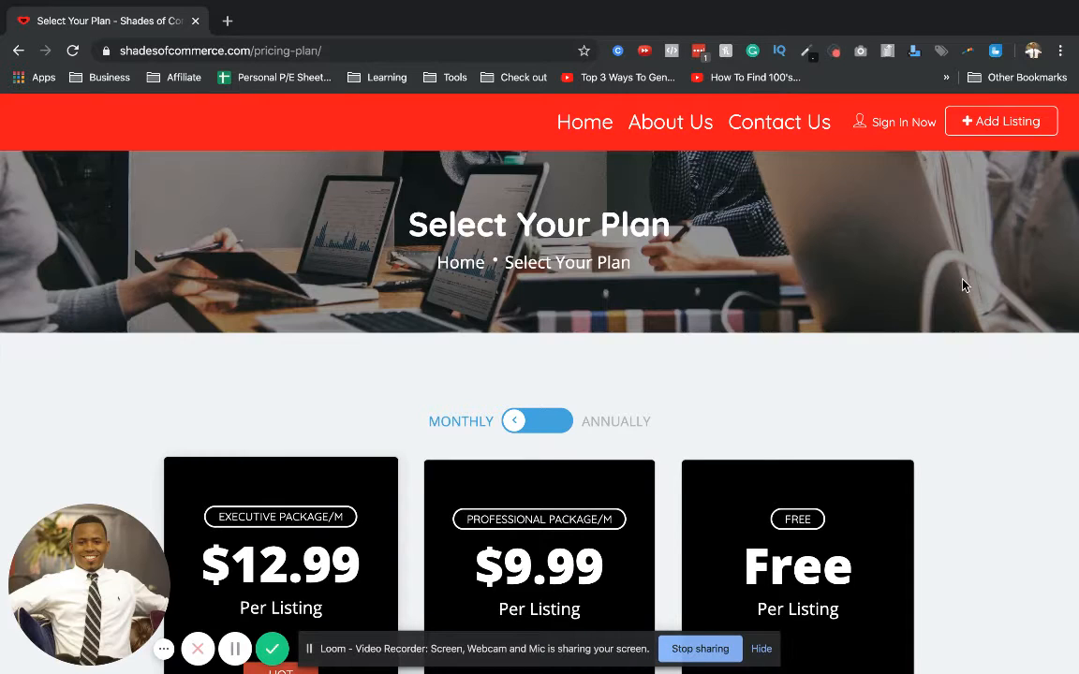
Compare the features of the monthly listing packages and continue with the Free plan.
{"action": "scroll", "coordinate": [965, 281], "scroll_direction": "down", "scroll_amount": 1}
{"action": "scroll", "coordinate": [965, 285], "scroll_direction": "down", "scroll_amount": 3}
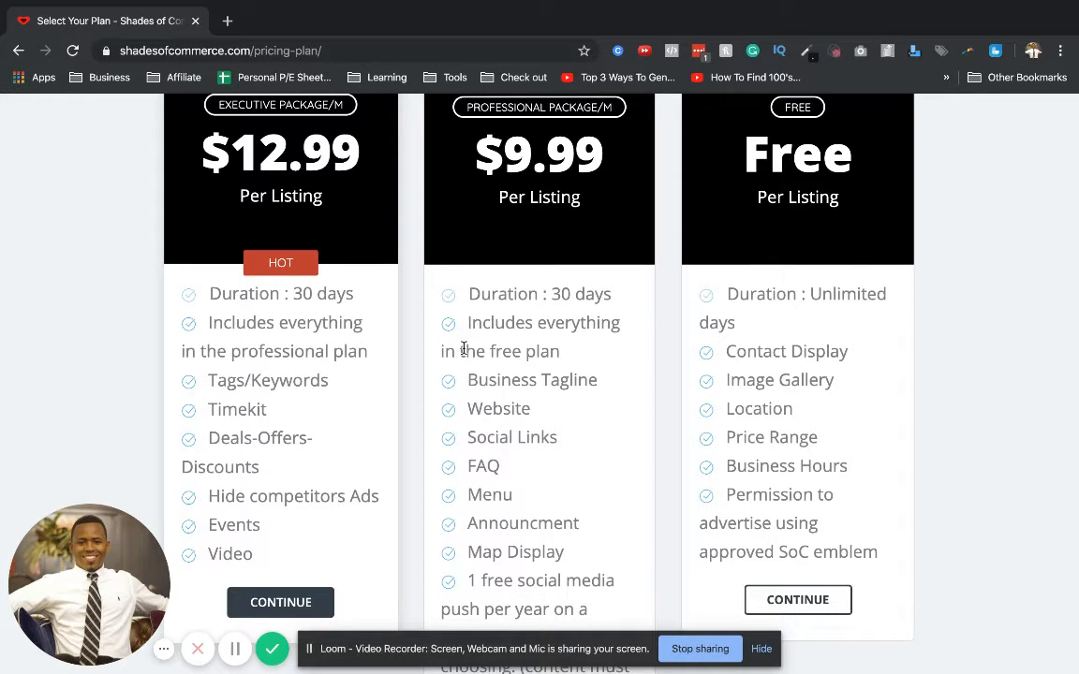
{"action": "scroll", "coordinate": [225, 204], "scroll_direction": "up", "scroll_amount": 1}
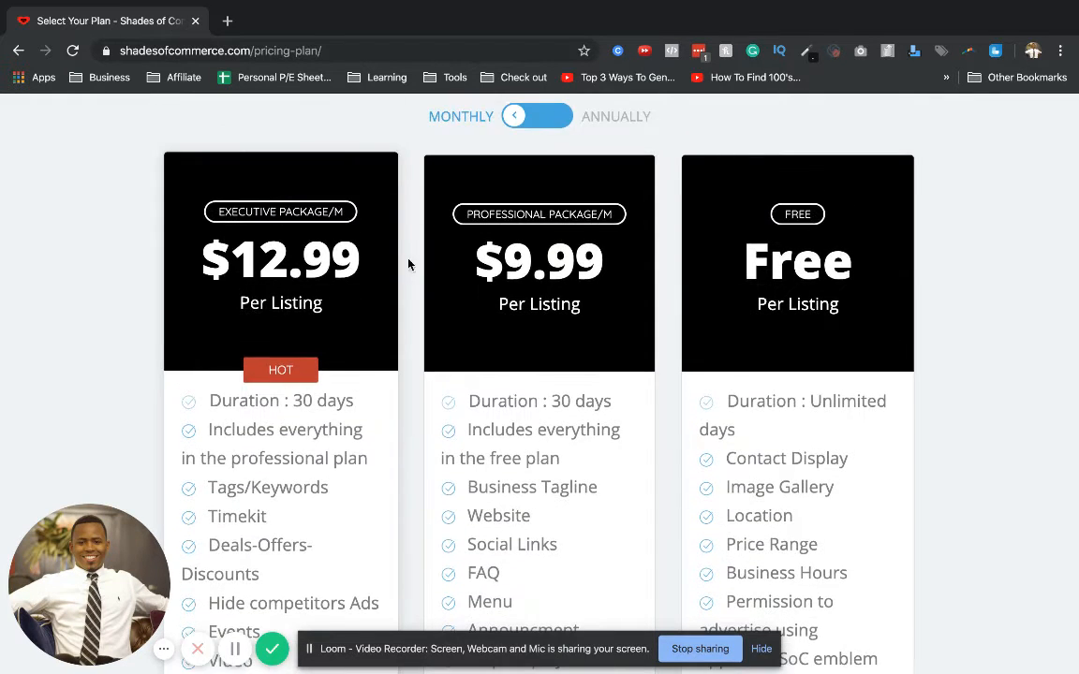
{"action": "scroll", "coordinate": [578, 426], "scroll_direction": "down", "scroll_amount": 3}
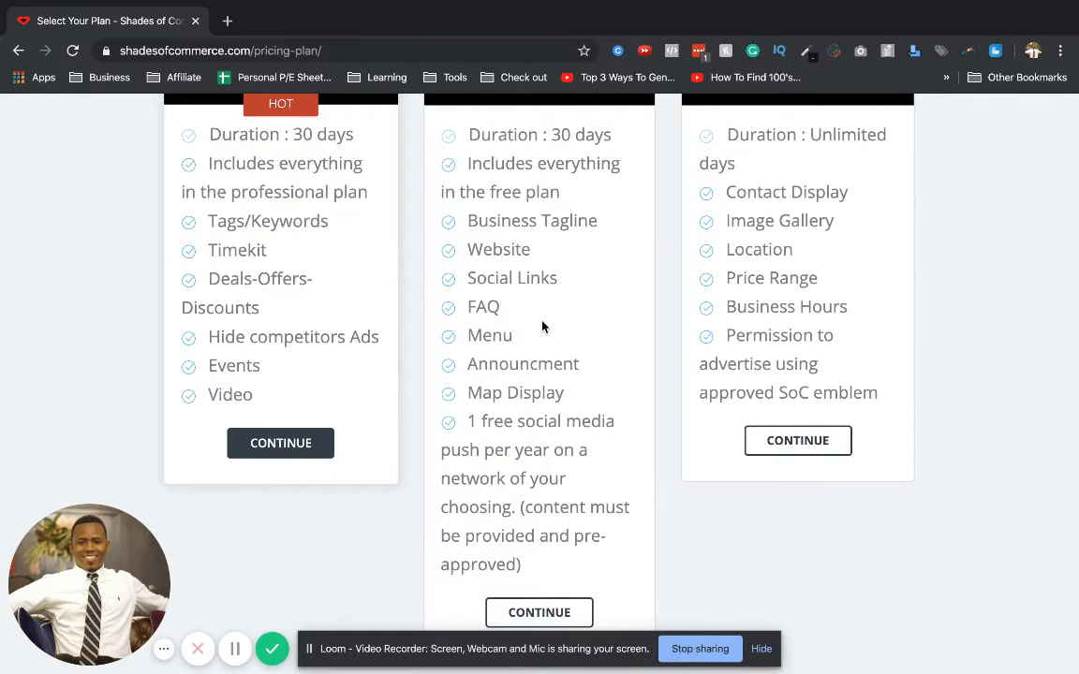
{"action": "scroll", "coordinate": [542, 326], "scroll_direction": "up", "scroll_amount": 1}
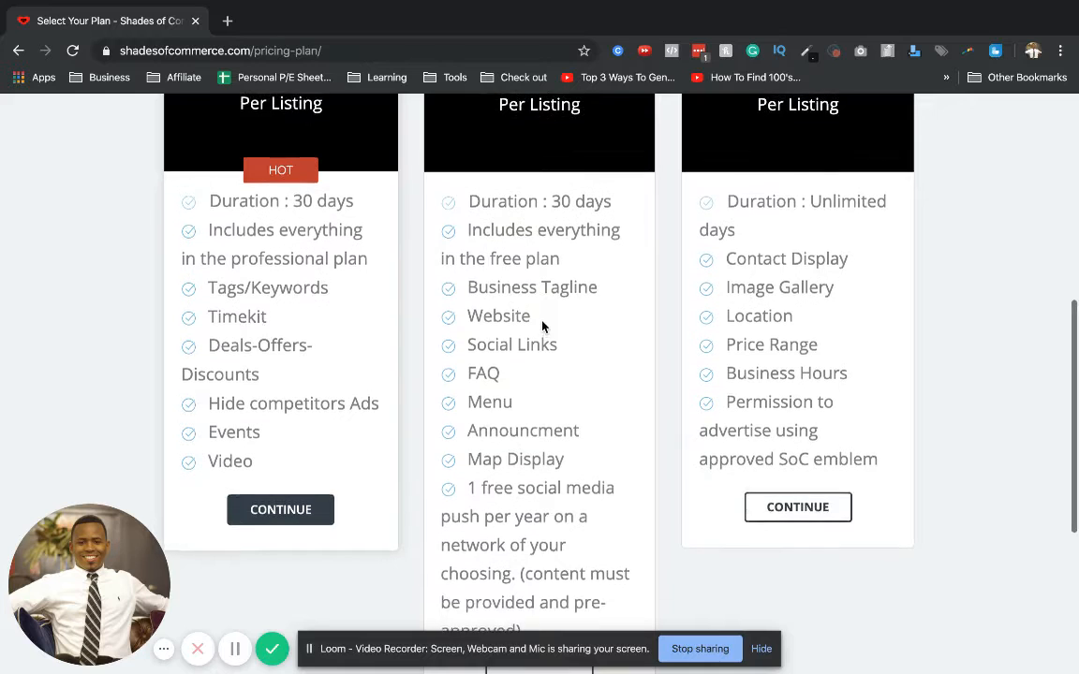
{"action": "scroll", "coordinate": [542, 326], "scroll_direction": "up", "scroll_amount": 1}
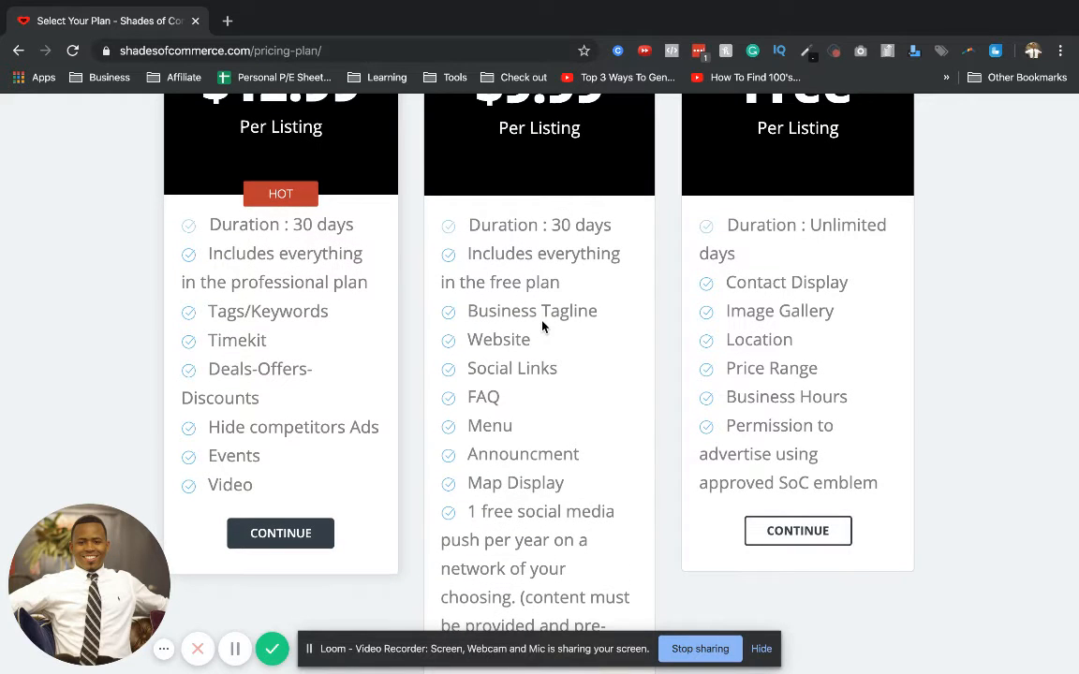
{"action": "scroll", "coordinate": [768, 507], "scroll_direction": "down", "scroll_amount": 1}
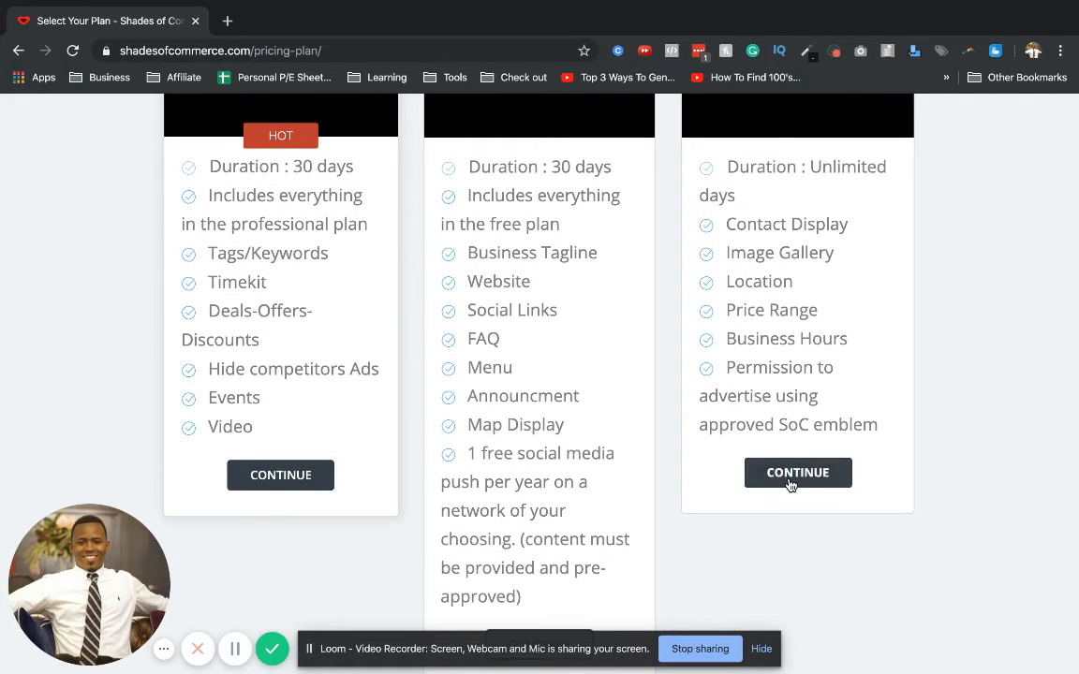
{"action": "left_click", "coordinate": [789, 482]}
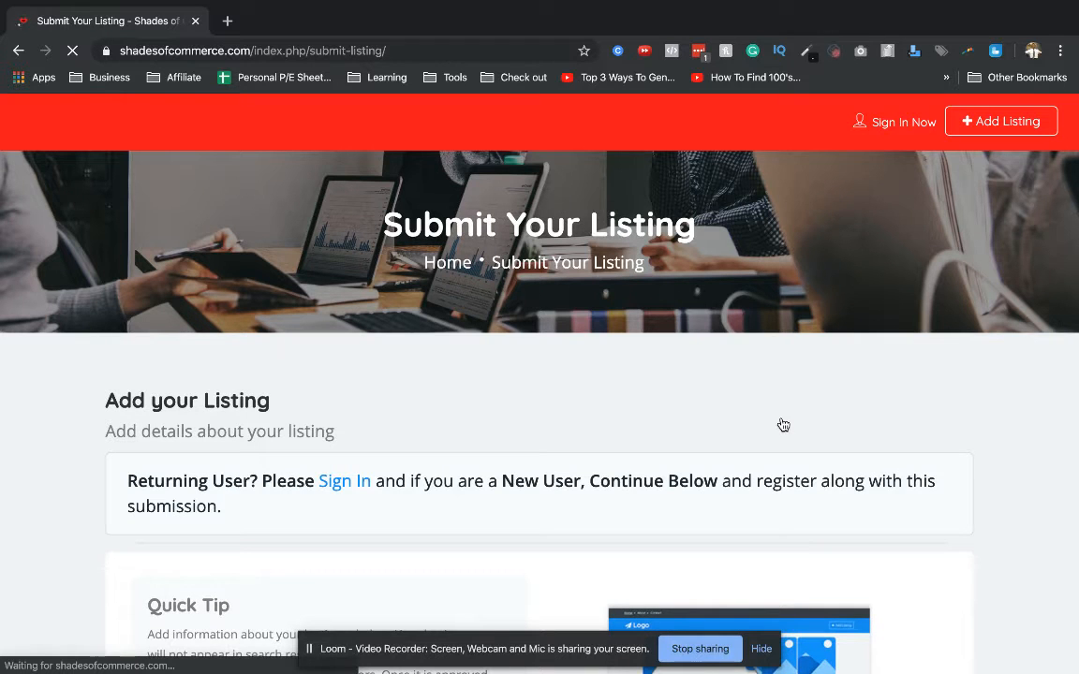
Look through the whole listing submission form, from the title and contact fields to business hours, category, description and image upload.
{"action": "scroll", "coordinate": [782, 425], "scroll_direction": "down", "scroll_amount": 1}
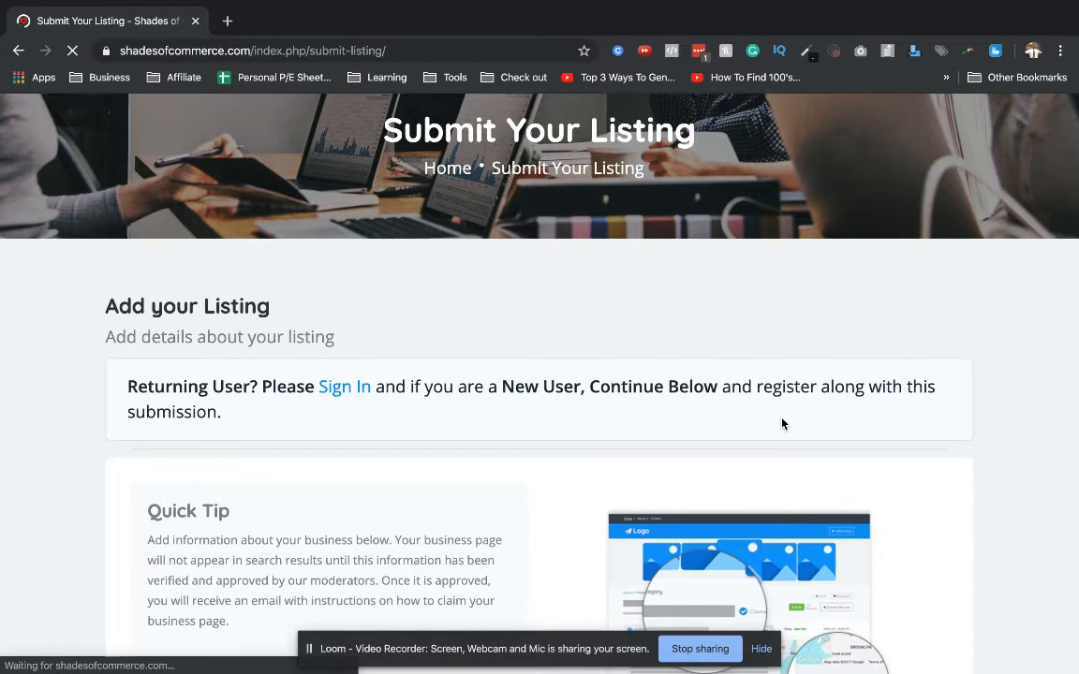
{"action": "scroll", "coordinate": [782, 425], "scroll_direction": "down", "scroll_amount": 2}
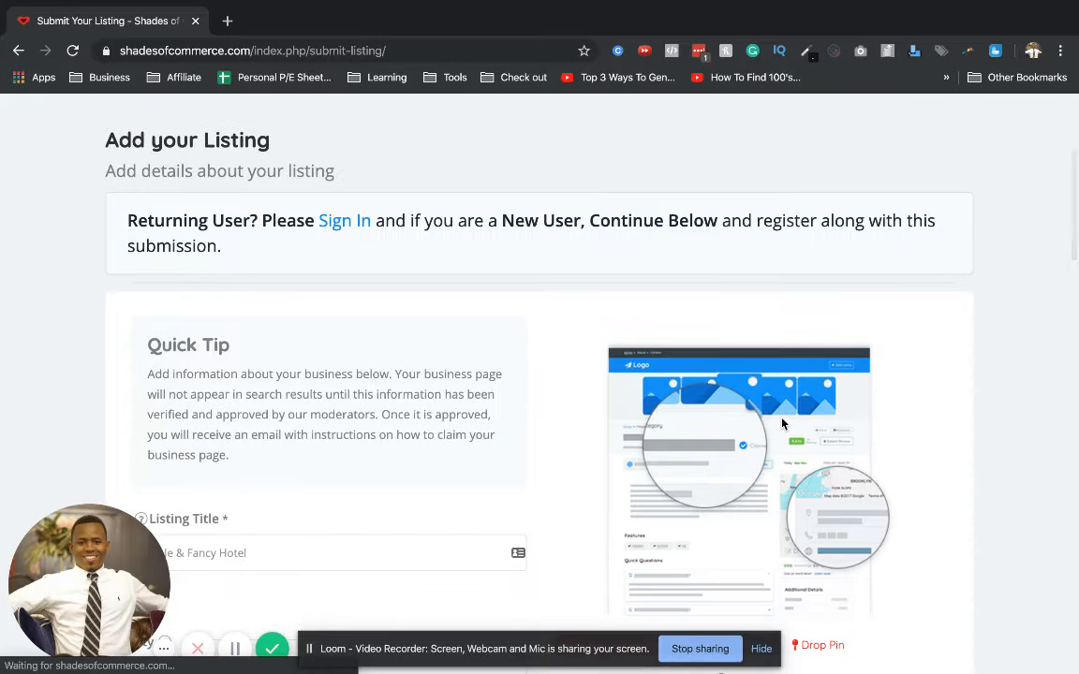
{"action": "scroll", "coordinate": [469, 453], "scroll_direction": "down", "scroll_amount": 2}
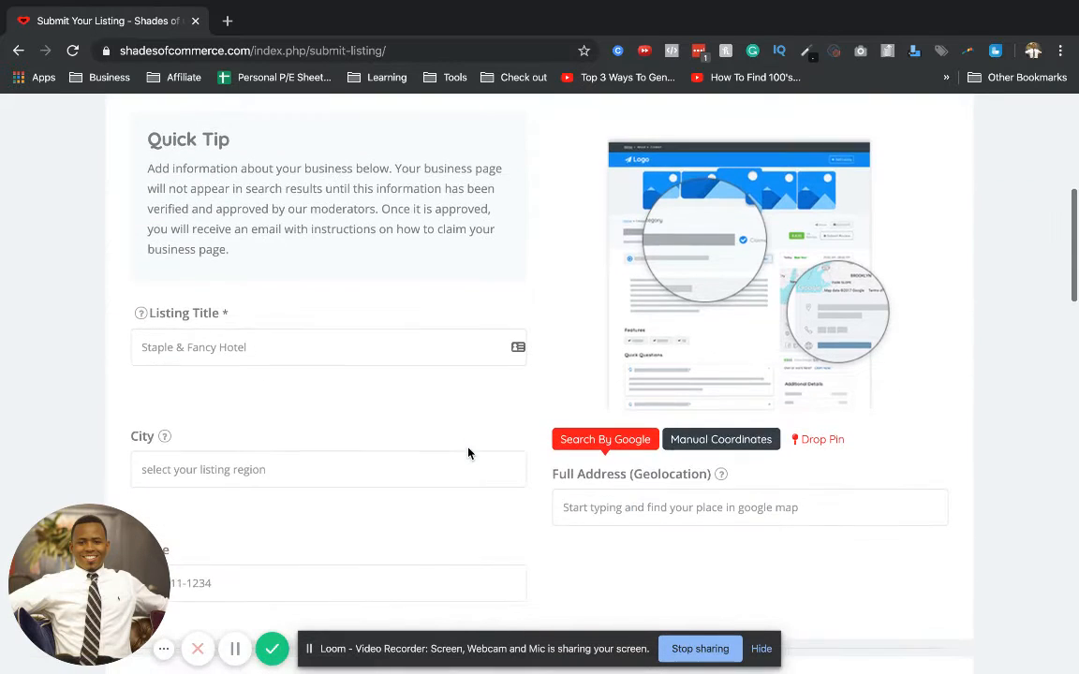
{"action": "scroll", "coordinate": [468, 453], "scroll_direction": "down", "scroll_amount": 2}
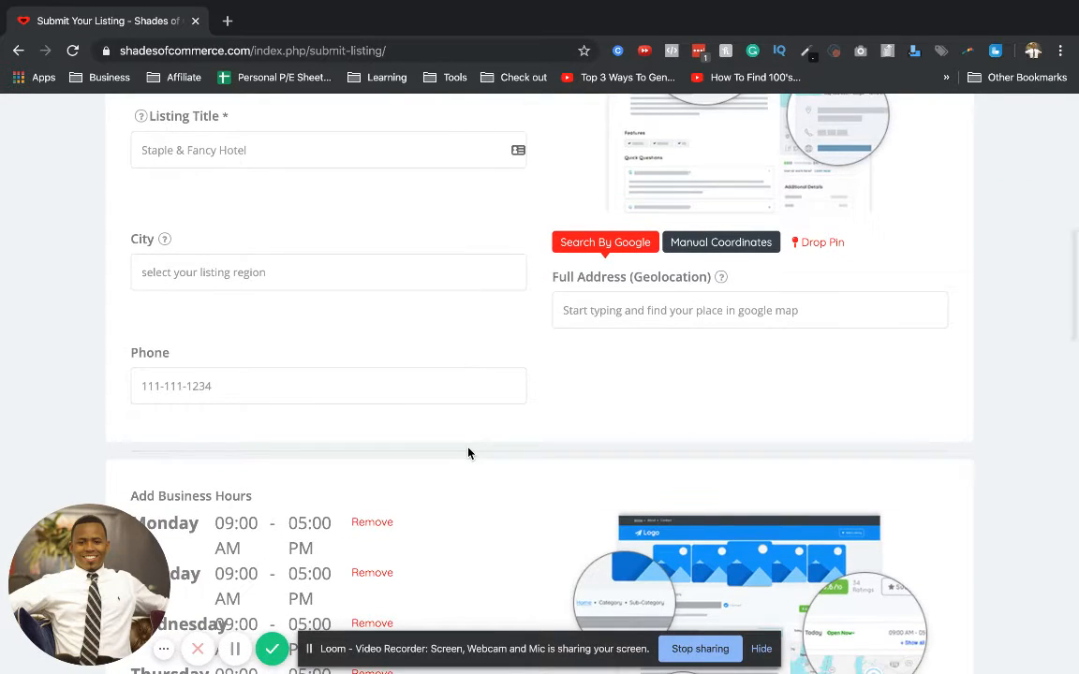
{"action": "scroll", "coordinate": [469, 454], "scroll_direction": "down", "scroll_amount": 5}
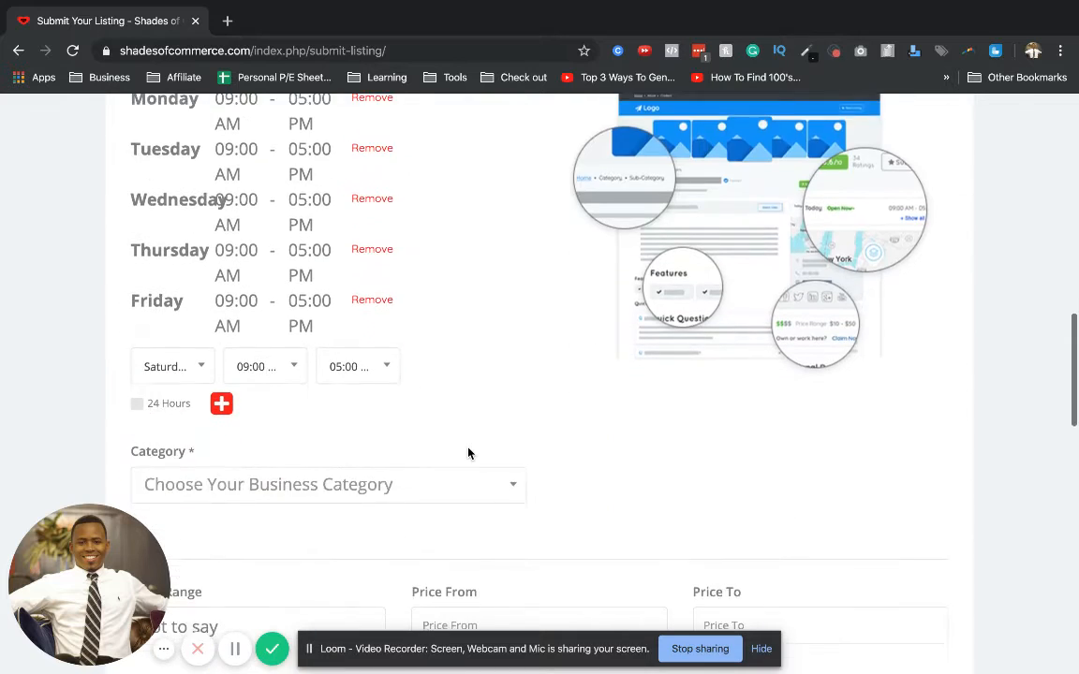
{"action": "scroll", "coordinate": [469, 454], "scroll_direction": "down", "scroll_amount": 6}
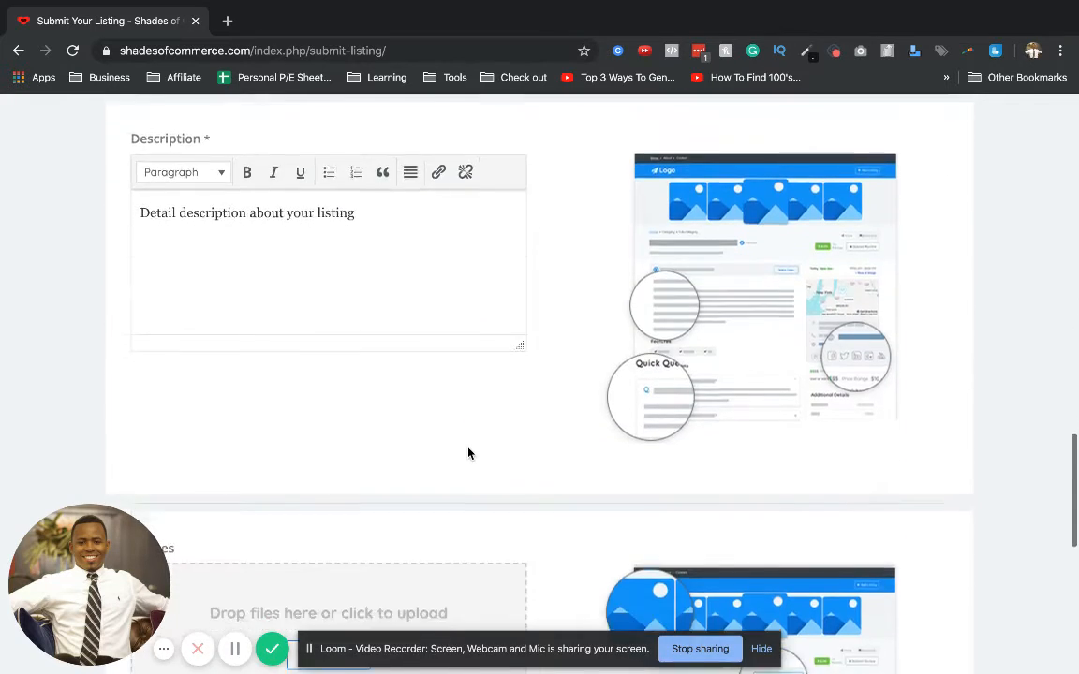
{"action": "scroll", "coordinate": [468, 453], "scroll_direction": "down", "scroll_amount": 5}
{"action": "scroll", "coordinate": [468, 453], "scroll_direction": "up", "scroll_amount": 20}
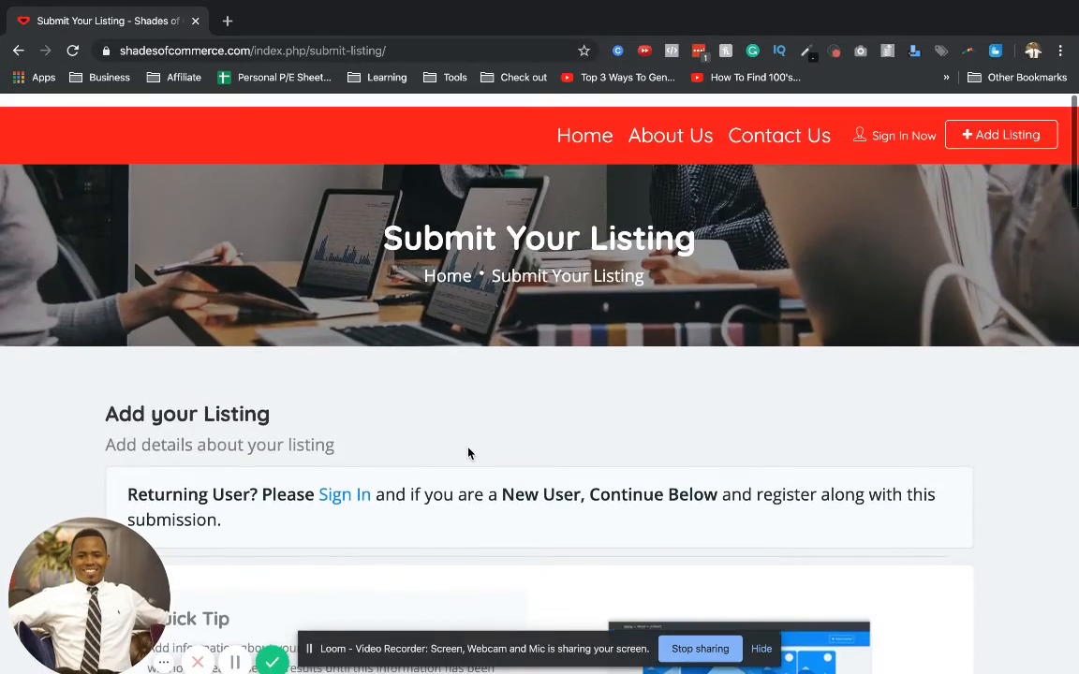
{"action": "scroll", "coordinate": [469, 454], "scroll_direction": "down", "scroll_amount": 6}
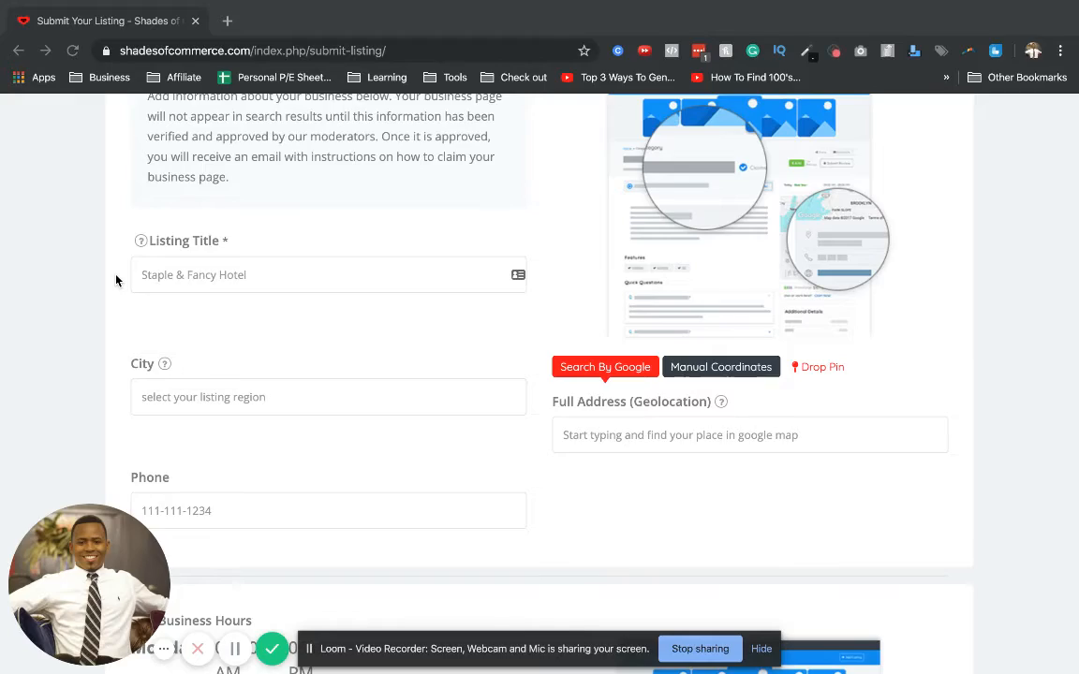
Reorder the full-screen spaces so Notes sits directly before the listing form, and switch to Notes.
{"action": "key", "text": "ctrl+Up"}
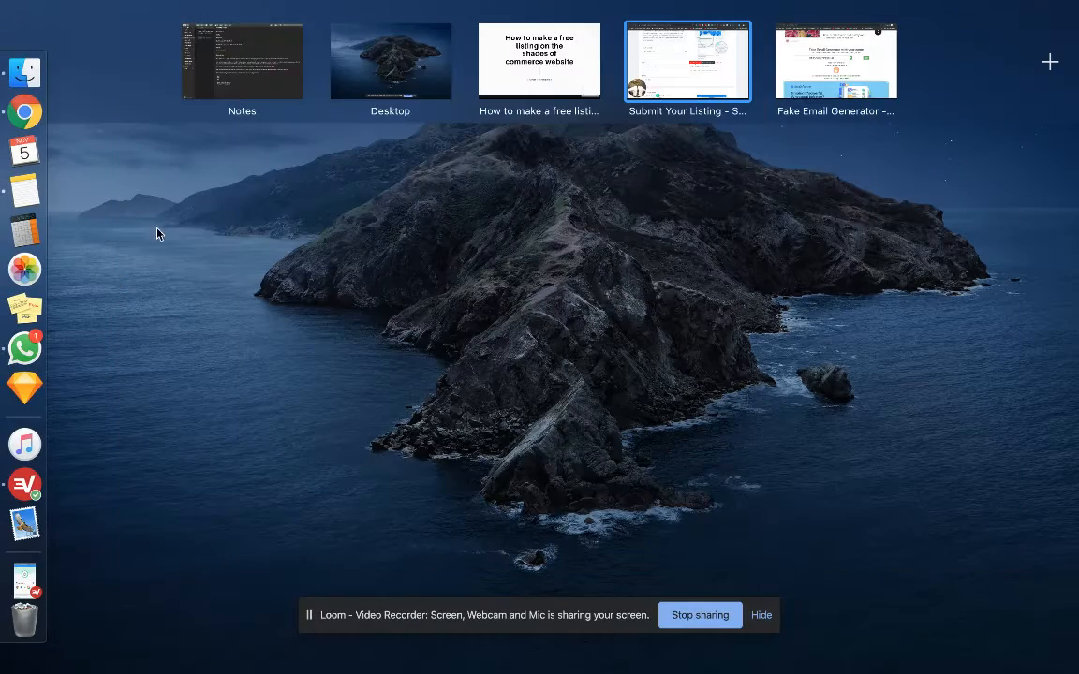
{"action": "left_click_drag", "start_coordinate": [225, 93], "coordinate": [600, 84]}
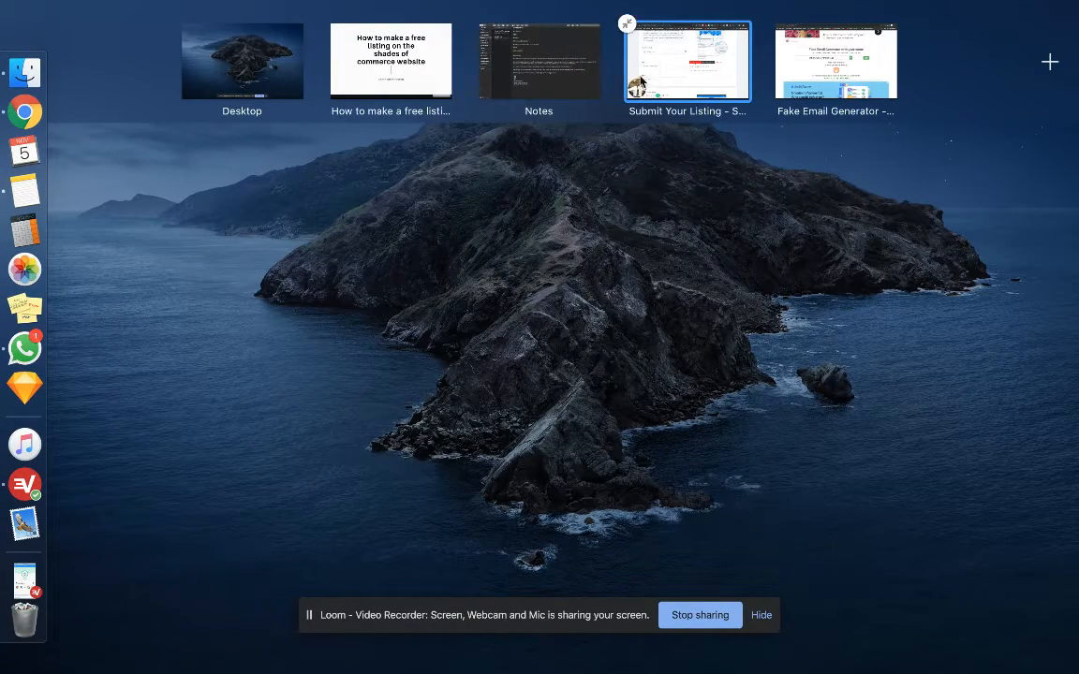
{"action": "key", "text": "ctrl+Left"}
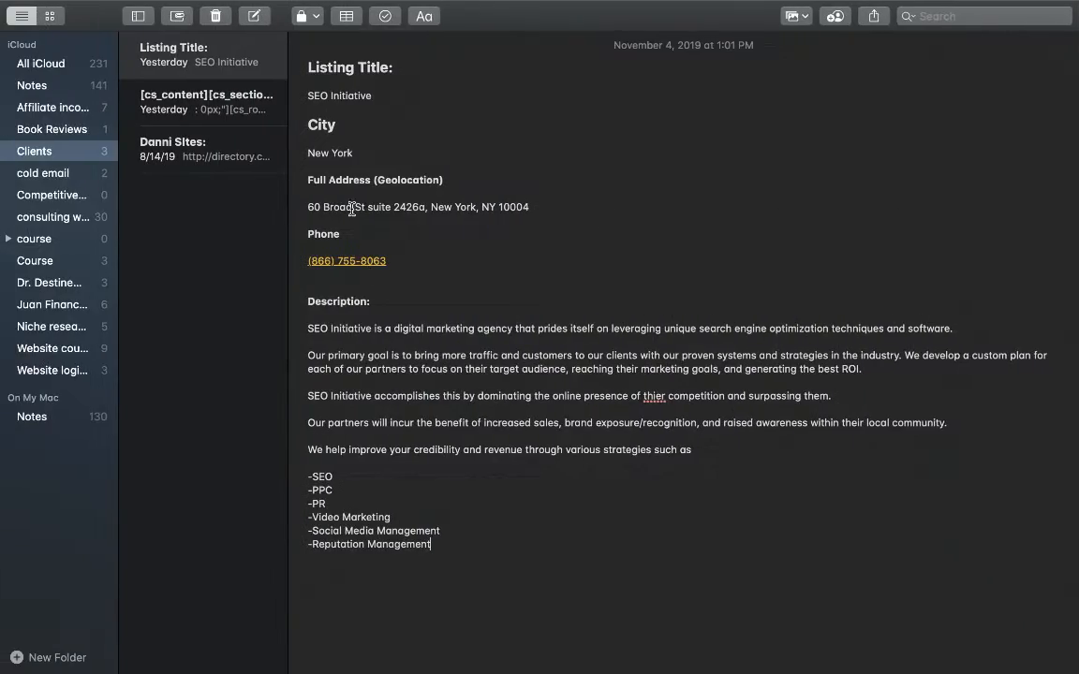
Copy the title "SEO Initiative" from the note into the form's Listing Title field in Chrome.
{"action": "triple_click", "coordinate": [351, 98]}
{"action": "key", "text": "ctrl+c"}
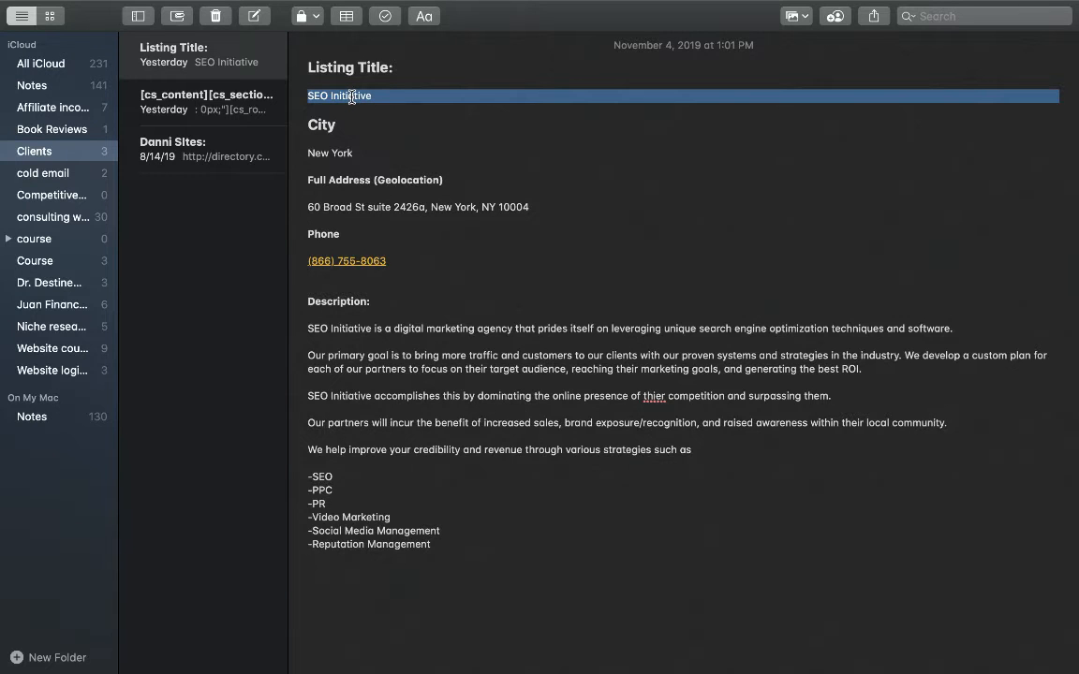
{"action": "key", "text": "ctrl+Right"}
{"action": "scroll", "coordinate": [374, 203], "scroll_direction": "up", "scroll_amount": 3}
{"action": "scroll", "coordinate": [369, 224], "scroll_direction": "down", "scroll_amount": 1}
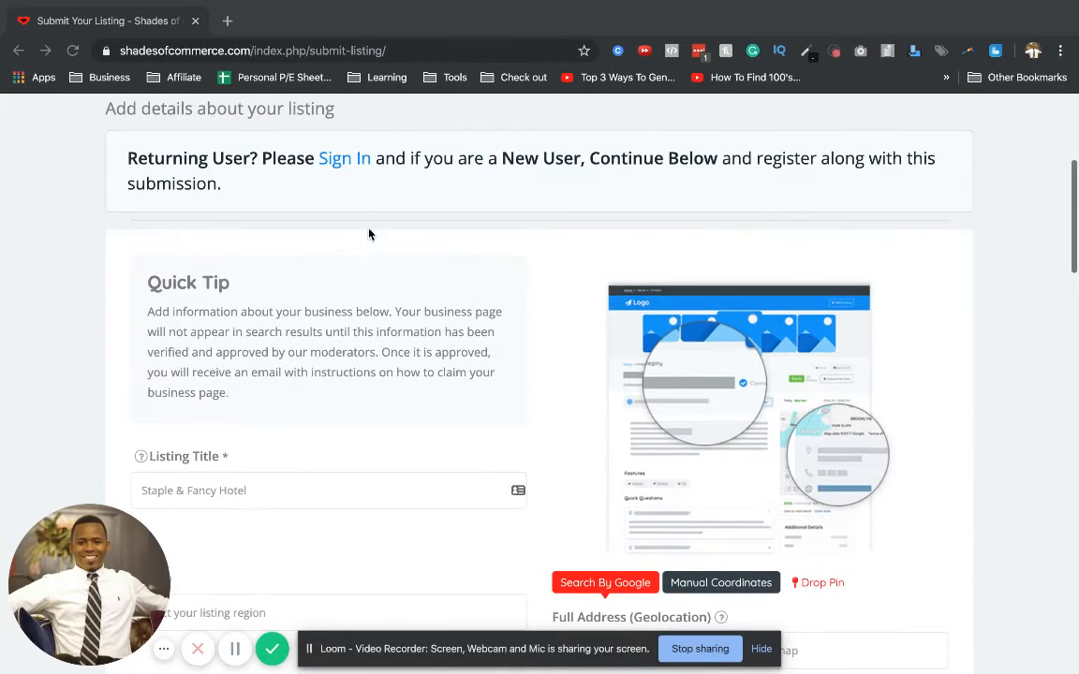
{"action": "left_click", "coordinate": [332, 487]}
{"action": "key", "text": "ctrl+v"}
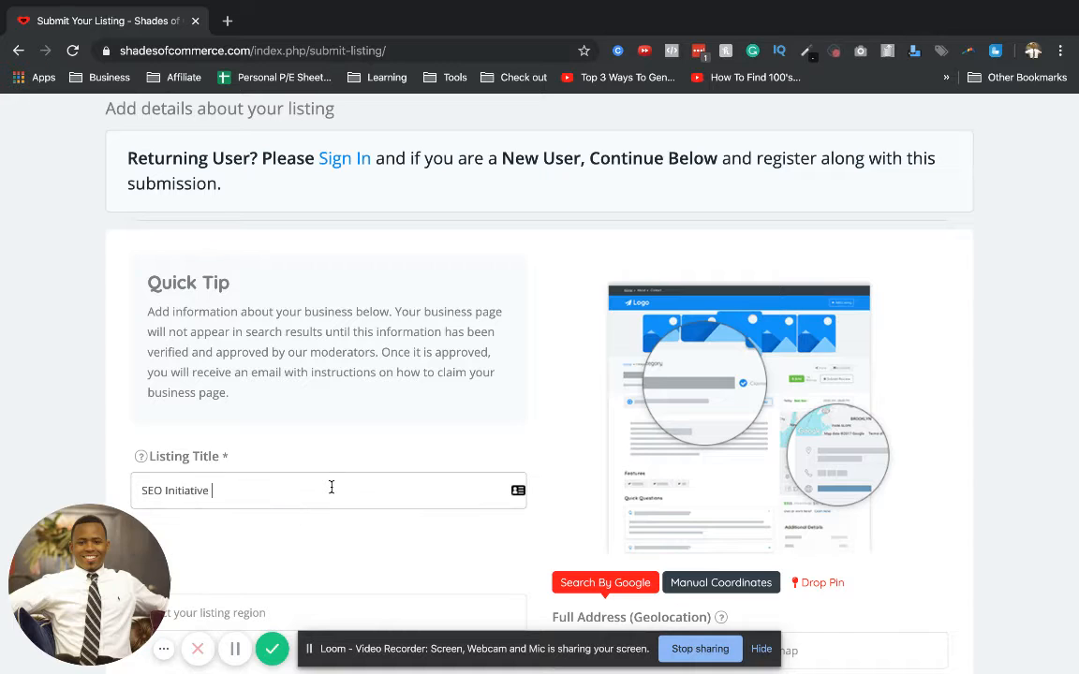
Try to fill in the city as New York, with its address, from the browser's saved addresses.
{"action": "scroll", "coordinate": [332, 487], "scroll_direction": "down", "scroll_amount": 5}
{"action": "left_click", "coordinate": [333, 358]}
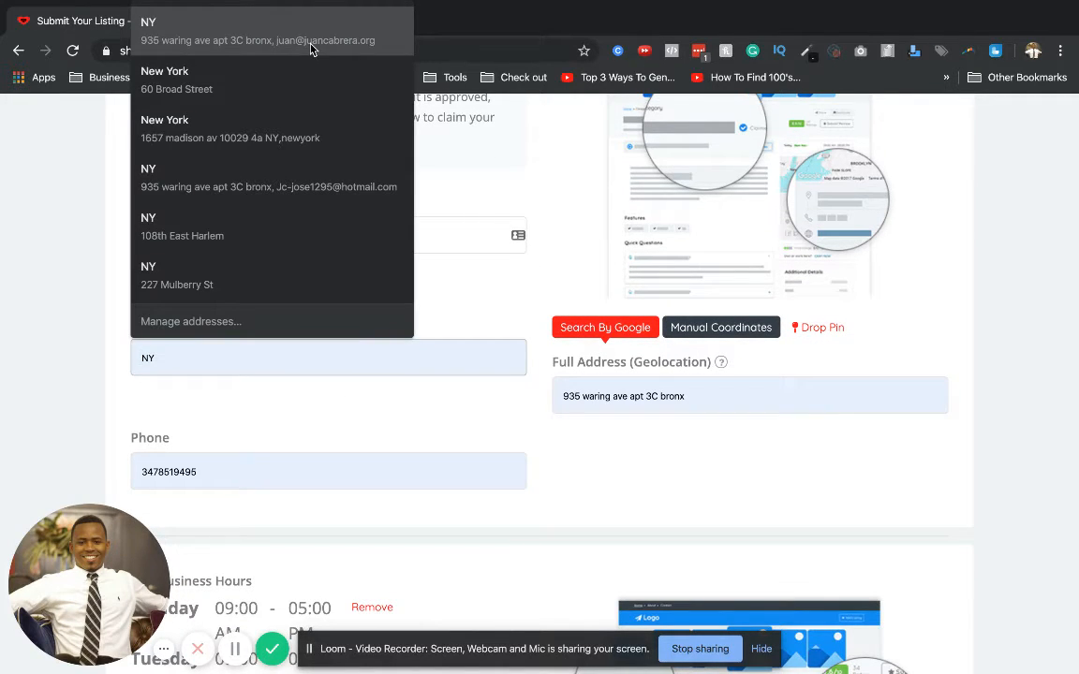
{"action": "left_click", "coordinate": [308, 80]}
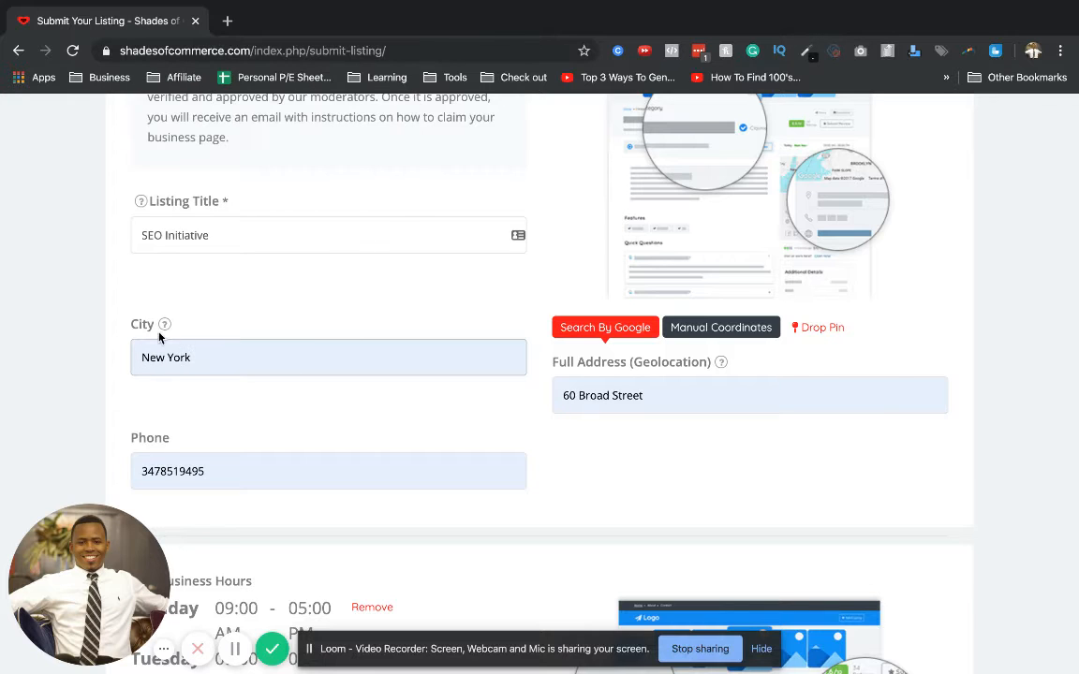
Replace the Full Address (Geolocation) entry with the complete business address copied from the note in Notes.
{"action": "left_click", "coordinate": [656, 392]}
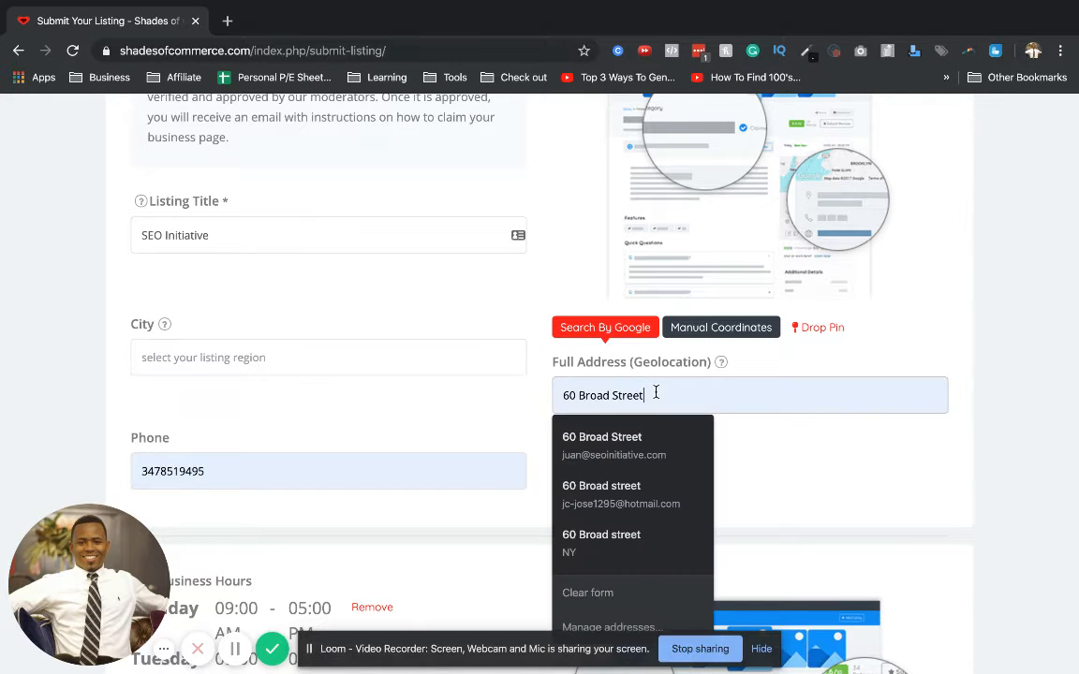
{"action": "key", "text": "ctrl+Left"}
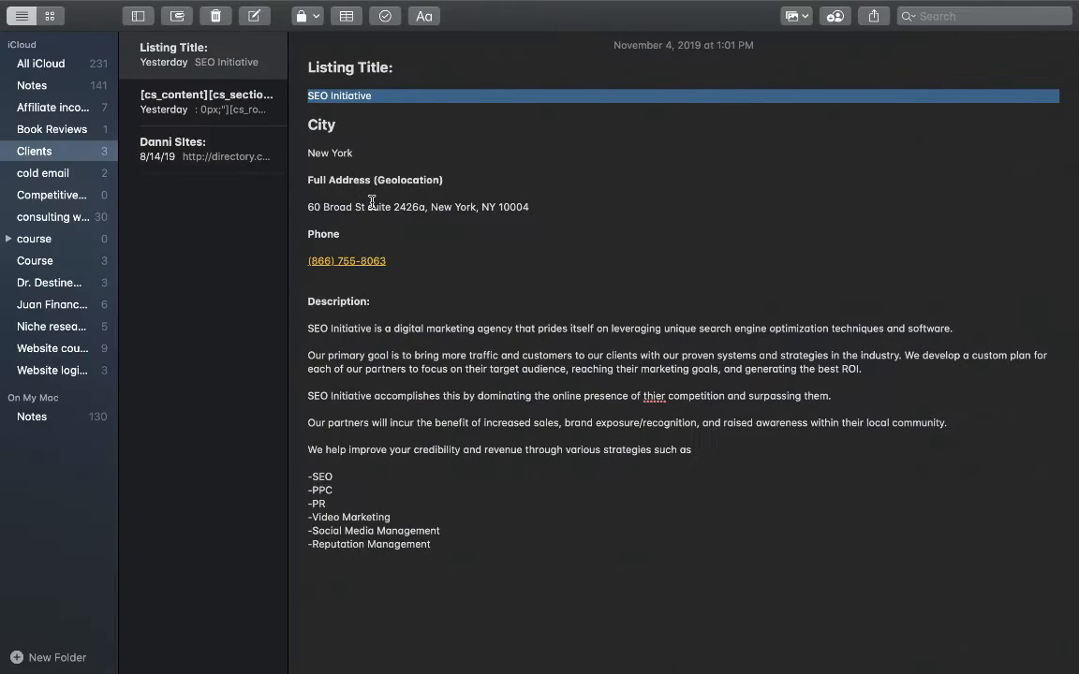
{"action": "triple_click", "coordinate": [374, 211]}
{"action": "key", "text": "super+c"}
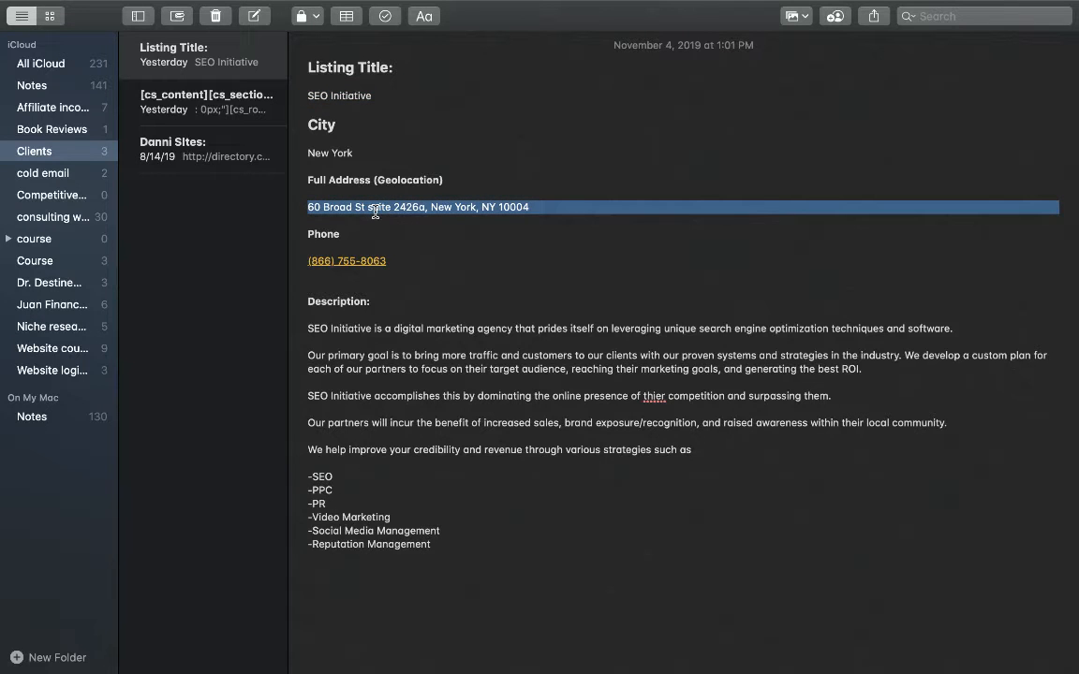
{"action": "key", "text": "ctrl+Right"}
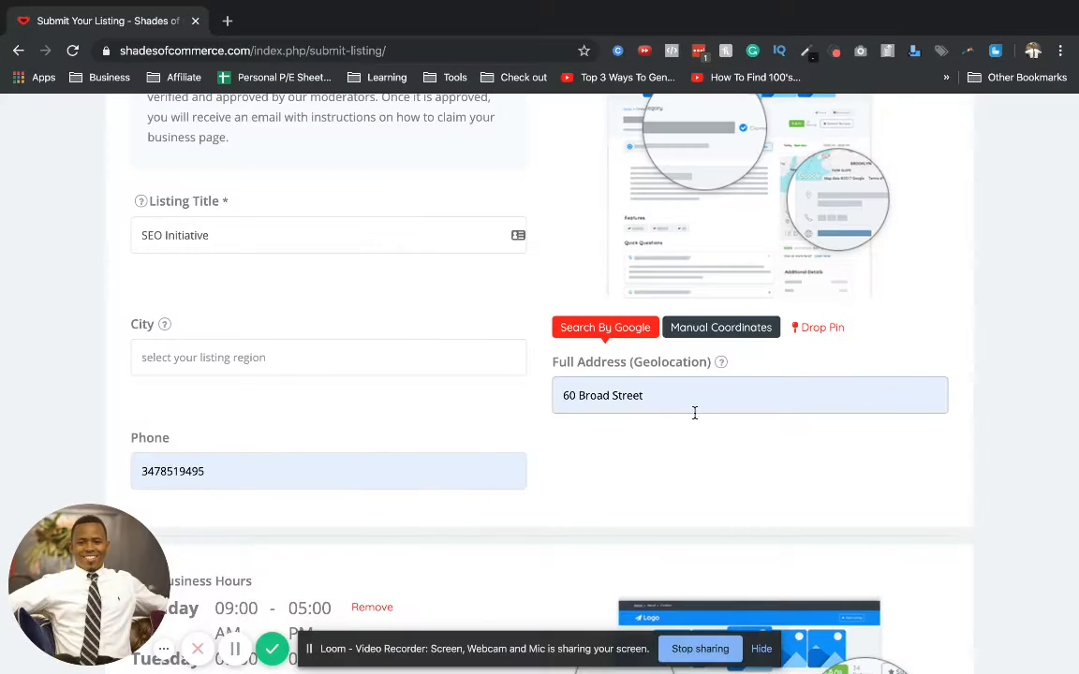
{"action": "triple_click", "coordinate": [693, 398]}
{"action": "key", "text": "super+v"}
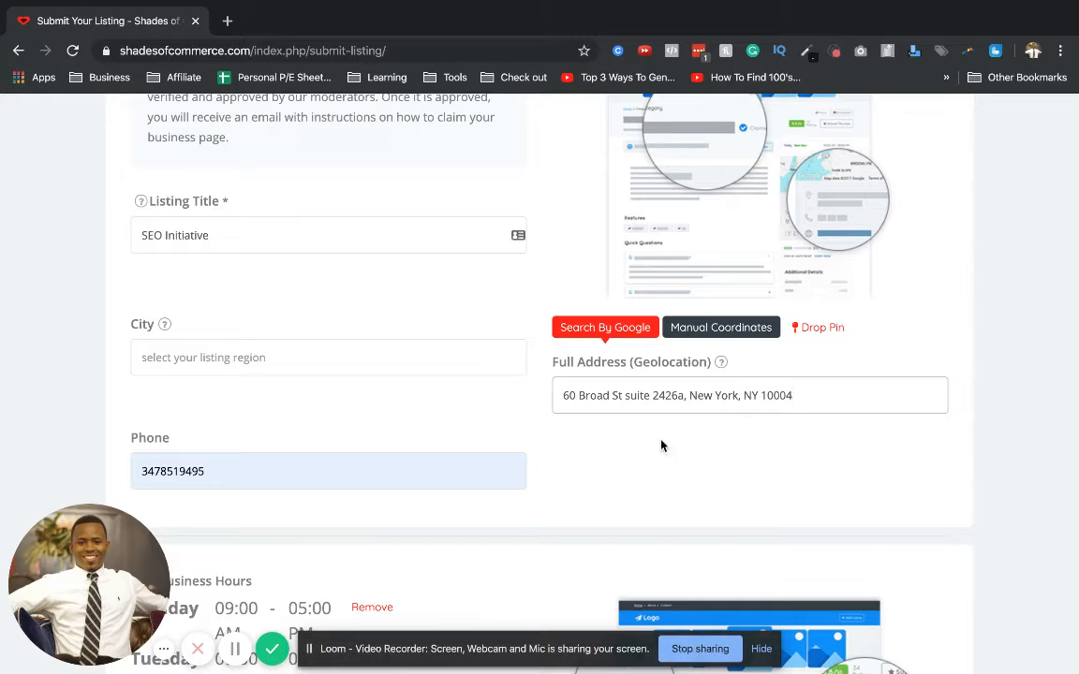
Replace the autofilled Phone entry with the business phone number copied from the note in Notes.
{"action": "scroll", "coordinate": [213, 481], "scroll_direction": "down", "scroll_amount": 1}
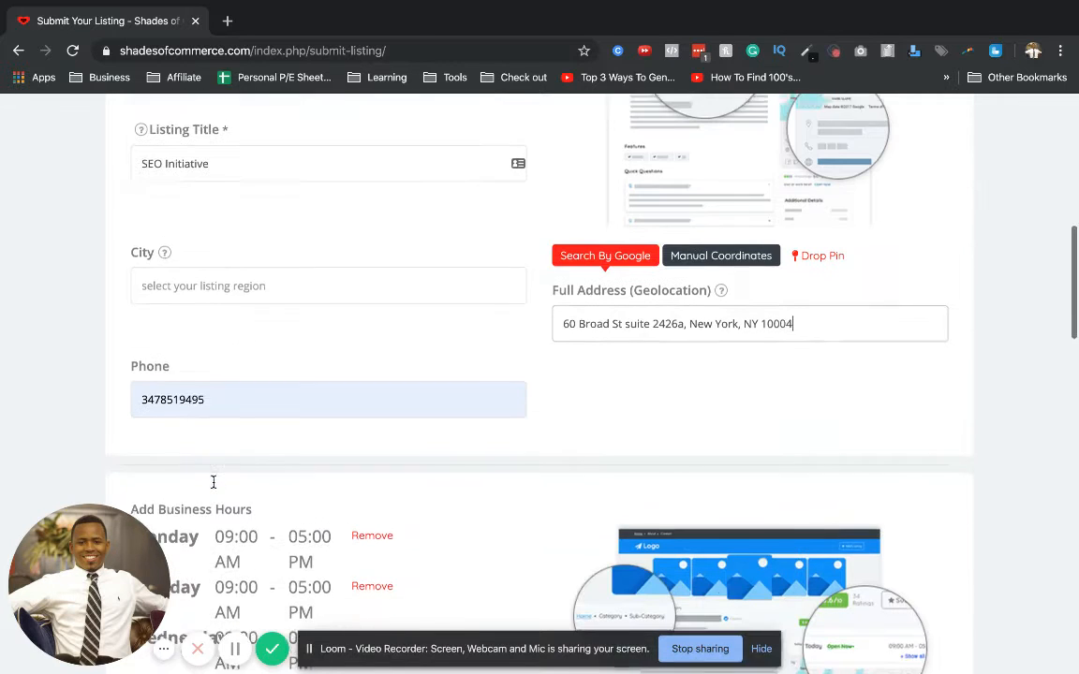
{"action": "double_click", "coordinate": [224, 382]}
{"action": "key", "text": "BackSpace"}
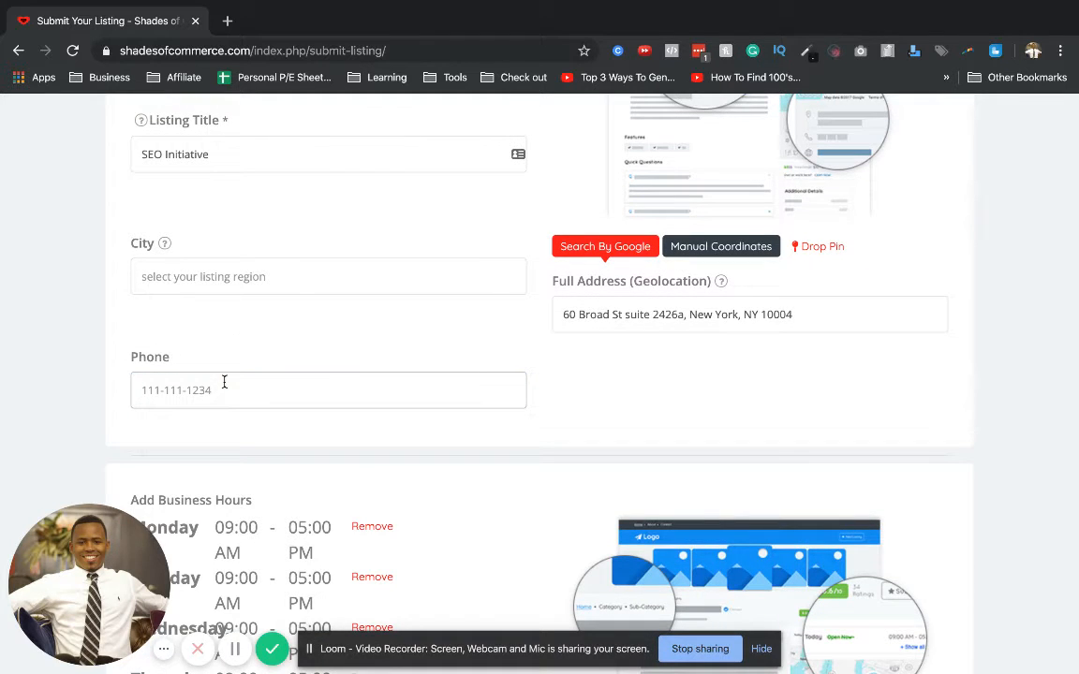
{"action": "key", "text": "ctrl+Left"}
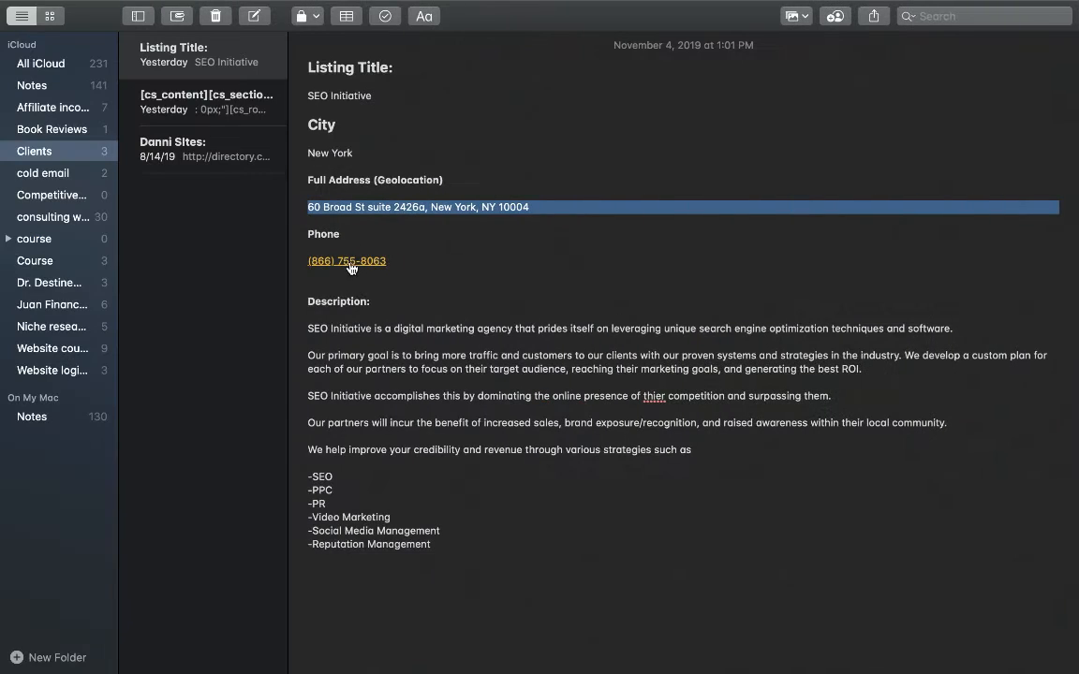
{"action": "left_click_drag", "start_coordinate": [394, 267], "coordinate": [310, 266]}
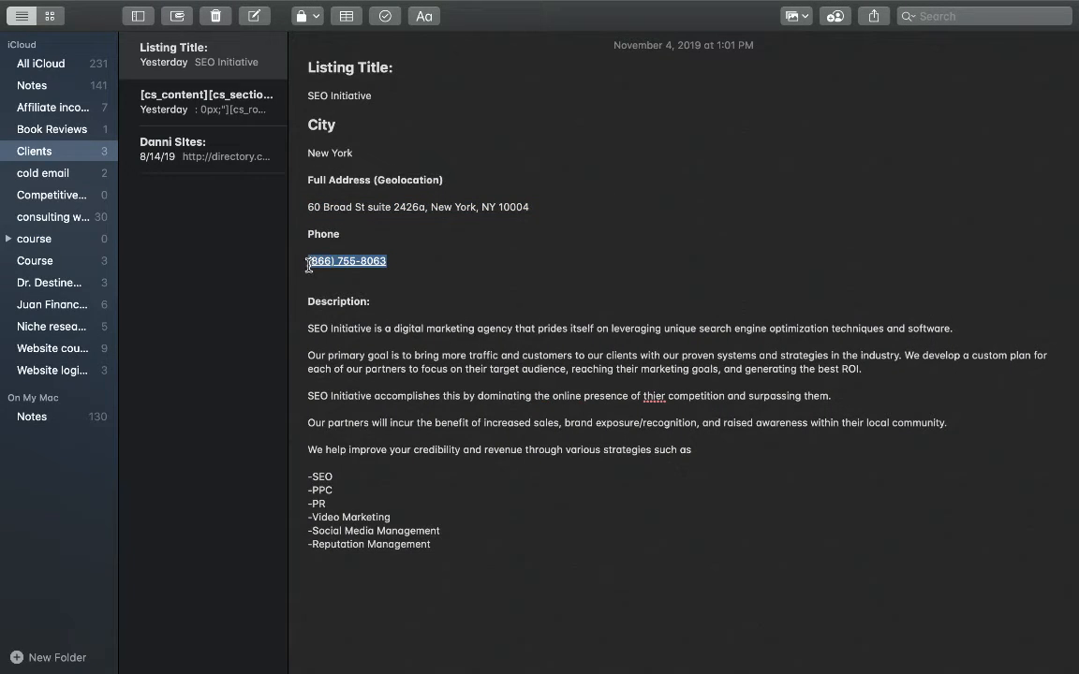
{"action": "key", "text": "super+c"}
{"action": "key", "text": "ctrl+Right"}
{"action": "key", "text": "super+v"}
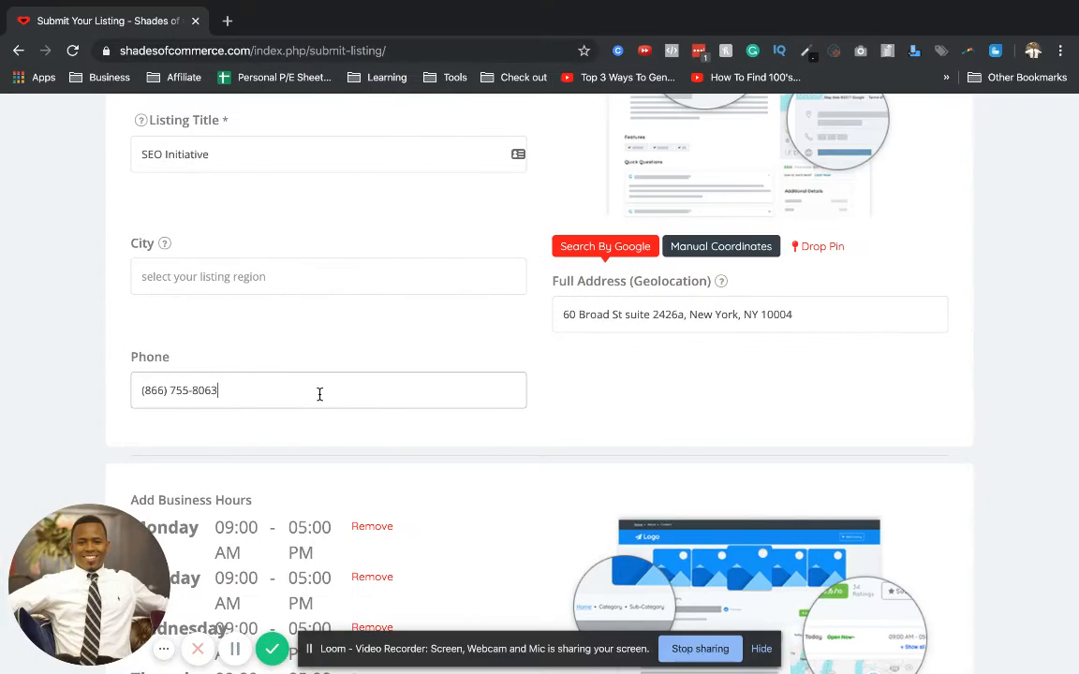
Remove all the default business hours entries from Monday through Friday.
{"action": "scroll", "coordinate": [313, 408], "scroll_direction": "down", "scroll_amount": 3}
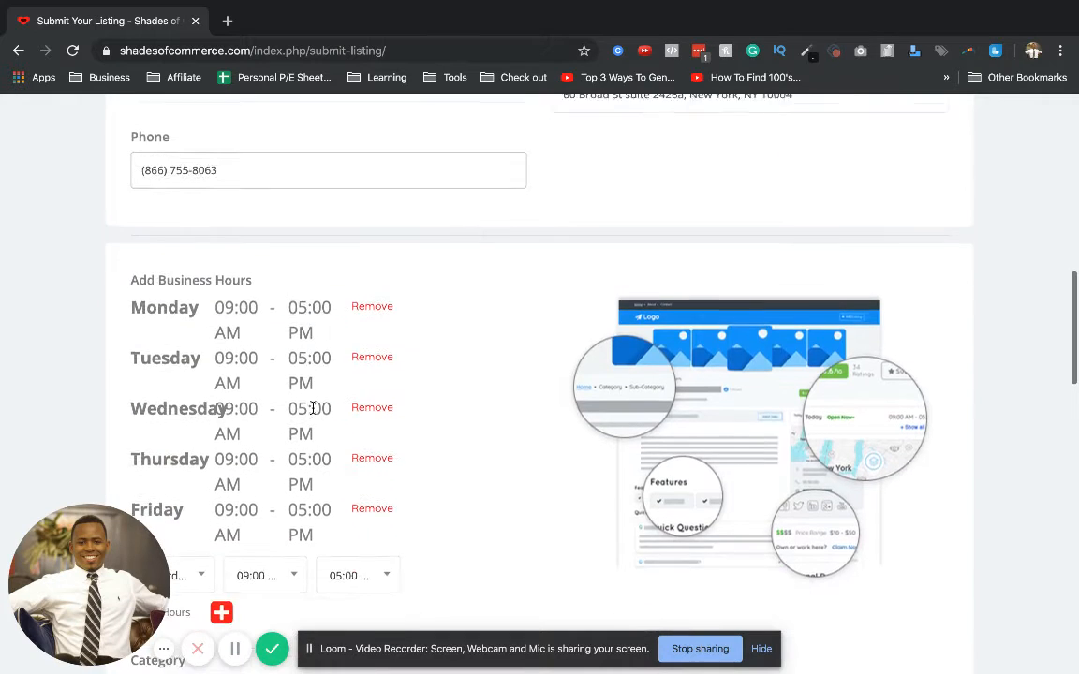
{"action": "scroll", "coordinate": [367, 458], "scroll_direction": "down", "scroll_amount": 1}
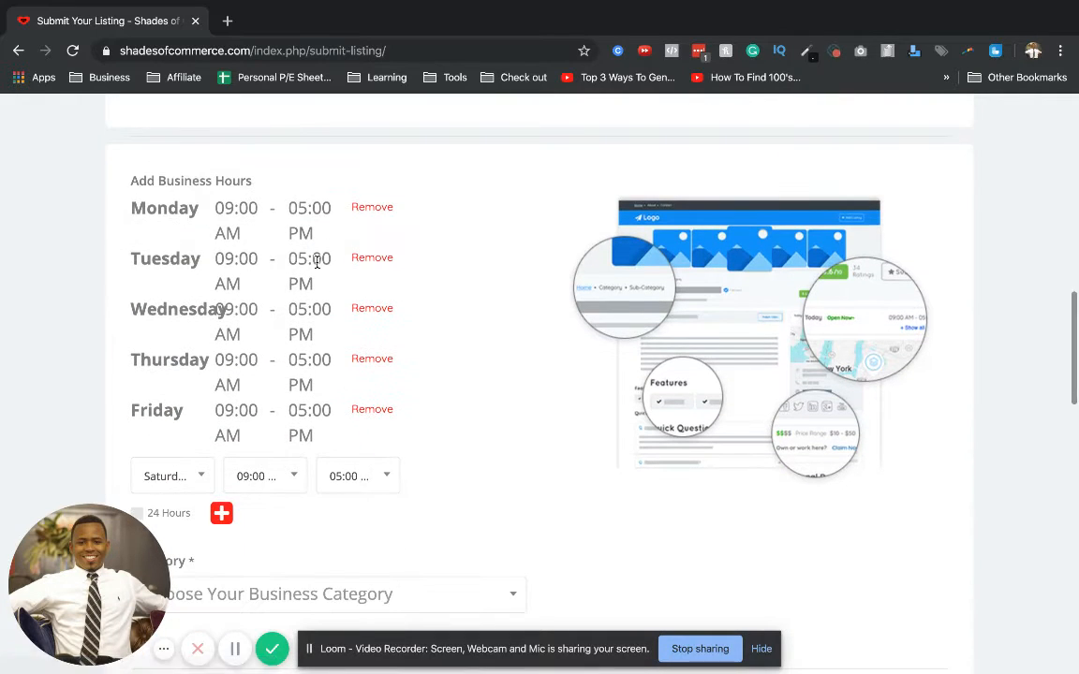
{"action": "left_click", "coordinate": [369, 414]}
{"action": "left_click", "coordinate": [374, 361]}
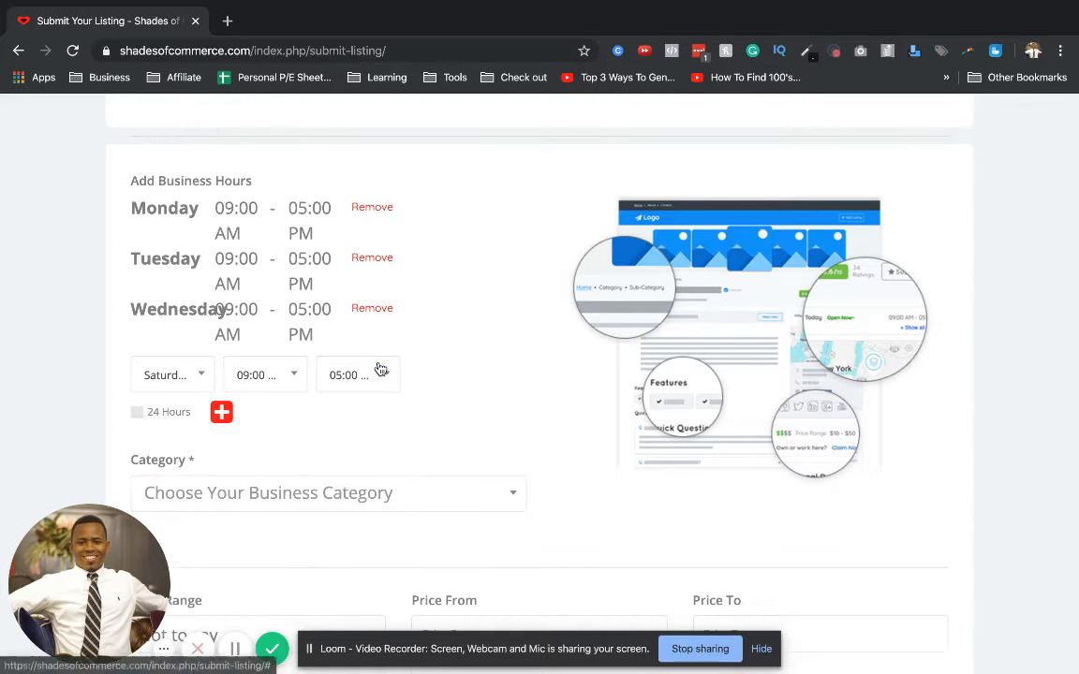
{"action": "left_click", "coordinate": [378, 310]}
{"action": "left_click", "coordinate": [377, 262]}
{"action": "left_click", "coordinate": [373, 208]}
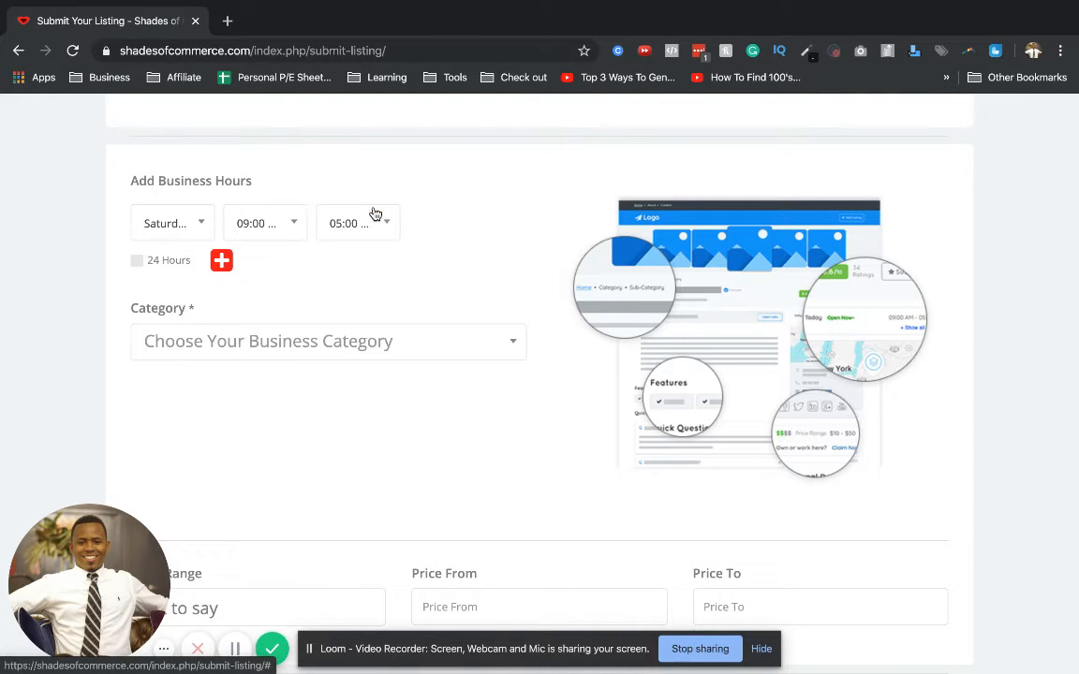
Set the new business hours entry to Monday with an opening time of 08:30 AM.
{"action": "left_click", "coordinate": [206, 228]}
{"action": "scroll", "coordinate": [193, 316], "scroll_direction": "up", "scroll_amount": 2}
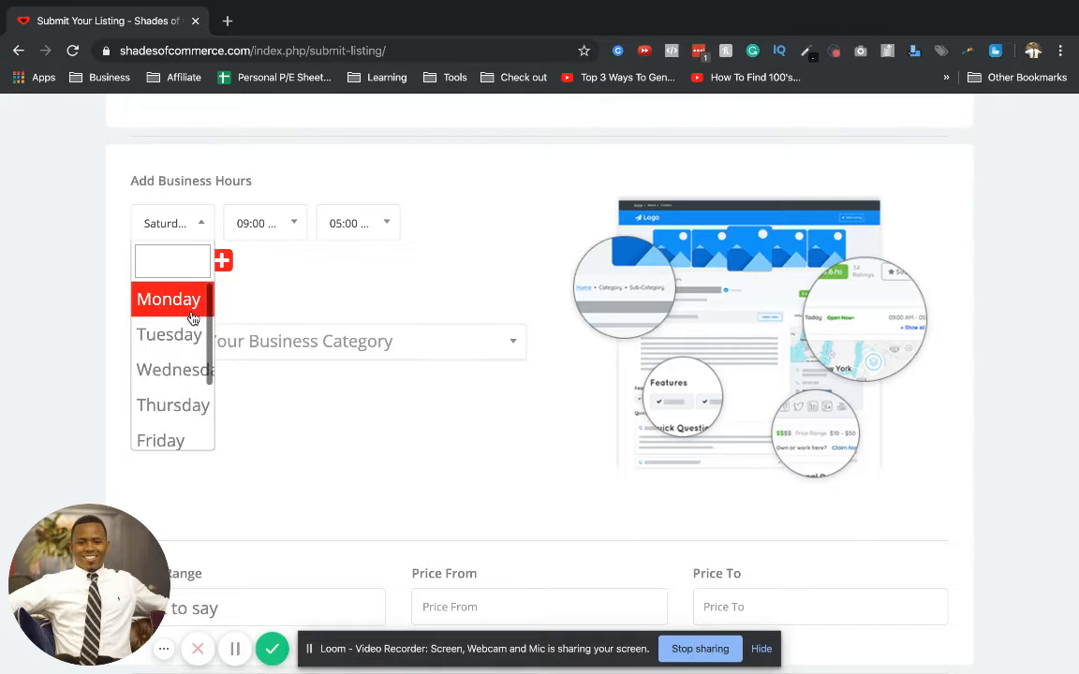
{"action": "left_click", "coordinate": [192, 313]}
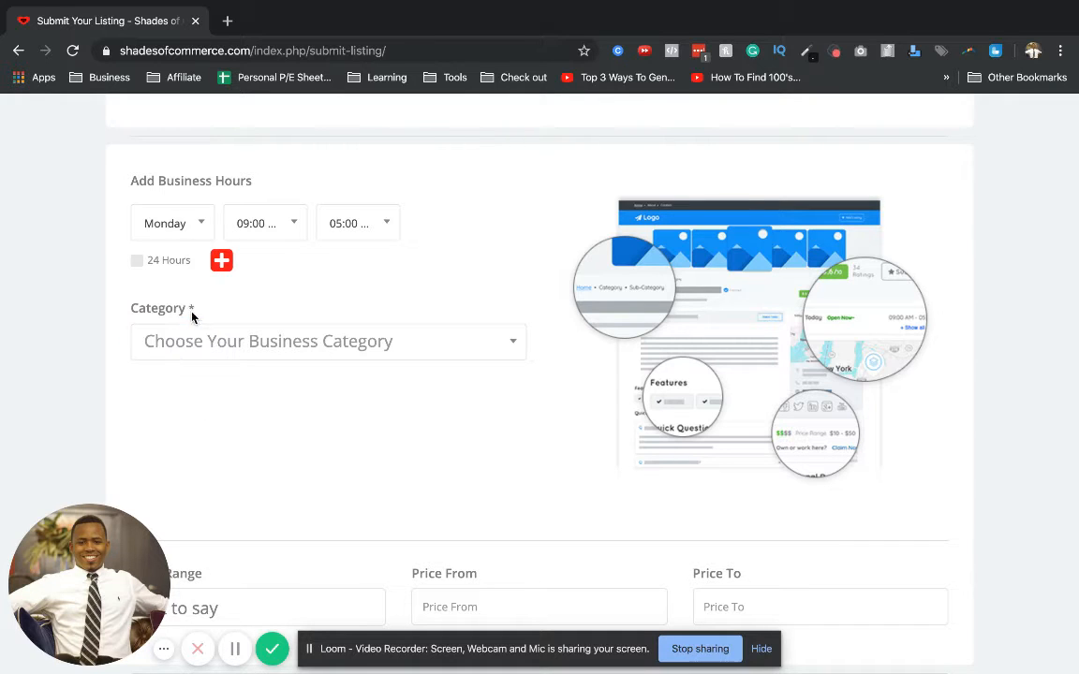
{"action": "left_click", "coordinate": [281, 223]}
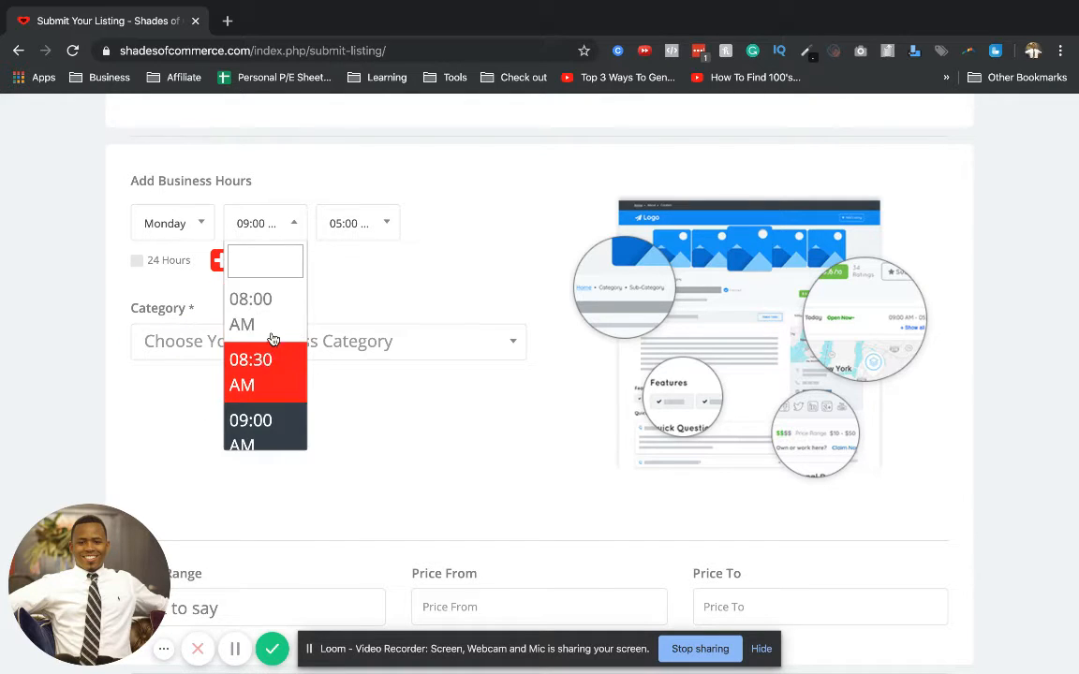
{"action": "left_click", "coordinate": [271, 331]}
{"action": "left_click", "coordinate": [270, 239]}
{"action": "scroll", "coordinate": [286, 366], "scroll_direction": "down", "scroll_amount": 1}
{"action": "left_click", "coordinate": [272, 410]}
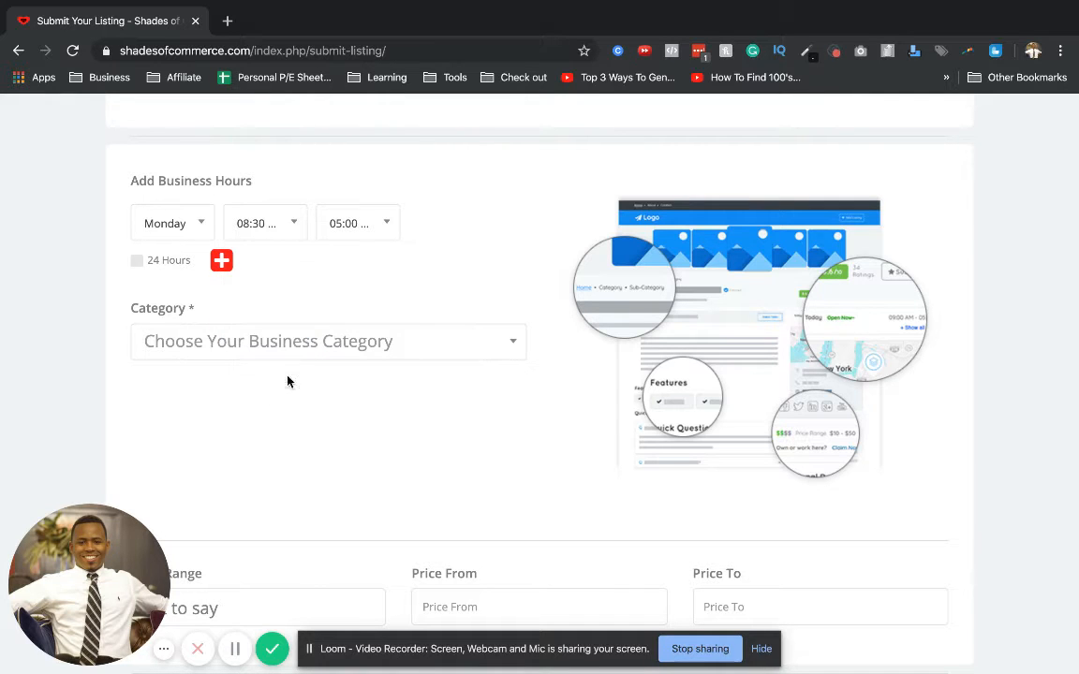
Set Monday's closing time to 07:00 PM and add the entry to the business hours.
{"action": "left_click", "coordinate": [366, 226]}
{"action": "scroll", "coordinate": [365, 395], "scroll_direction": "down", "scroll_amount": 1}
{"action": "scroll", "coordinate": [366, 395], "scroll_direction": "down", "scroll_amount": 1}
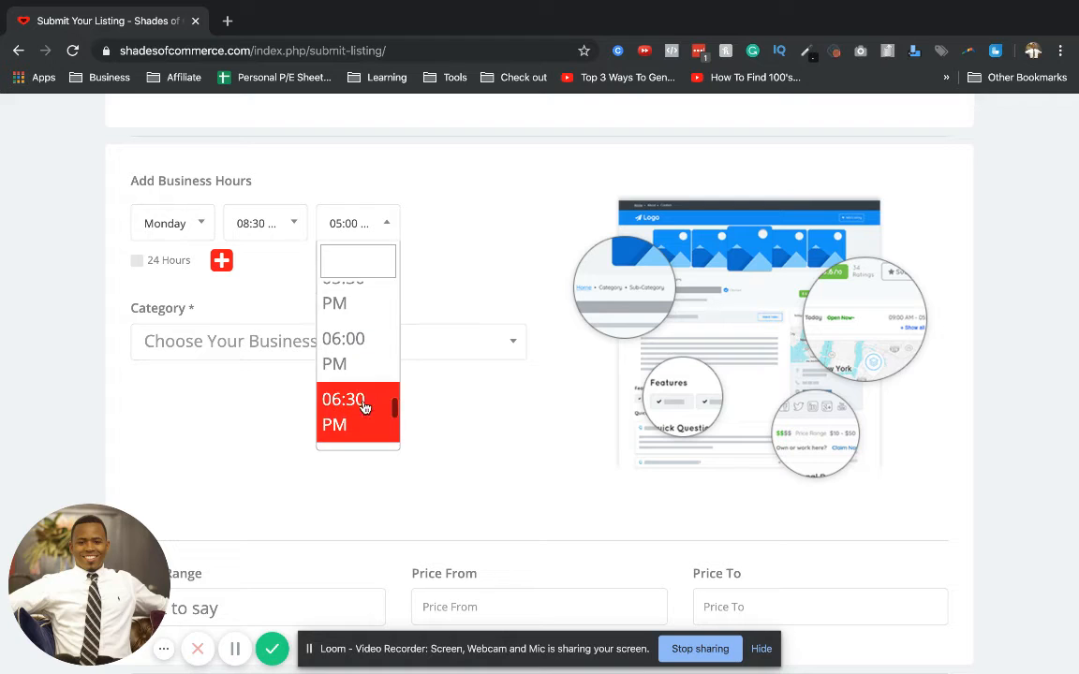
{"action": "scroll", "coordinate": [360, 394], "scroll_direction": "down", "scroll_amount": 1}
{"action": "left_click", "coordinate": [361, 394]}
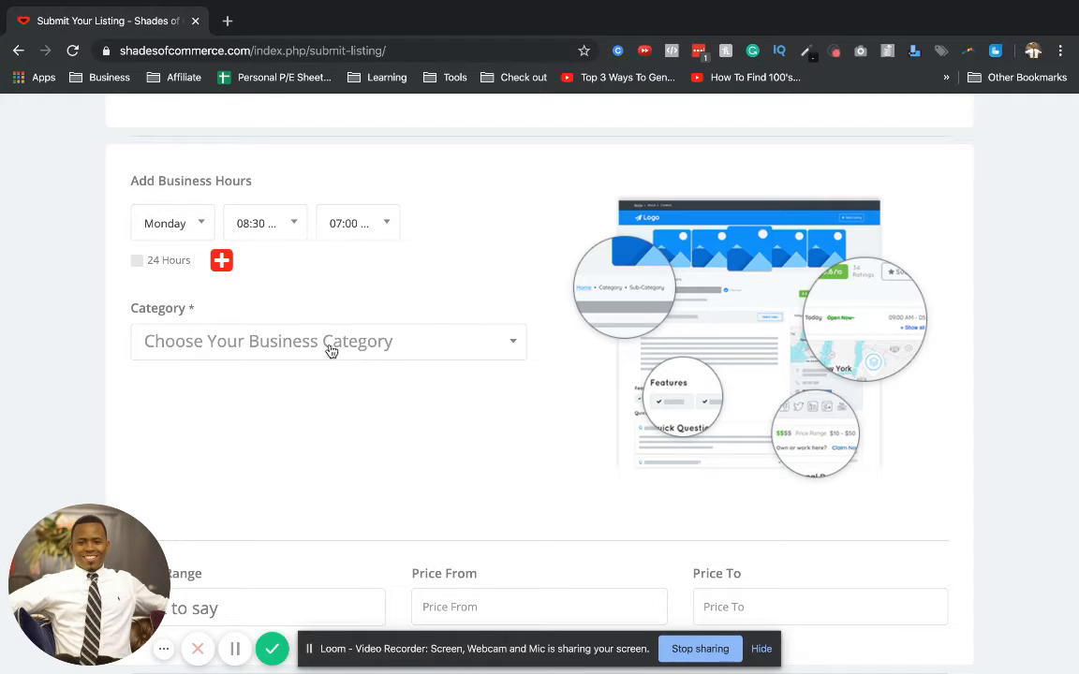
{"action": "left_click", "coordinate": [222, 263]}
Add business hours of 08:30 AM to 07:00 PM for Tuesday, Wednesday, Thursday and Friday.
{"action": "left_click", "coordinate": [192, 251]}
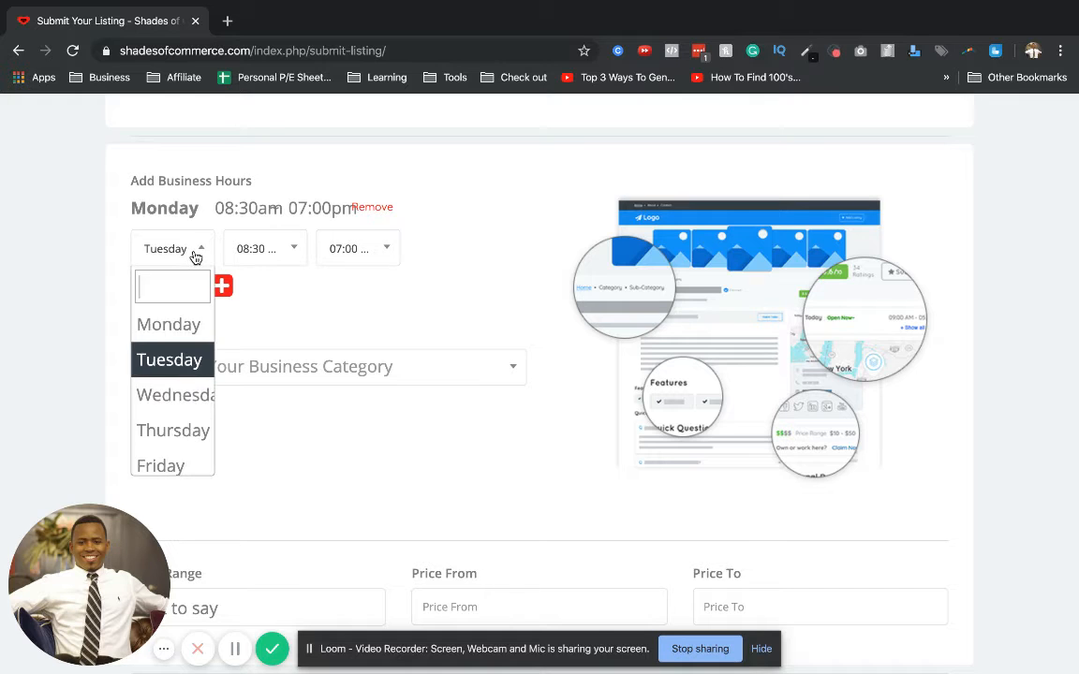
{"action": "left_click", "coordinate": [181, 362]}
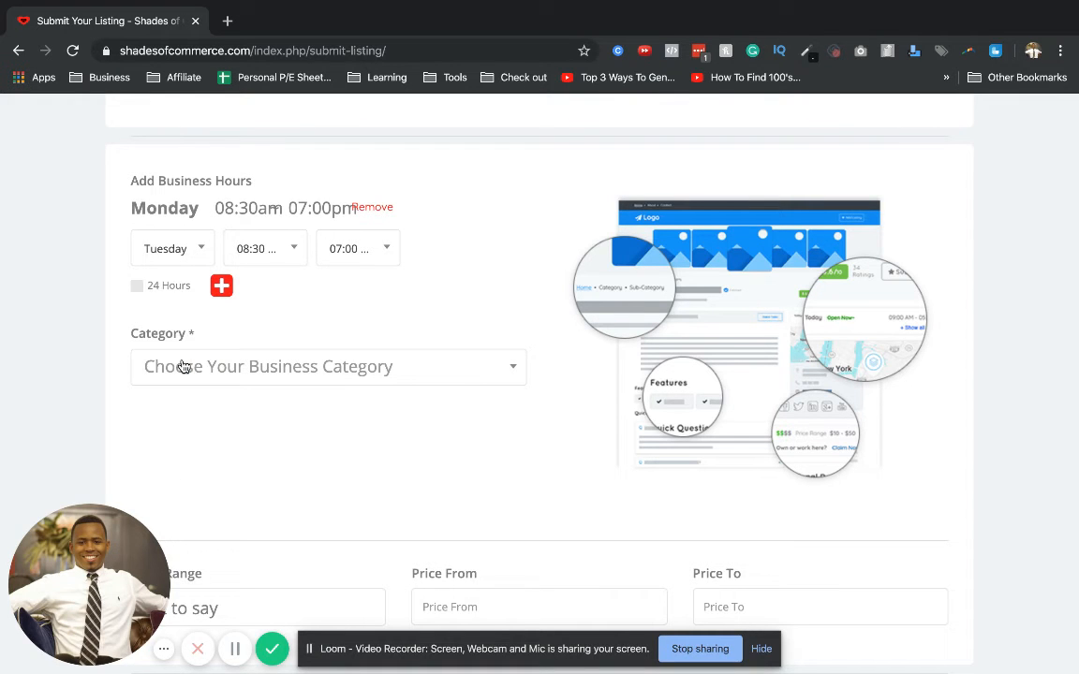
{"action": "left_click", "coordinate": [222, 286]}
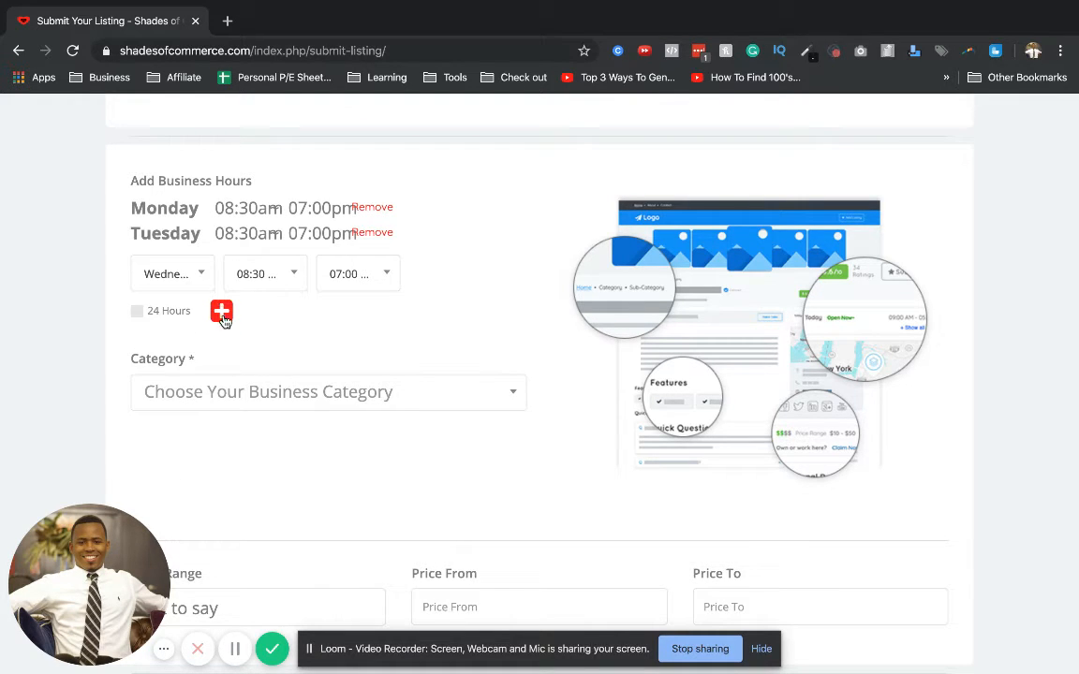
{"action": "left_click", "coordinate": [222, 310]}
{"action": "left_click", "coordinate": [222, 336]}
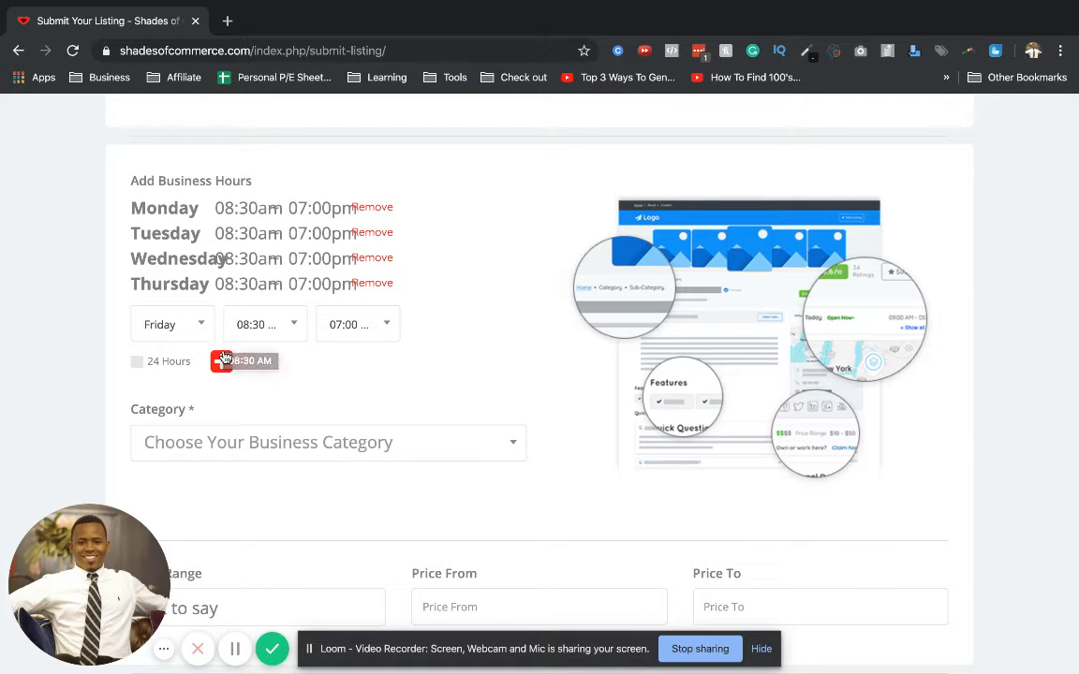
{"action": "left_click", "coordinate": [222, 360]}
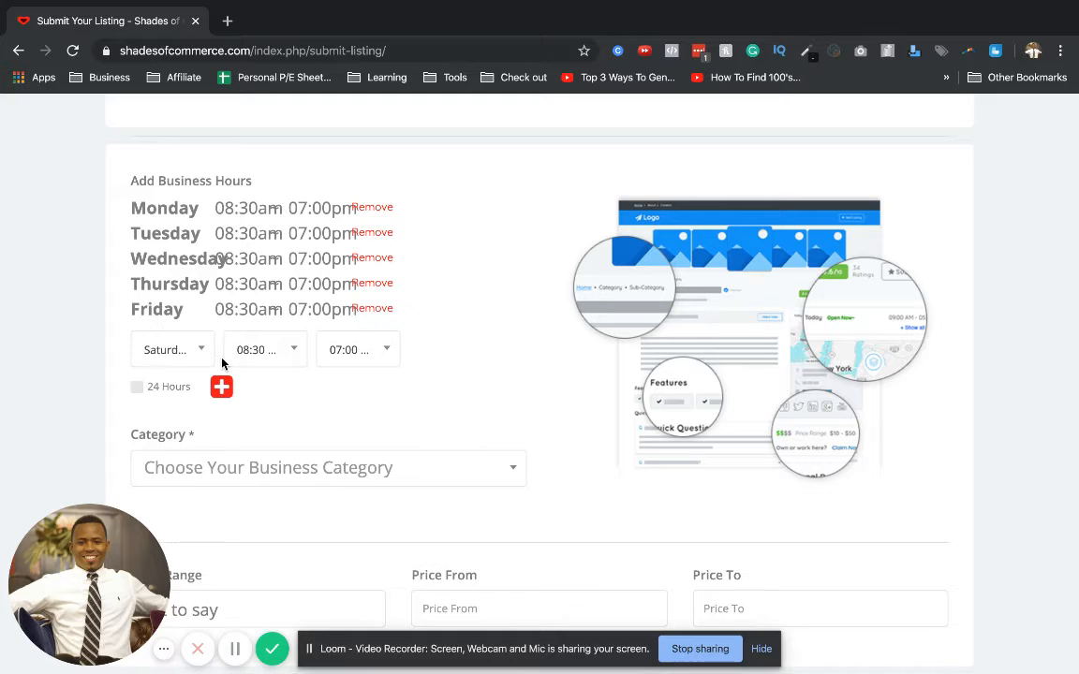
Set Saturday's opening time to 10:00 AM.
{"action": "left_click", "coordinate": [277, 354]}
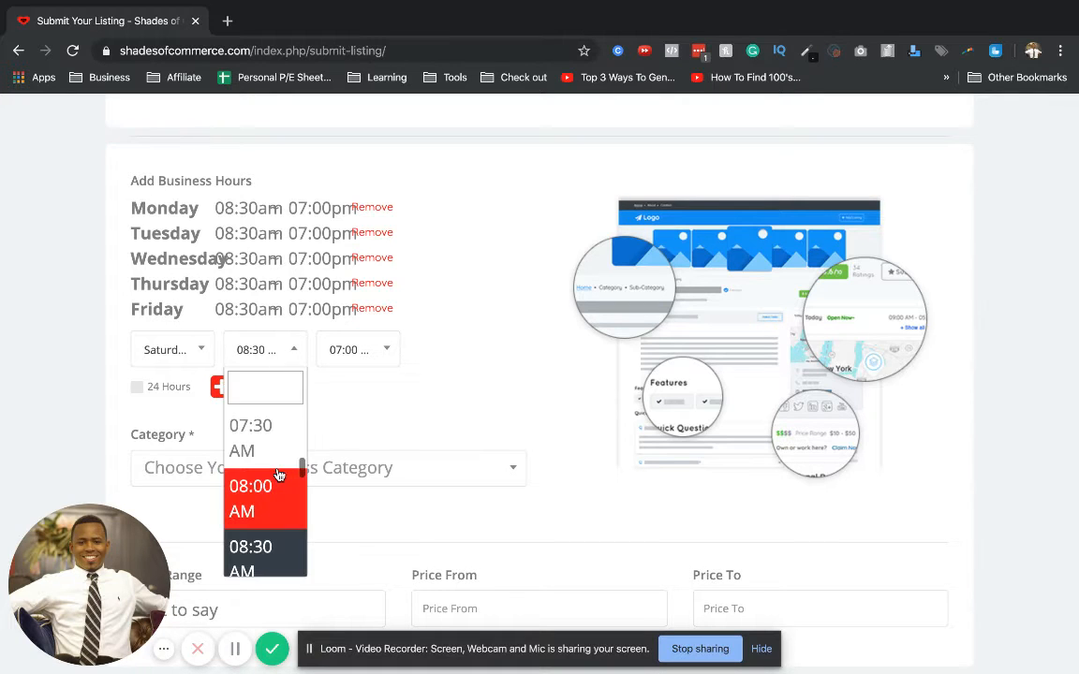
{"action": "scroll", "coordinate": [278, 475], "scroll_direction": "down", "scroll_amount": 4}
{"action": "scroll", "coordinate": [278, 475], "scroll_direction": "down", "scroll_amount": 4}
{"action": "scroll", "coordinate": [279, 475], "scroll_direction": "up", "scroll_amount": 4}
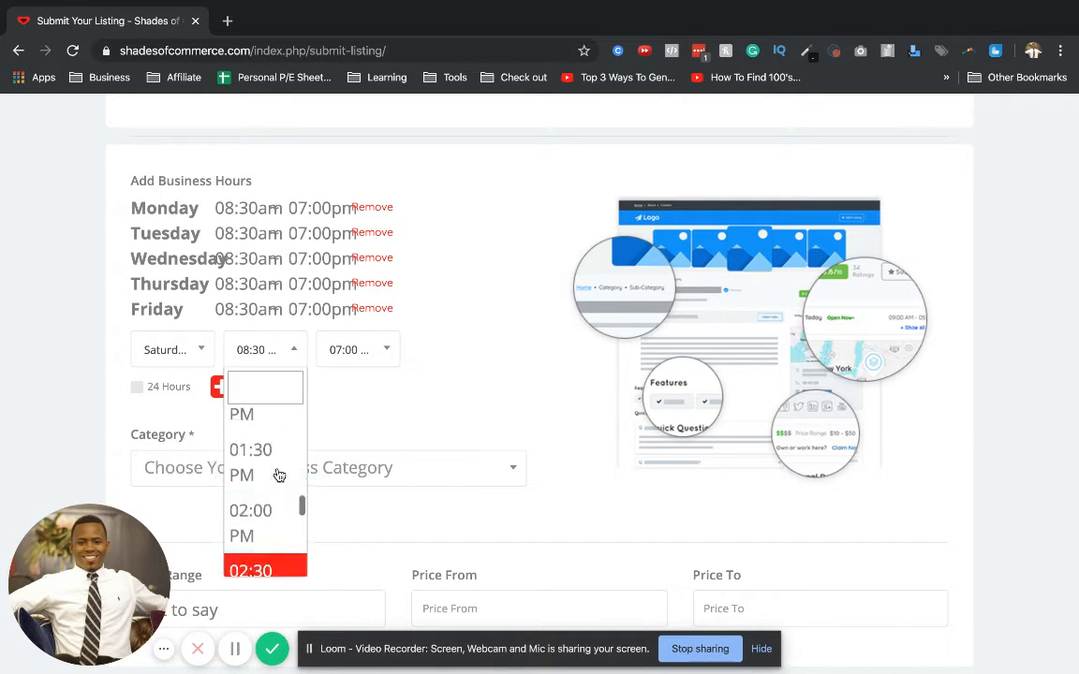
{"action": "scroll", "coordinate": [278, 474], "scroll_direction": "down", "scroll_amount": 1}
{"action": "scroll", "coordinate": [277, 468], "scroll_direction": "up", "scroll_amount": 3}
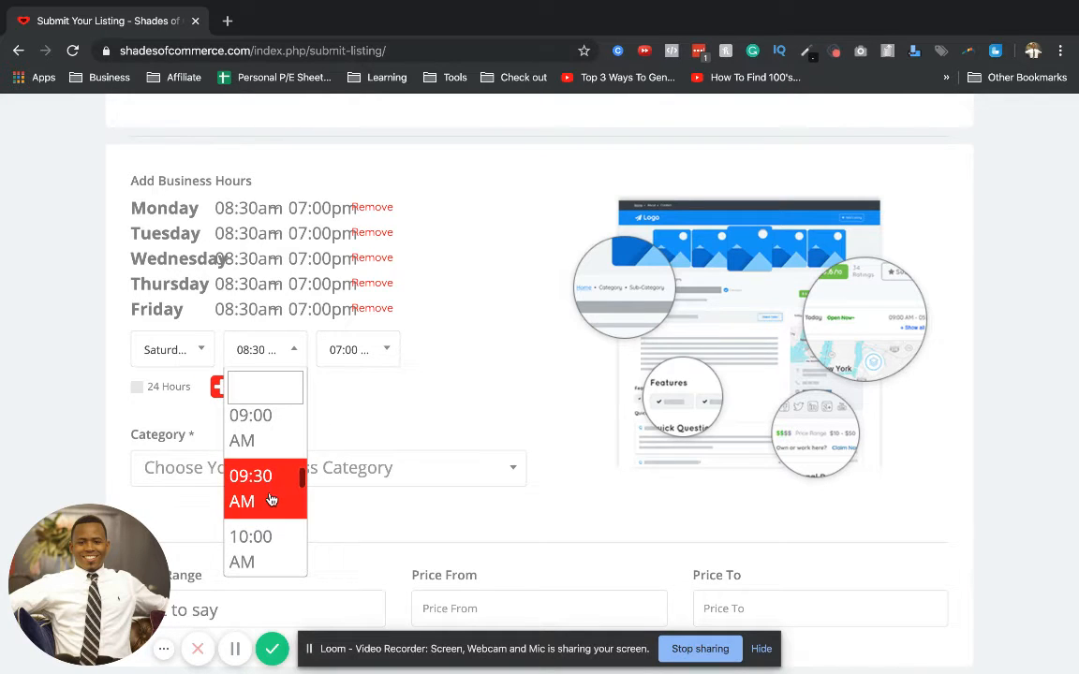
{"action": "left_click", "coordinate": [271, 535]}
Set Saturday's closing time to 02:00 PM and add the Saturday entry to the business hours.
{"action": "left_click", "coordinate": [348, 356]}
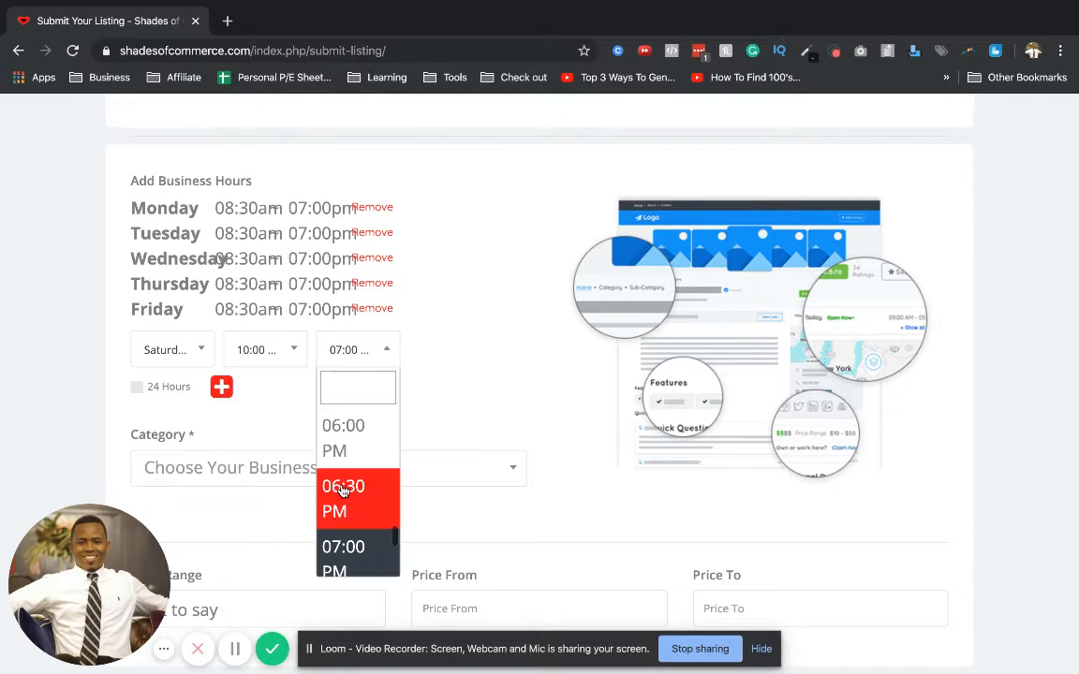
{"action": "scroll", "coordinate": [345, 483], "scroll_direction": "up", "scroll_amount": 3}
{"action": "scroll", "coordinate": [343, 489], "scroll_direction": "up", "scroll_amount": 4}
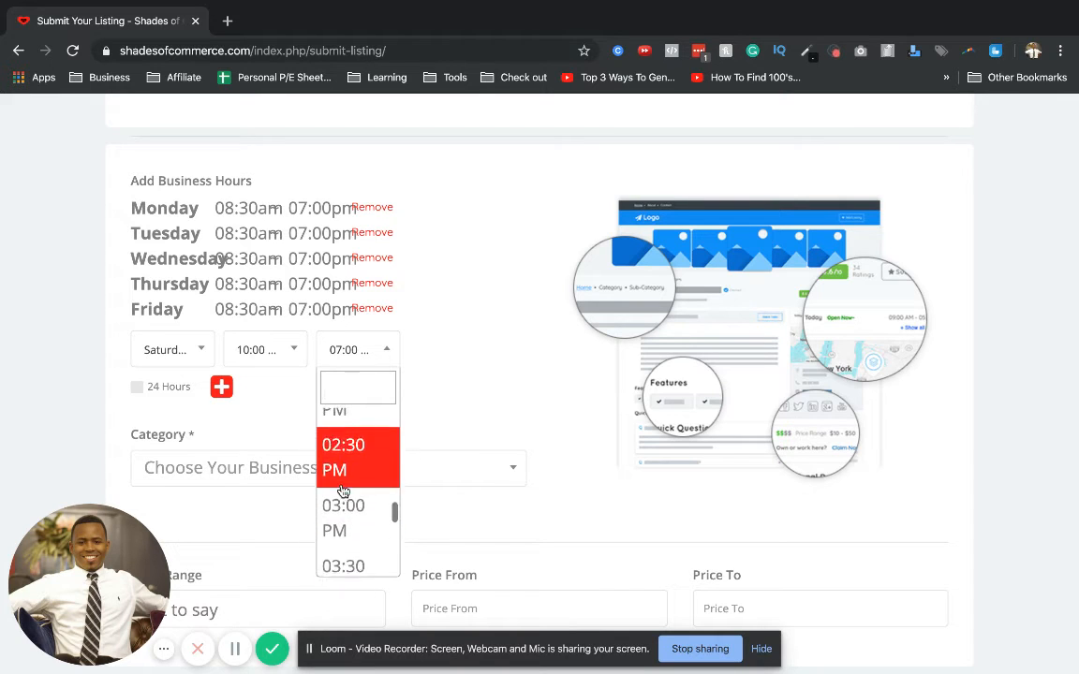
{"action": "left_click", "coordinate": [345, 485]}
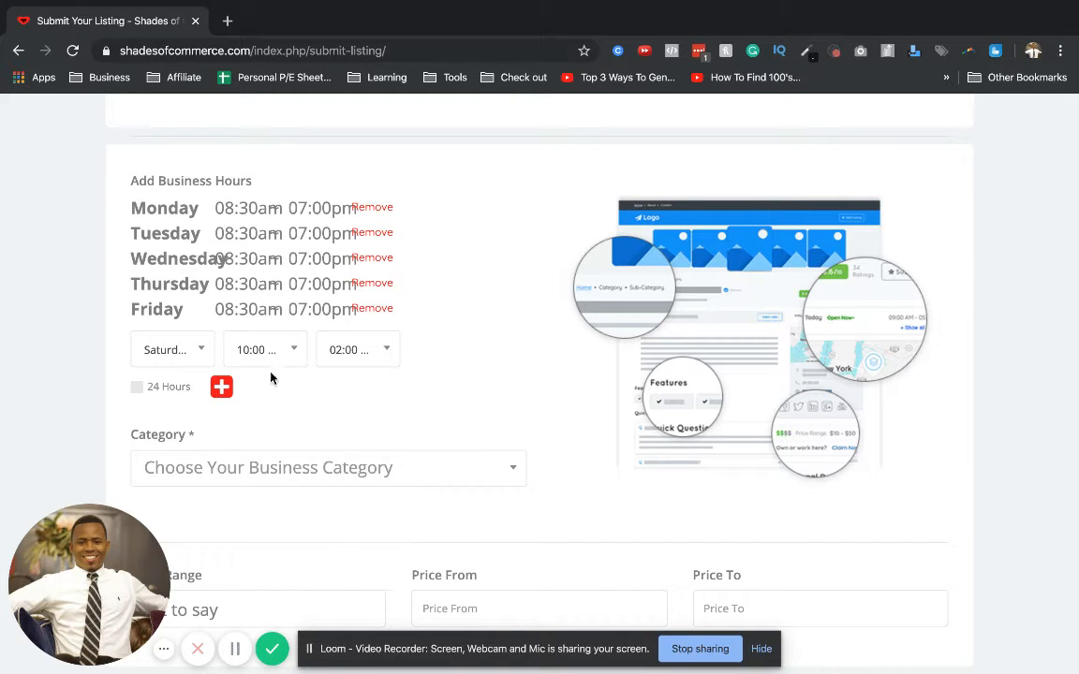
{"action": "left_click", "coordinate": [222, 387]}
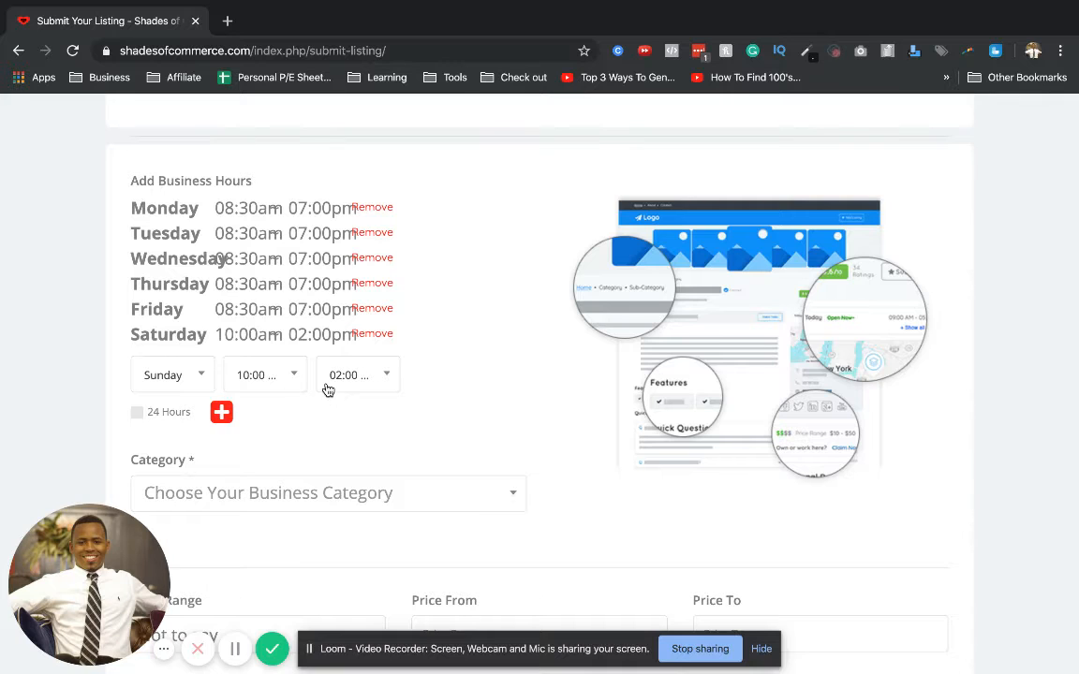
Choose Graphic Arts & Design as the listing's business category.
{"action": "scroll", "coordinate": [325, 390], "scroll_direction": "down", "scroll_amount": 1}
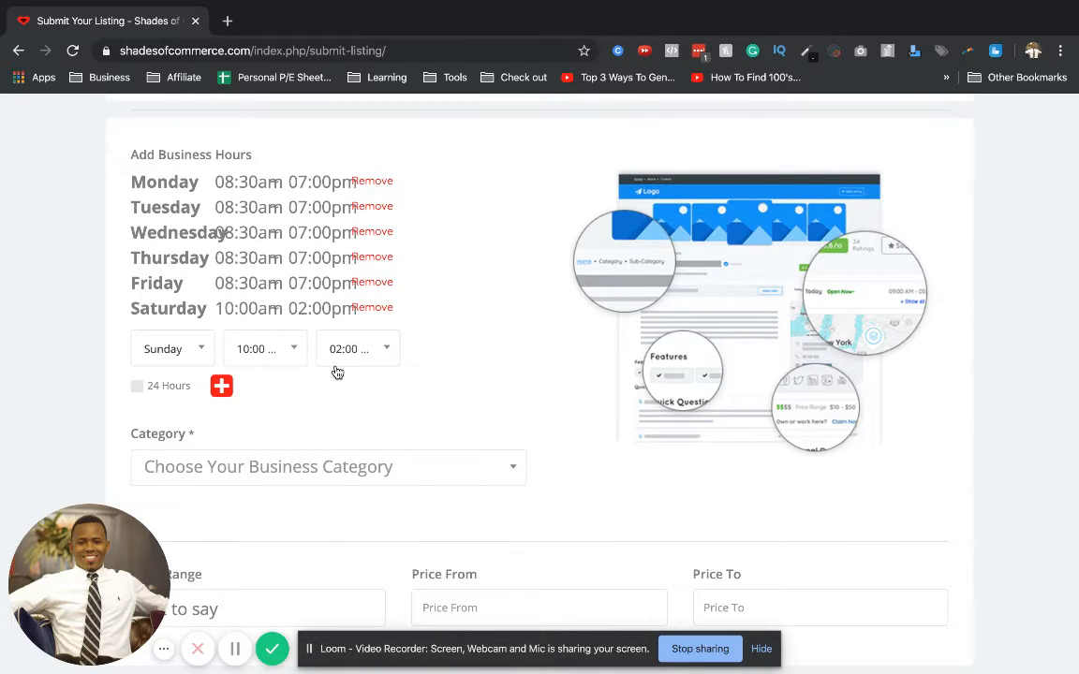
{"action": "scroll", "coordinate": [337, 373], "scroll_direction": "down", "scroll_amount": 1}
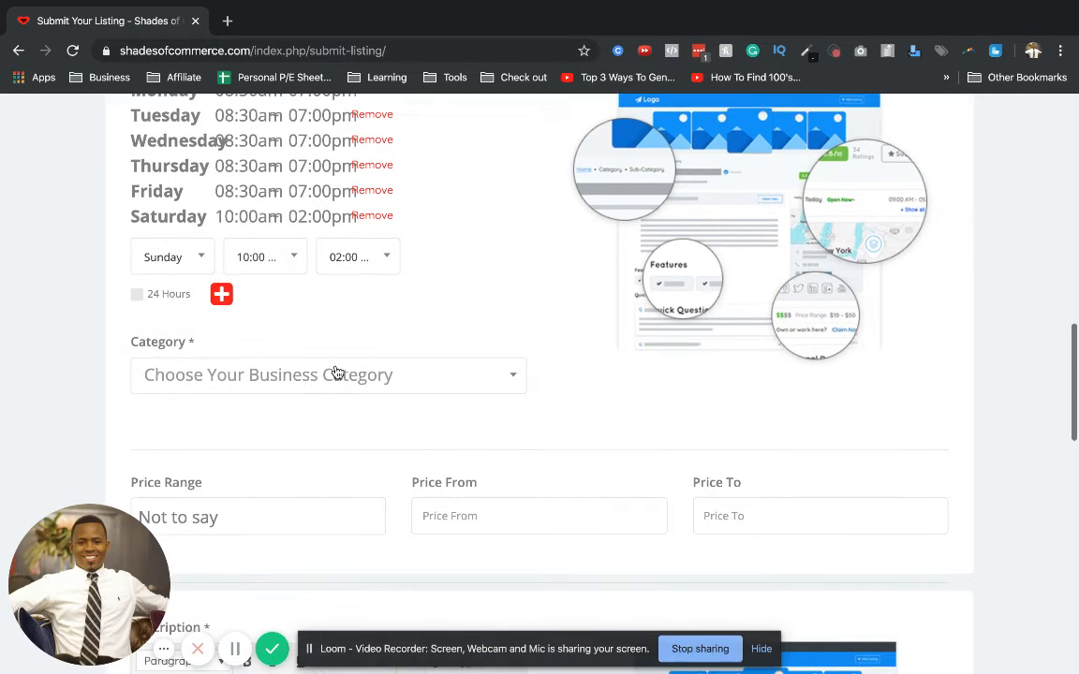
{"action": "left_click", "coordinate": [389, 383]}
{"action": "scroll", "coordinate": [376, 498], "scroll_direction": "down", "scroll_amount": 2}
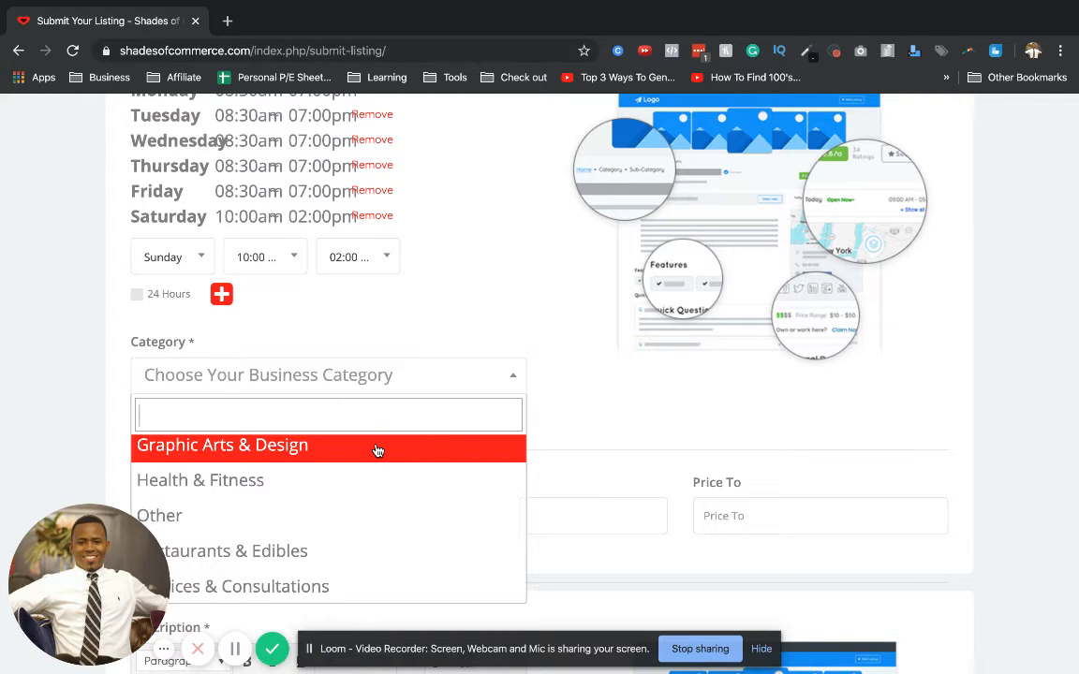
{"action": "left_click", "coordinate": [377, 450]}
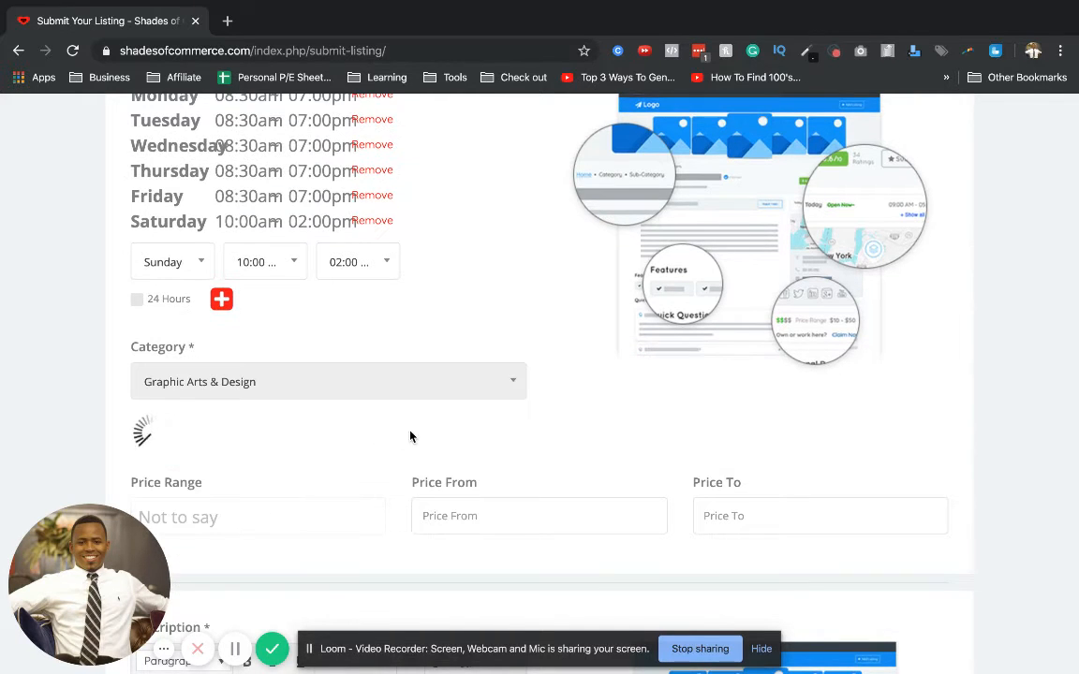
Turn on the no-direct-selling acknowledgement and select Hispanic and Black as the ethnicity in Additional Business Info.
{"action": "scroll", "coordinate": [409, 436], "scroll_direction": "down", "scroll_amount": 1}
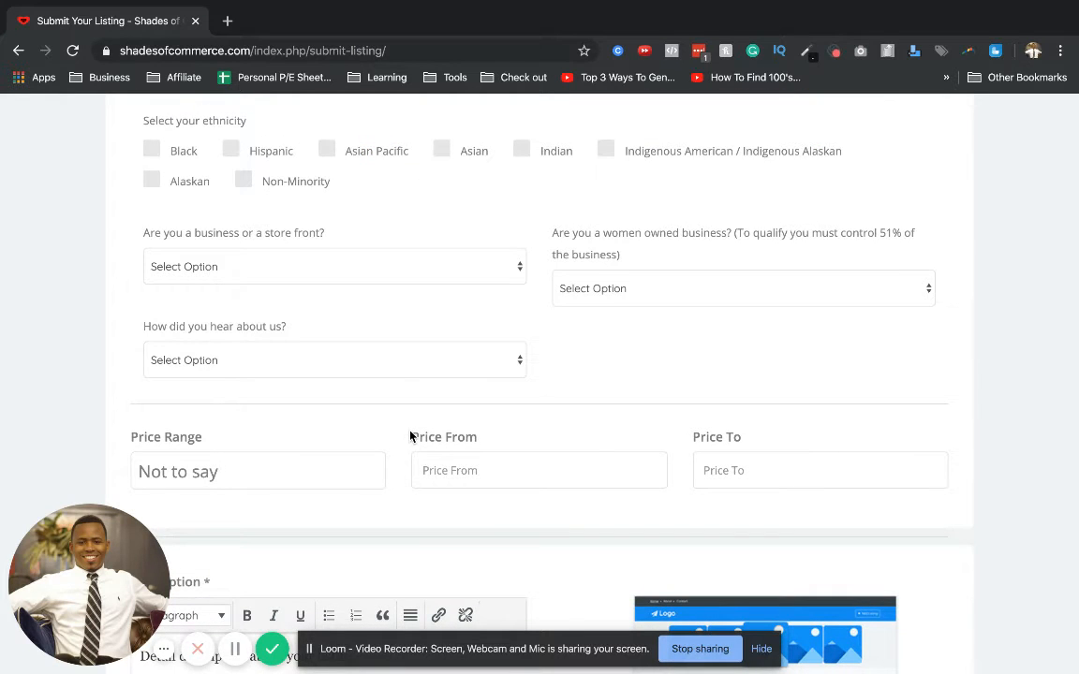
{"action": "scroll", "coordinate": [400, 358], "scroll_direction": "up", "scroll_amount": 3}
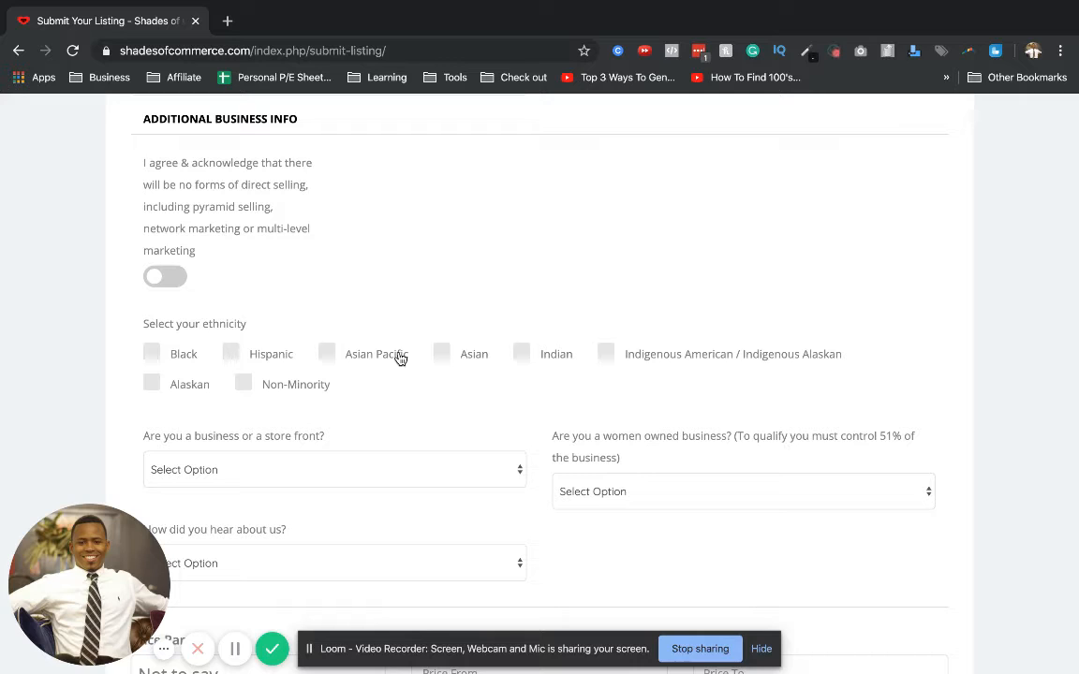
{"action": "left_click", "coordinate": [175, 286]}
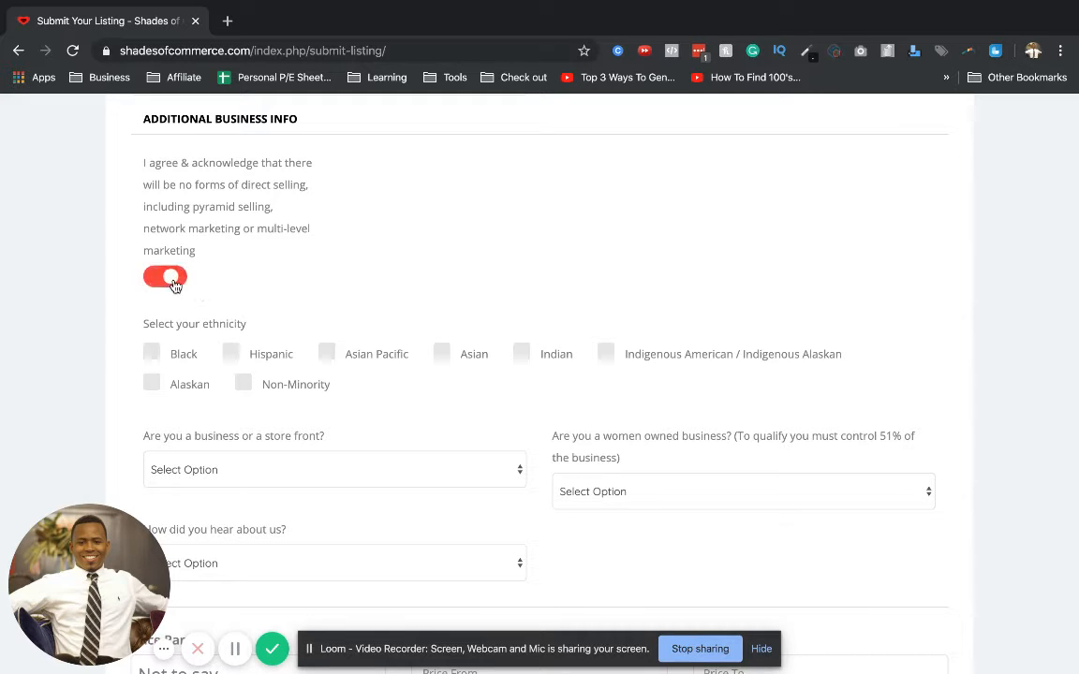
{"action": "left_click", "coordinate": [228, 356]}
{"action": "left_click", "coordinate": [150, 356]}
Answer the business or store front question with "I'm both" and the women-owned business question with No.
{"action": "scroll", "coordinate": [370, 410], "scroll_direction": "down", "scroll_amount": 1}
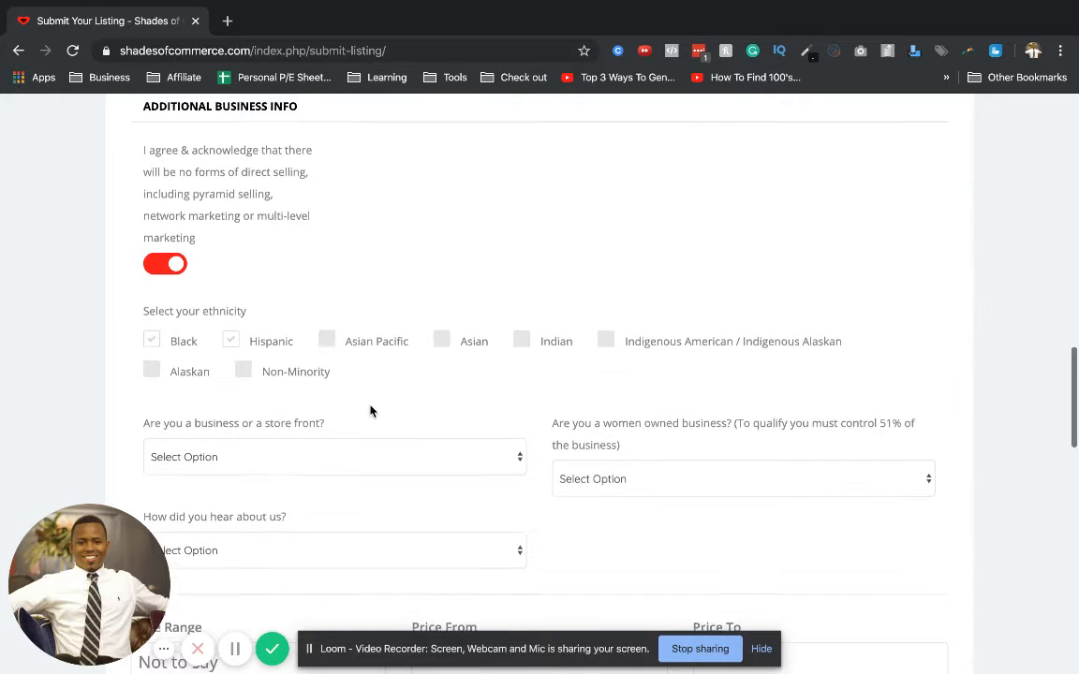
{"action": "scroll", "coordinate": [370, 410], "scroll_direction": "down", "scroll_amount": 1}
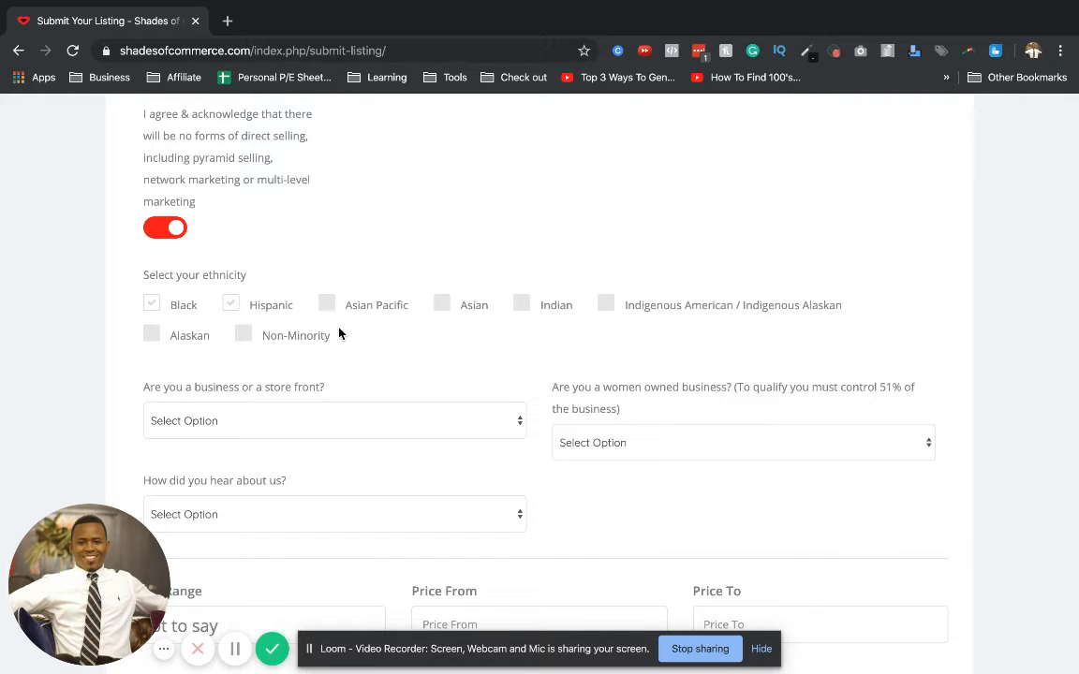
{"action": "scroll", "coordinate": [339, 335], "scroll_direction": "down", "scroll_amount": 2}
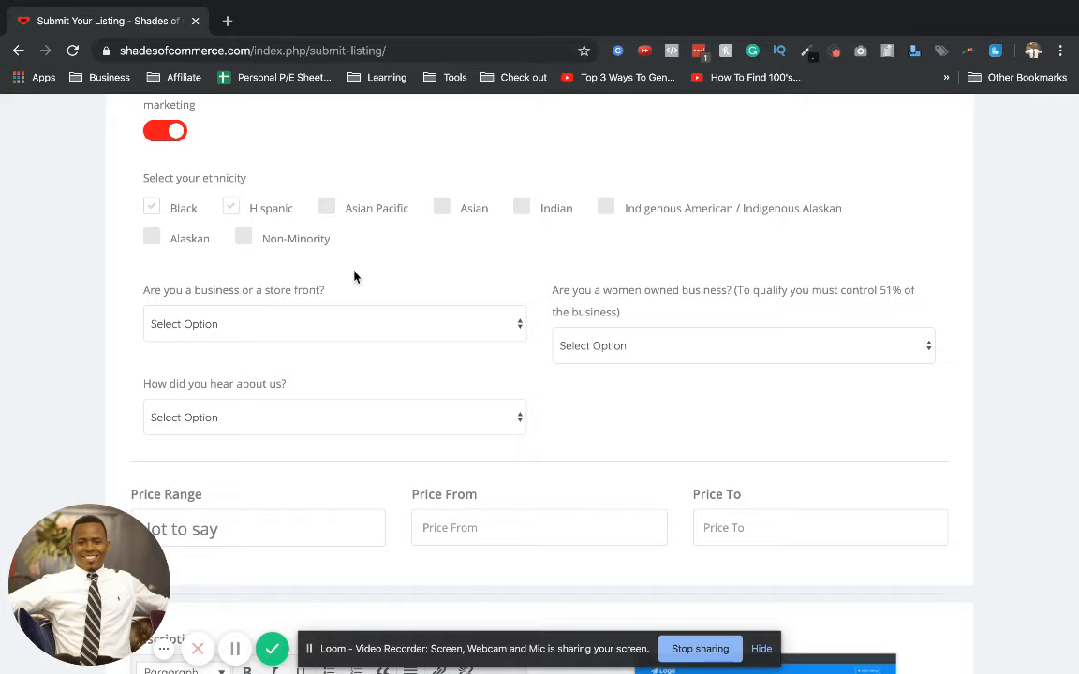
{"action": "left_click", "coordinate": [397, 323]}
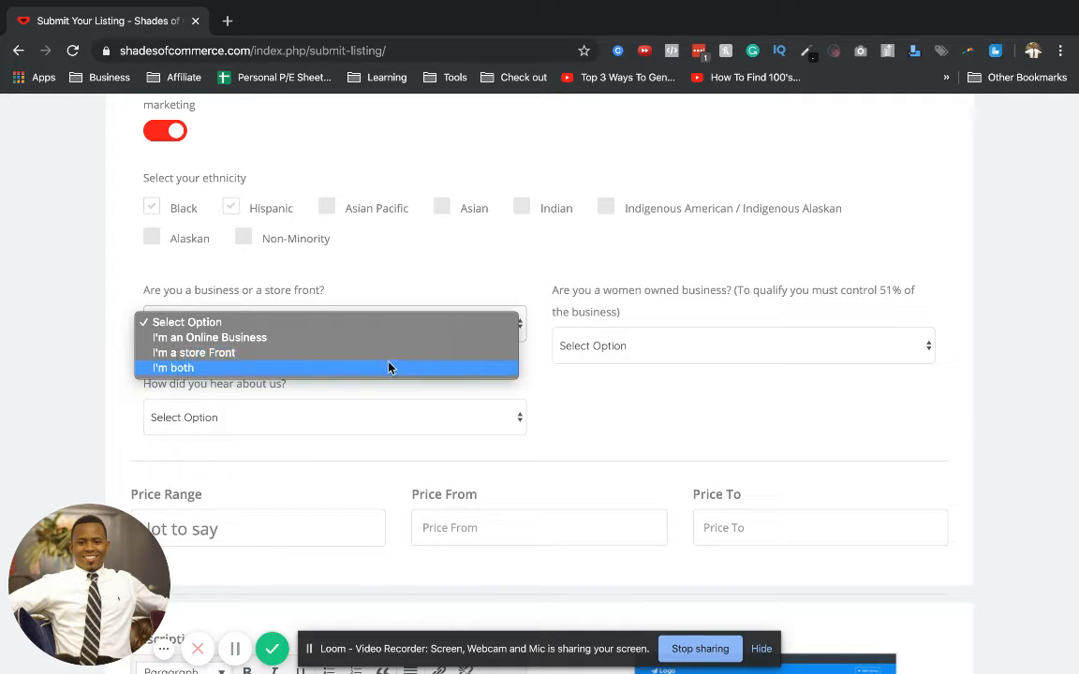
{"action": "left_click", "coordinate": [392, 373]}
{"action": "left_click", "coordinate": [689, 346]}
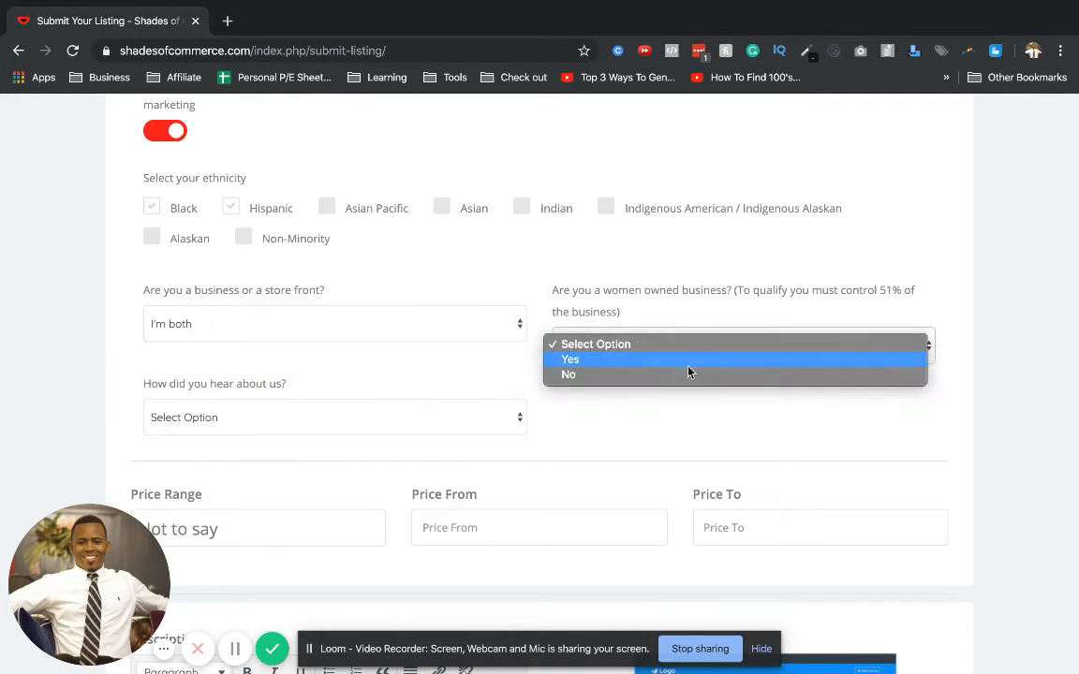
{"action": "left_click", "coordinate": [689, 374]}
{"action": "scroll", "coordinate": [418, 494], "scroll_direction": "down", "scroll_amount": 2}
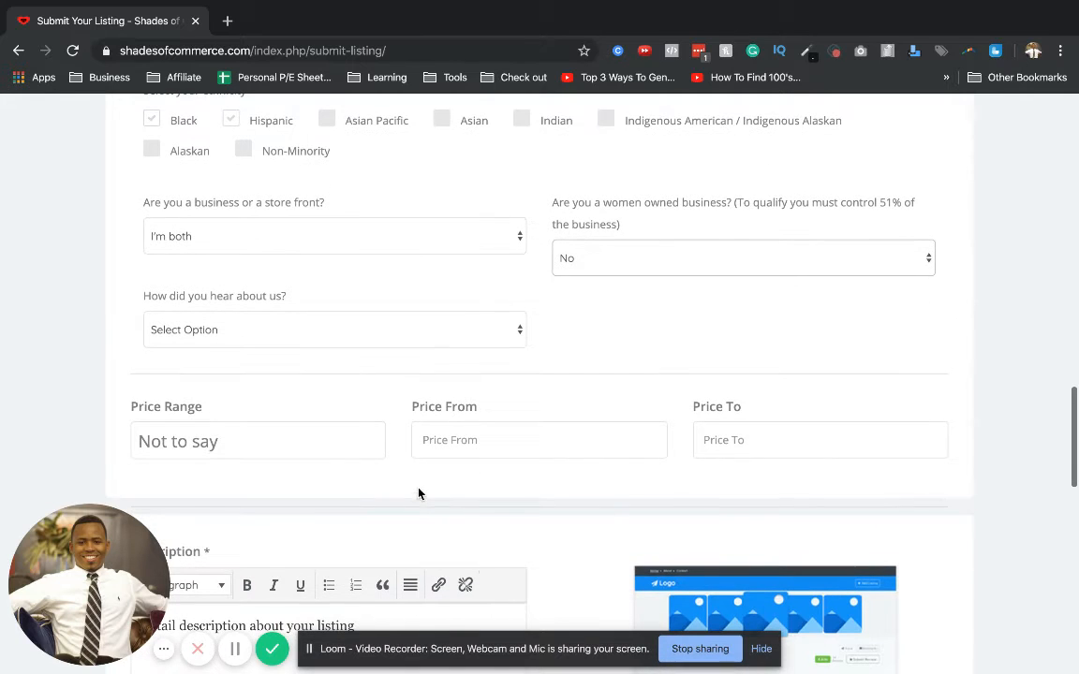
Answer how you heard about the site with Word of Mouth and set the price range to $$ - Moderate.
{"action": "left_click", "coordinate": [450, 335]}
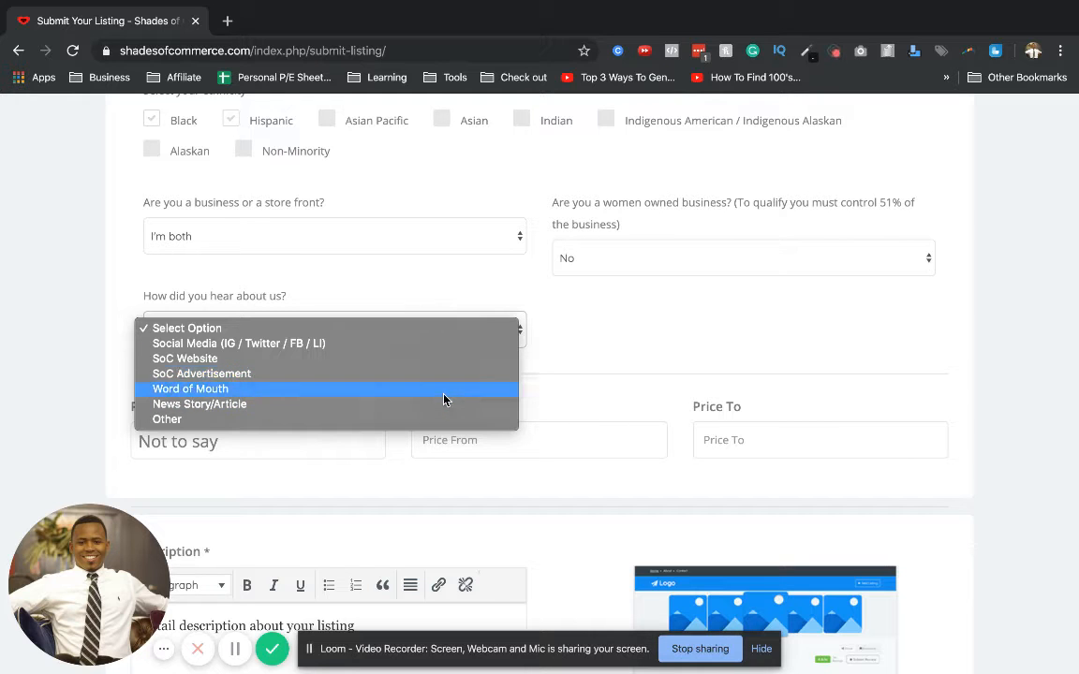
{"action": "left_click", "coordinate": [444, 389]}
{"action": "scroll", "coordinate": [444, 401], "scroll_direction": "down", "scroll_amount": 2}
{"action": "left_click", "coordinate": [313, 313]}
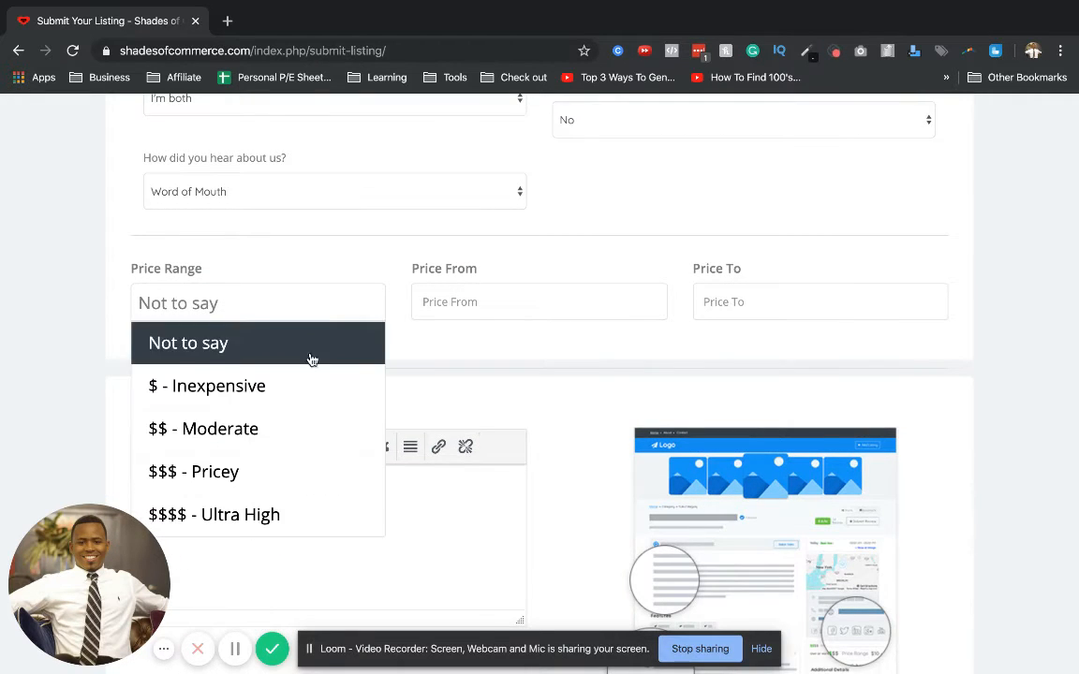
{"action": "left_click", "coordinate": [317, 428]}
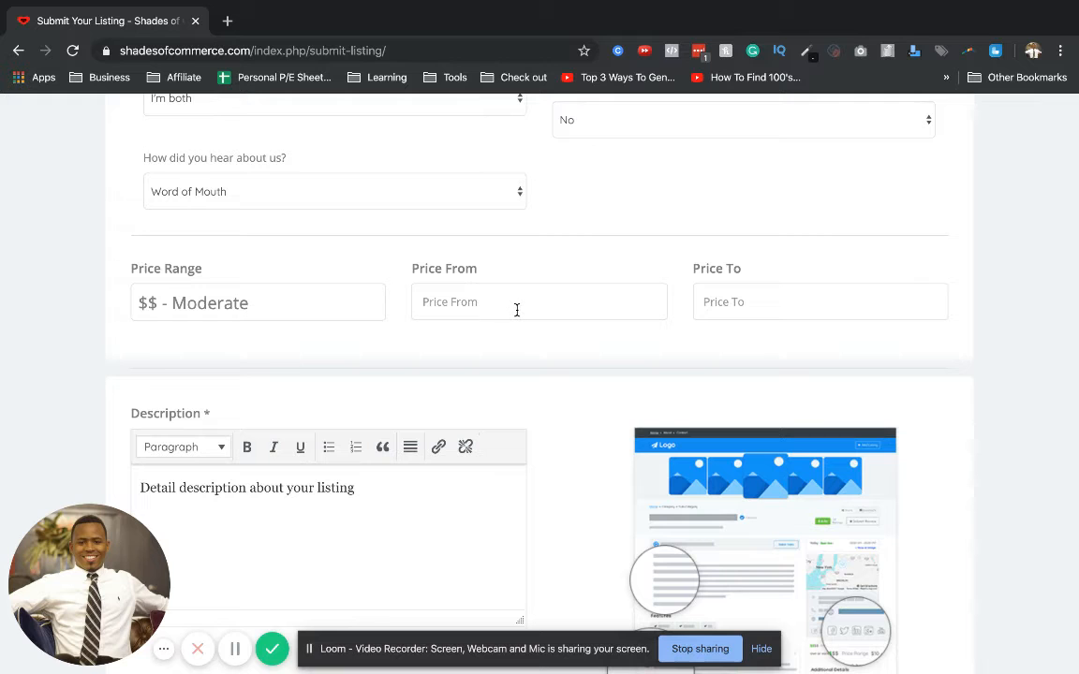
Clear the placeholder text from the listing's Description.
{"action": "scroll", "coordinate": [516, 310], "scroll_direction": "down", "scroll_amount": 1}
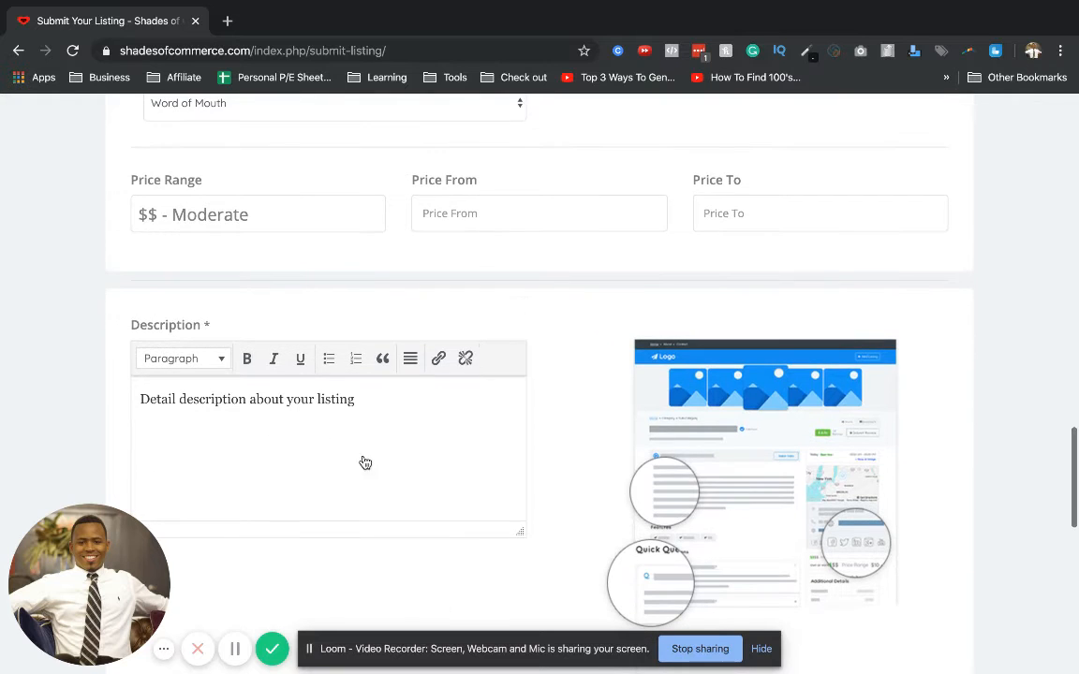
{"action": "left_click", "coordinate": [346, 438]}
{"action": "triple_click", "coordinate": [350, 407]}
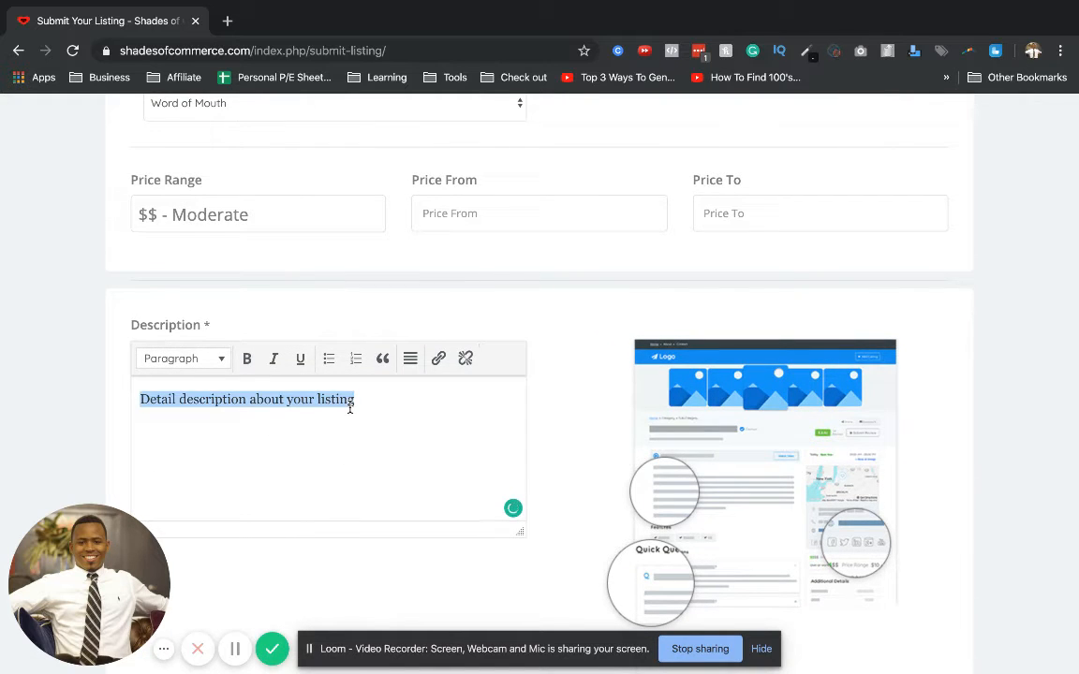
{"action": "key", "text": "BackSpace"}
{"action": "scroll", "coordinate": [363, 443], "scroll_direction": "down", "scroll_amount": 1}
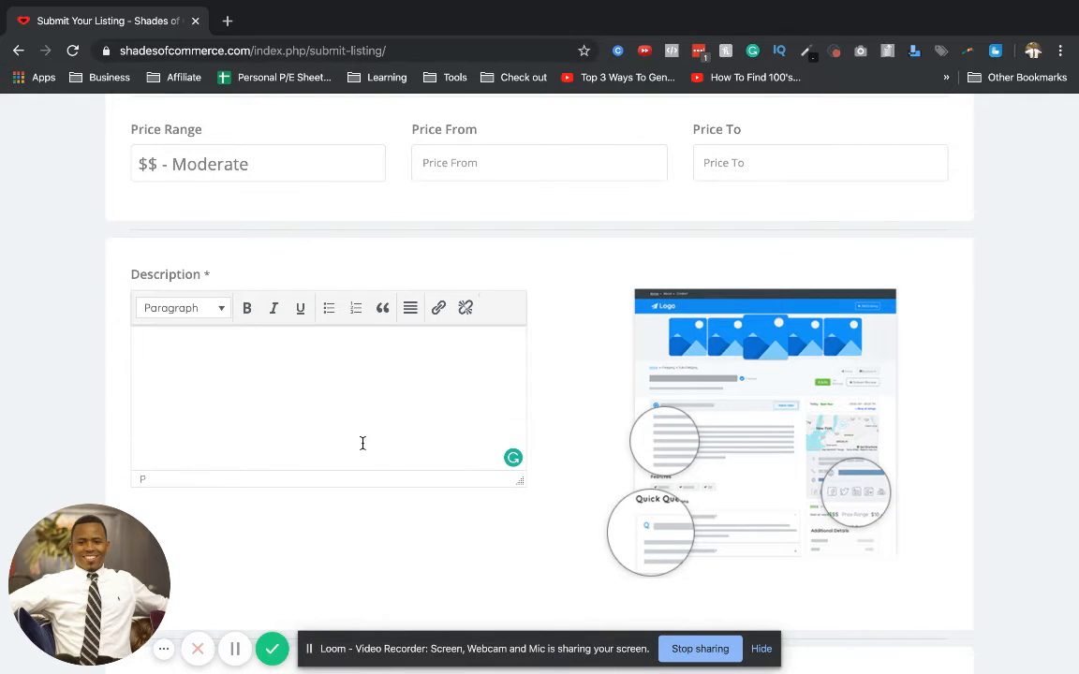
{"action": "scroll", "coordinate": [362, 443], "scroll_direction": "down", "scroll_amount": 1}
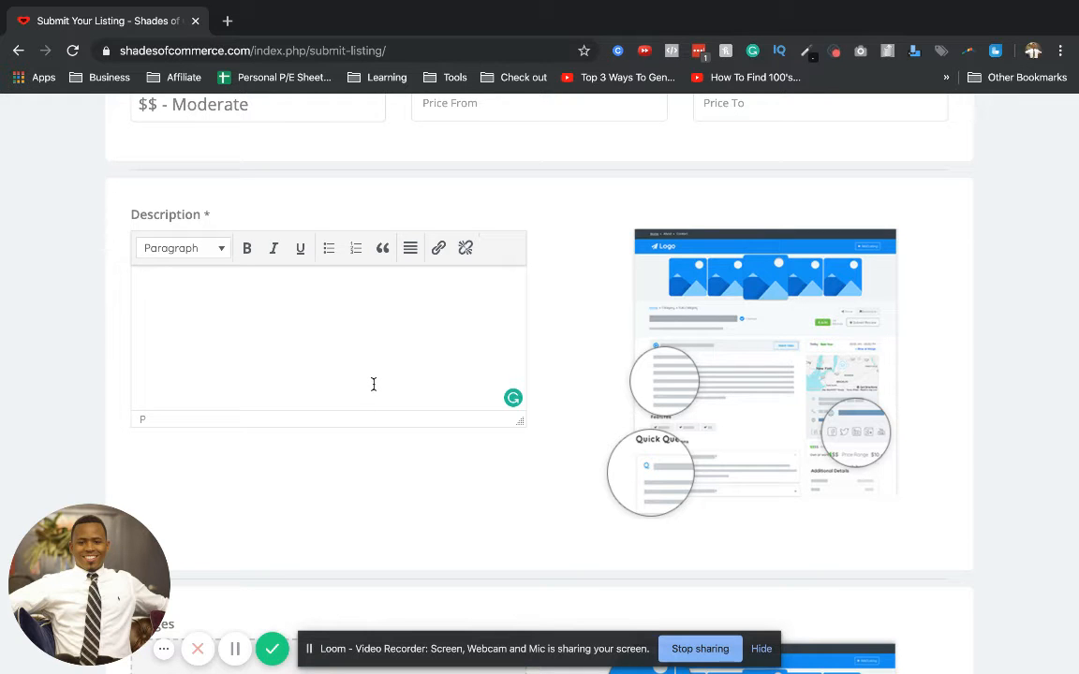
Copy the full SEO Initiative description, including the services list, from the Notes app and paste it into the listing's Description.
{"action": "key", "text": "ctrl+Left"}
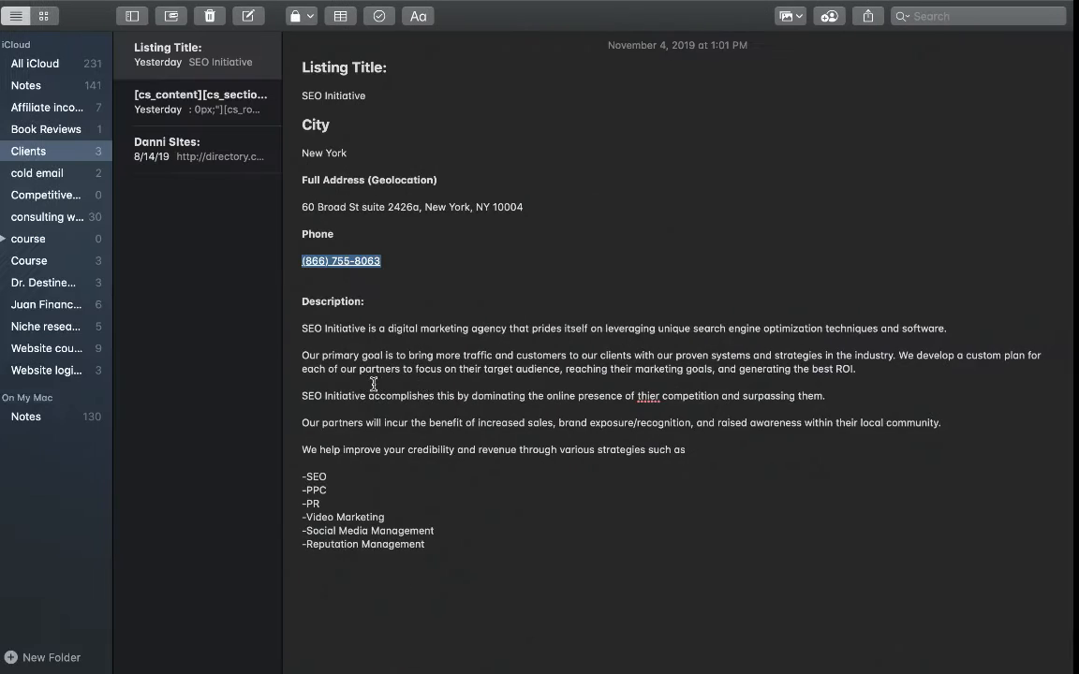
{"action": "left_click", "coordinate": [439, 550]}
{"action": "left_click_drag", "start_coordinate": [440, 550], "coordinate": [304, 328]}
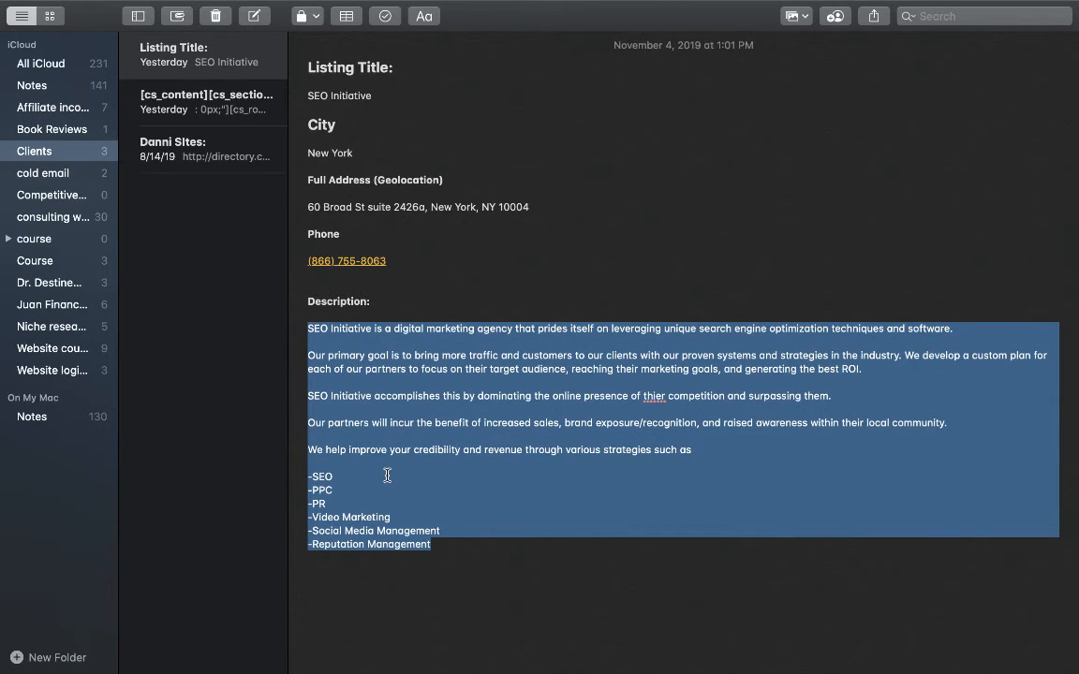
{"action": "key", "text": "ctrl+Right"}
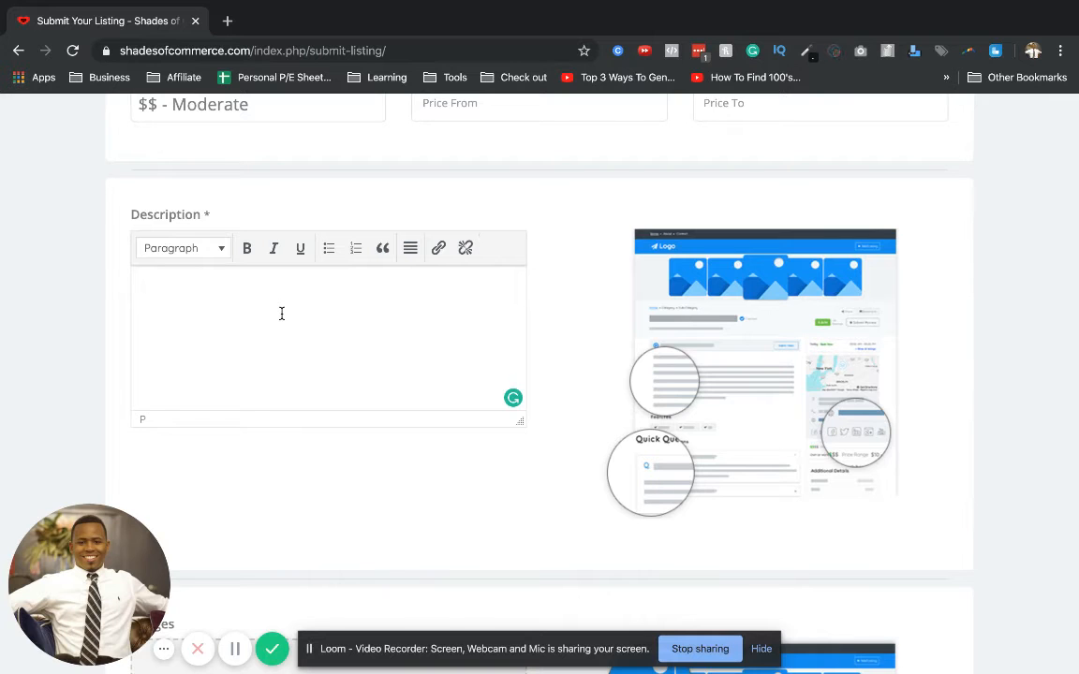
{"action": "key", "text": "ctrl+v"}
Correct the misspelled "thier" to "their" in the Description and read through the pasted text.
{"action": "scroll", "coordinate": [281, 314], "scroll_direction": "up", "scroll_amount": 5}
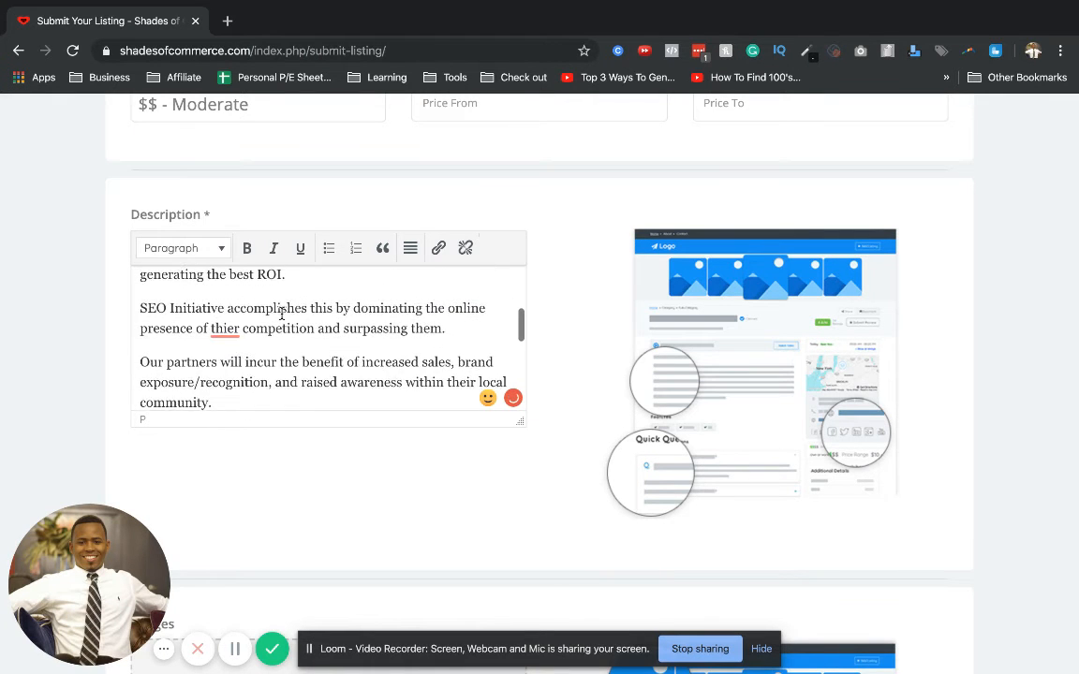
{"action": "scroll", "coordinate": [281, 314], "scroll_direction": "up", "scroll_amount": 3}
{"action": "scroll", "coordinate": [281, 314], "scroll_direction": "down", "scroll_amount": 3}
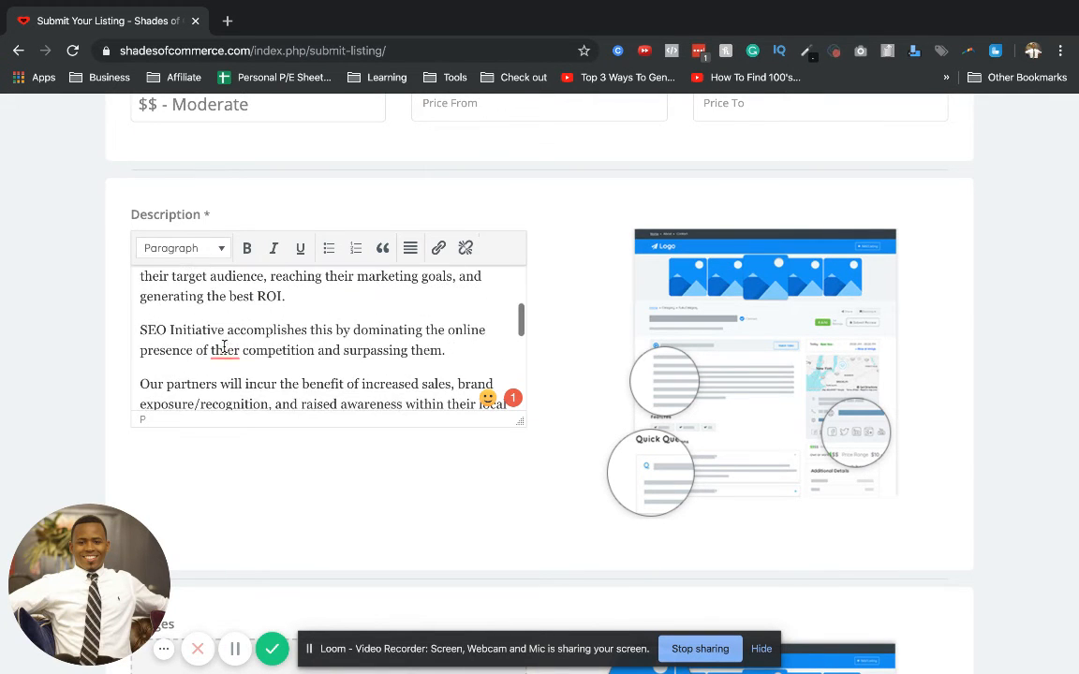
{"action": "mouse_move", "coordinate": [223, 347]}
{"action": "left_click", "coordinate": [251, 240]}
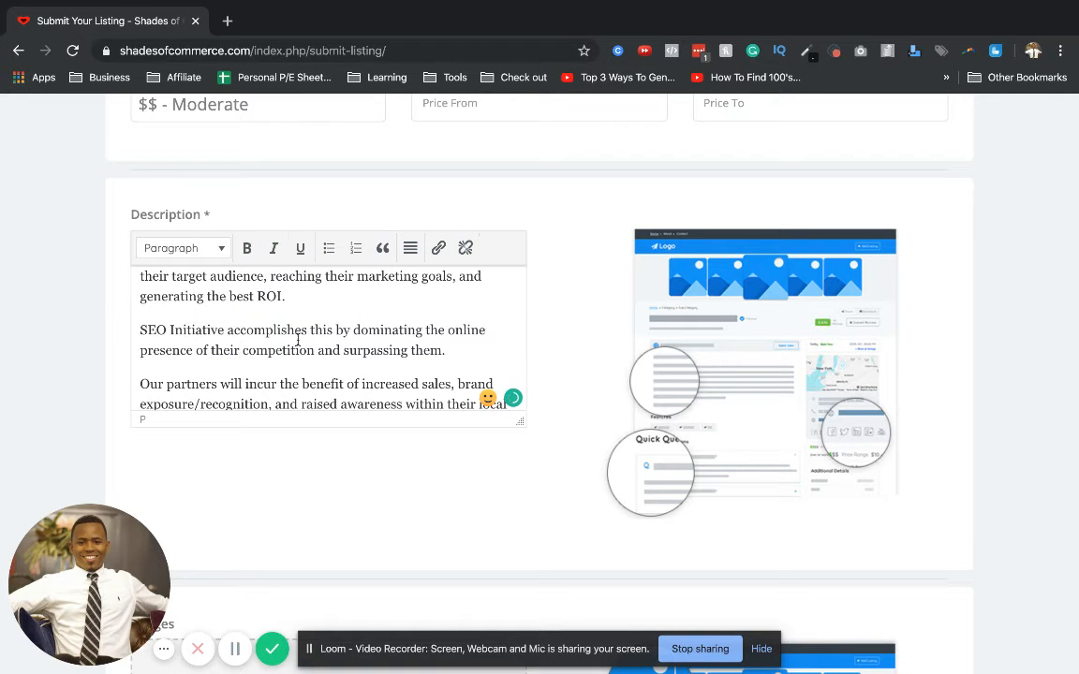
{"action": "scroll", "coordinate": [299, 342], "scroll_direction": "up", "scroll_amount": 6}
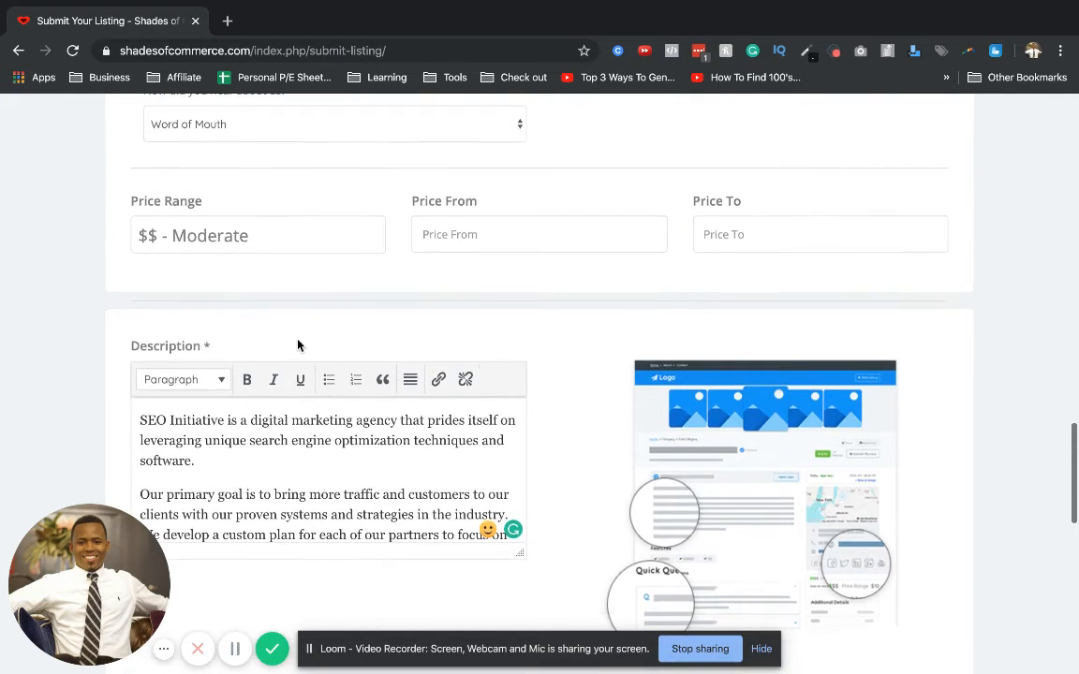
{"action": "scroll", "coordinate": [298, 346], "scroll_direction": "down", "scroll_amount": 3}
{"action": "scroll", "coordinate": [306, 306], "scroll_direction": "down", "scroll_amount": 3}
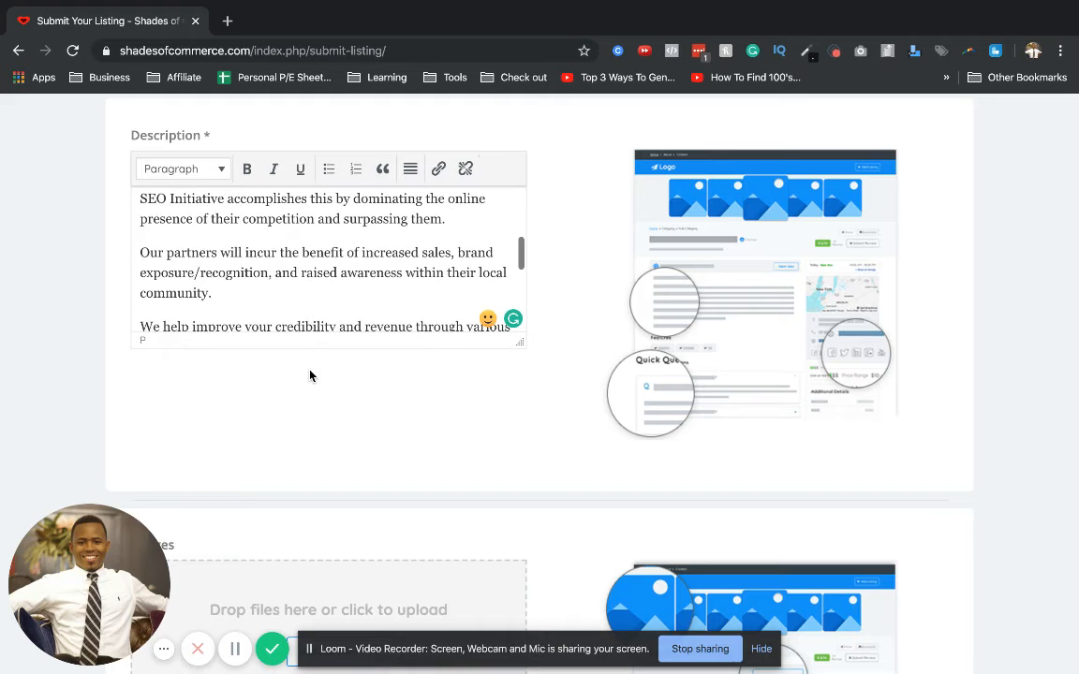
Move the full-screen Submit Your Listing space directly beside the Desktop space and return to the form's Images section.
{"action": "scroll", "coordinate": [310, 375], "scroll_direction": "down", "scroll_amount": 3}
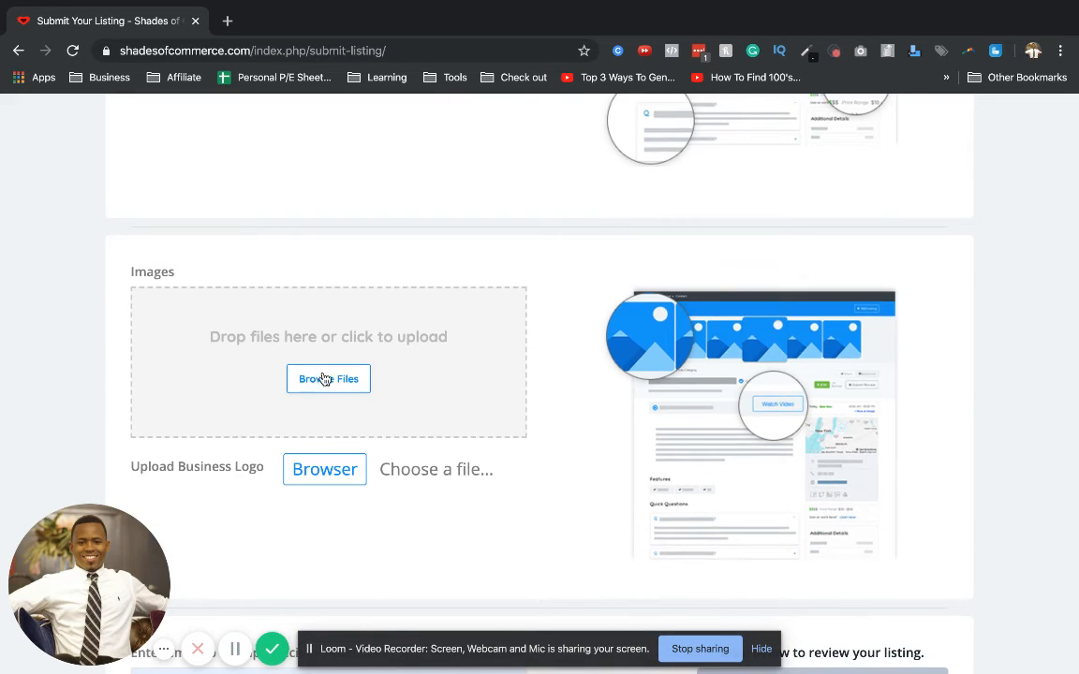
{"action": "key", "text": "ctrl+Left"}
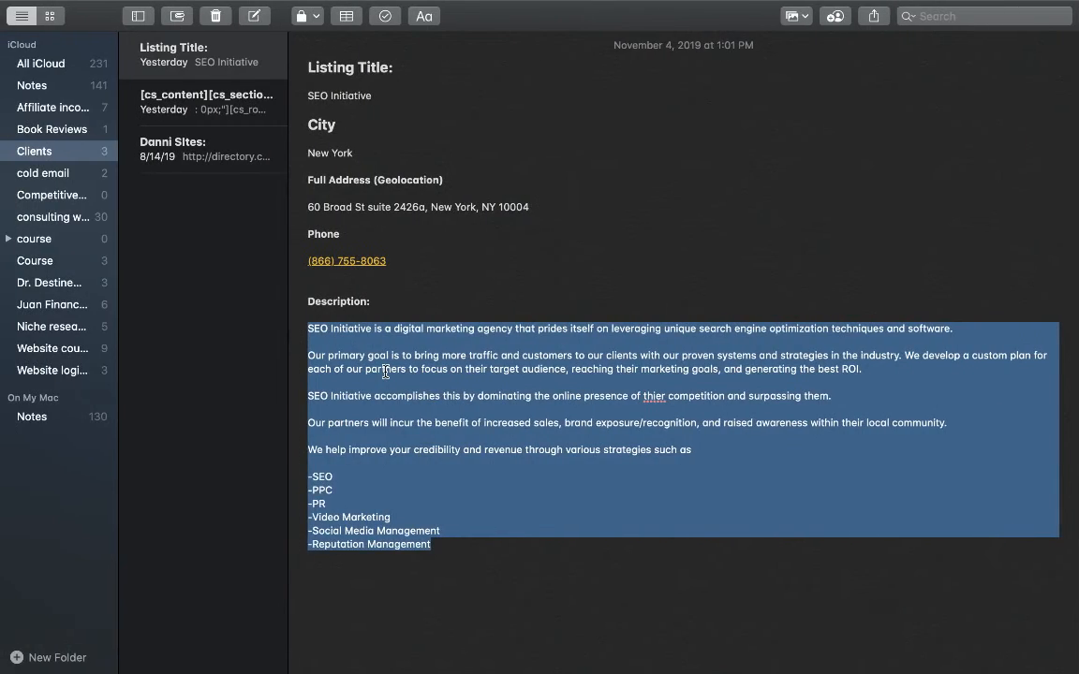
{"action": "key", "text": "ctrl+Left"}
{"action": "key", "text": "ctrl+Left"}
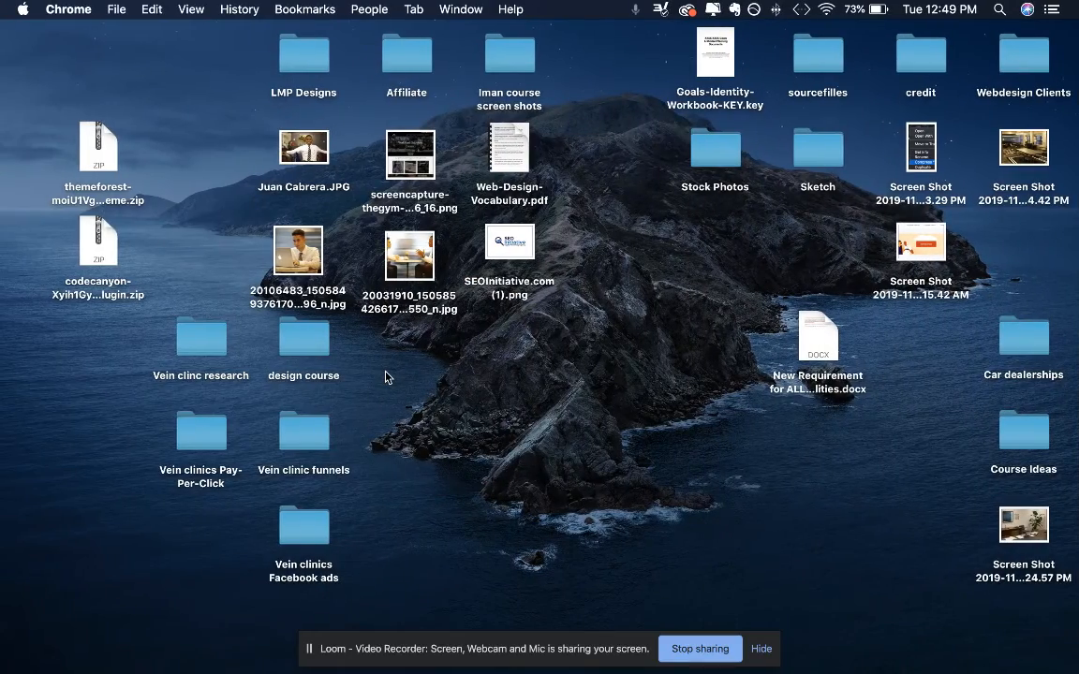
{"action": "key", "text": "ctrl+Up"}
{"action": "mouse_move", "coordinate": [726, 83]}
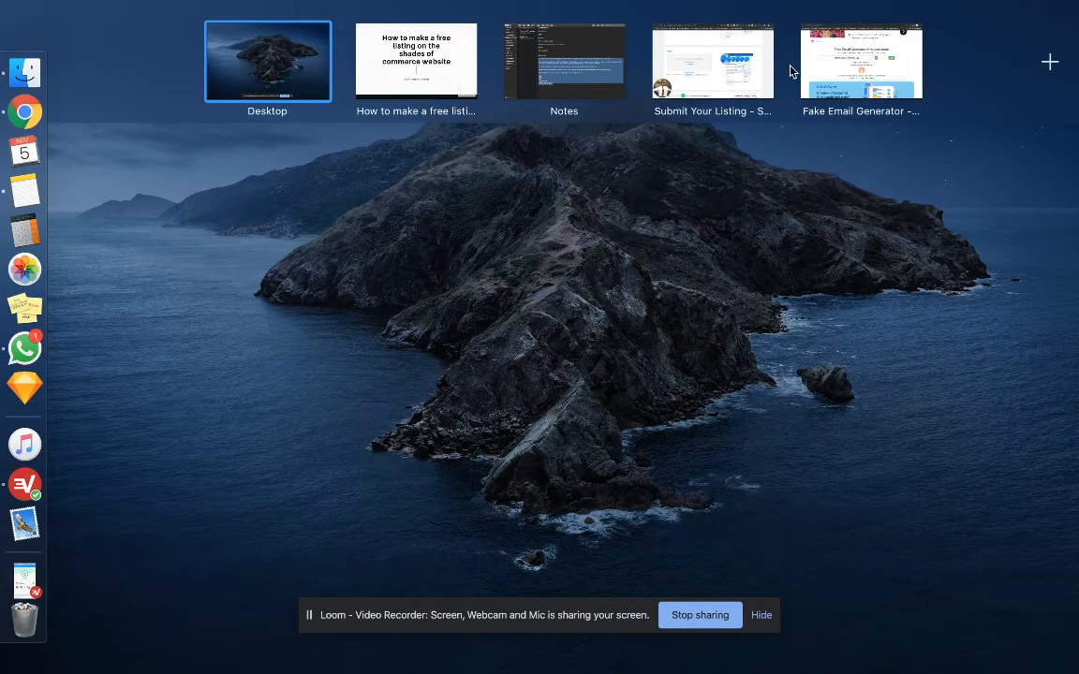
{"action": "left_click_drag", "start_coordinate": [750, 65], "coordinate": [399, 77]}
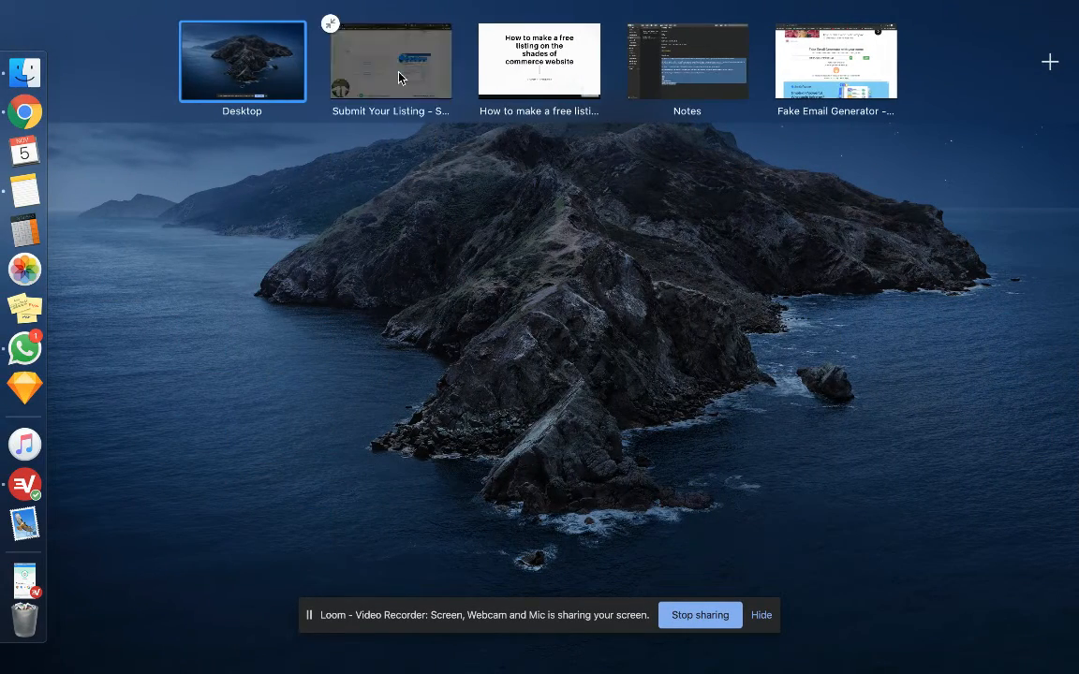
{"action": "left_click", "coordinate": [399, 77]}
Add the two desktop JPG photos whose names start with 20106483 and 20031910 to the listing's Images.
{"action": "key", "text": "ctrl+Left"}
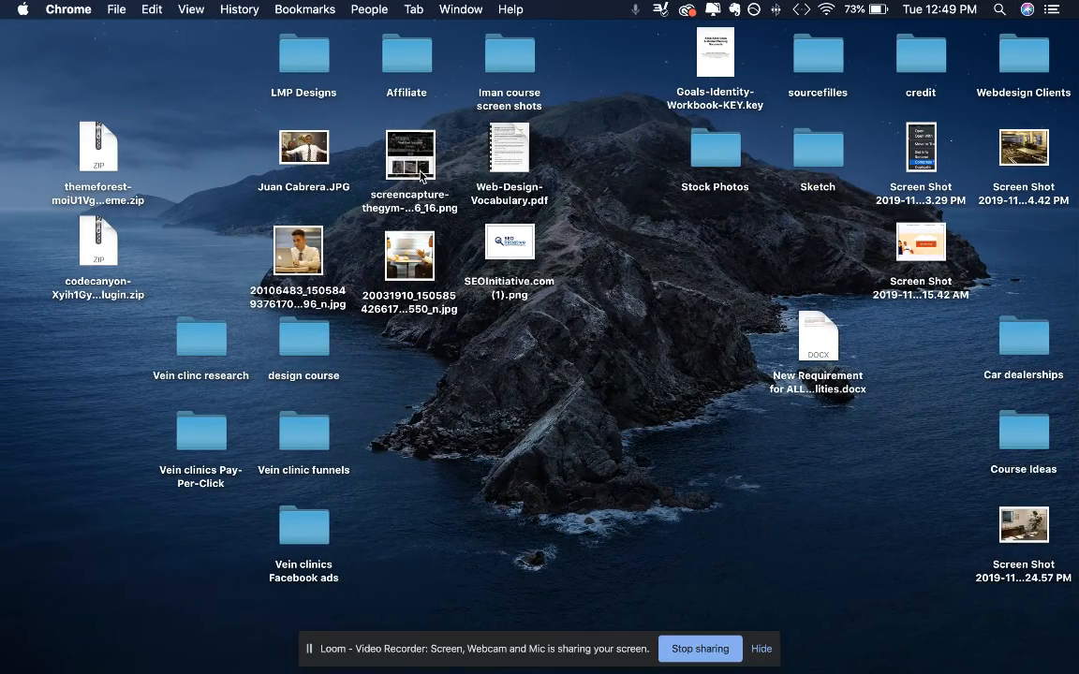
{"action": "left_click_drag", "start_coordinate": [279, 227], "coordinate": [197, 361]}
{"action": "key", "text": "ctrl+Right"}
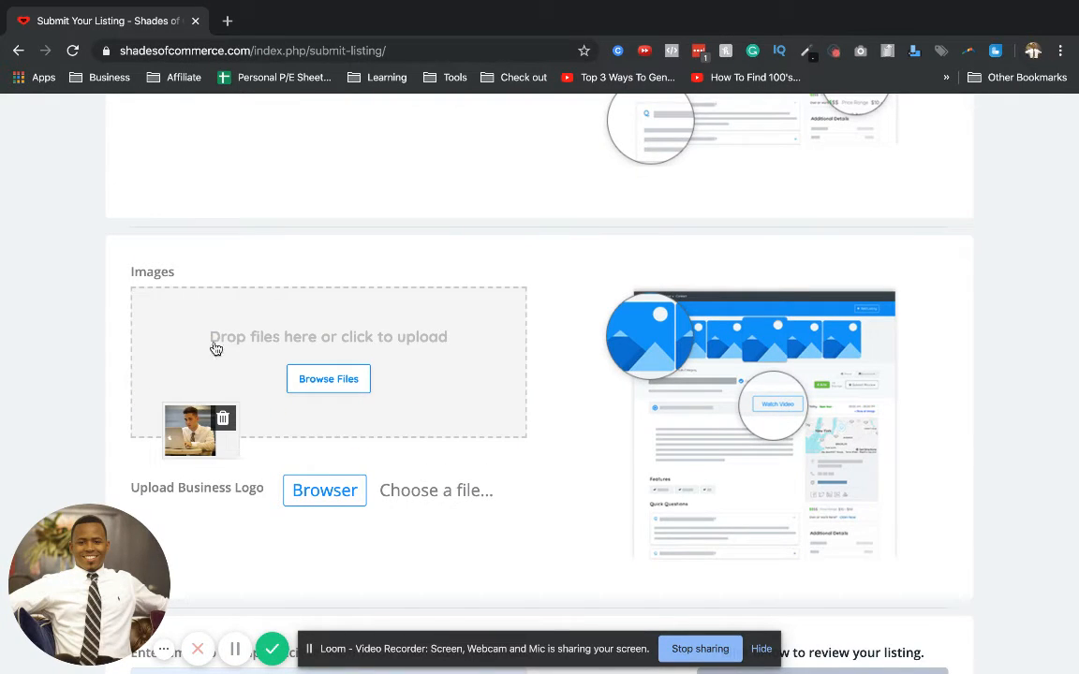
{"action": "key", "text": "ctrl+Left"}
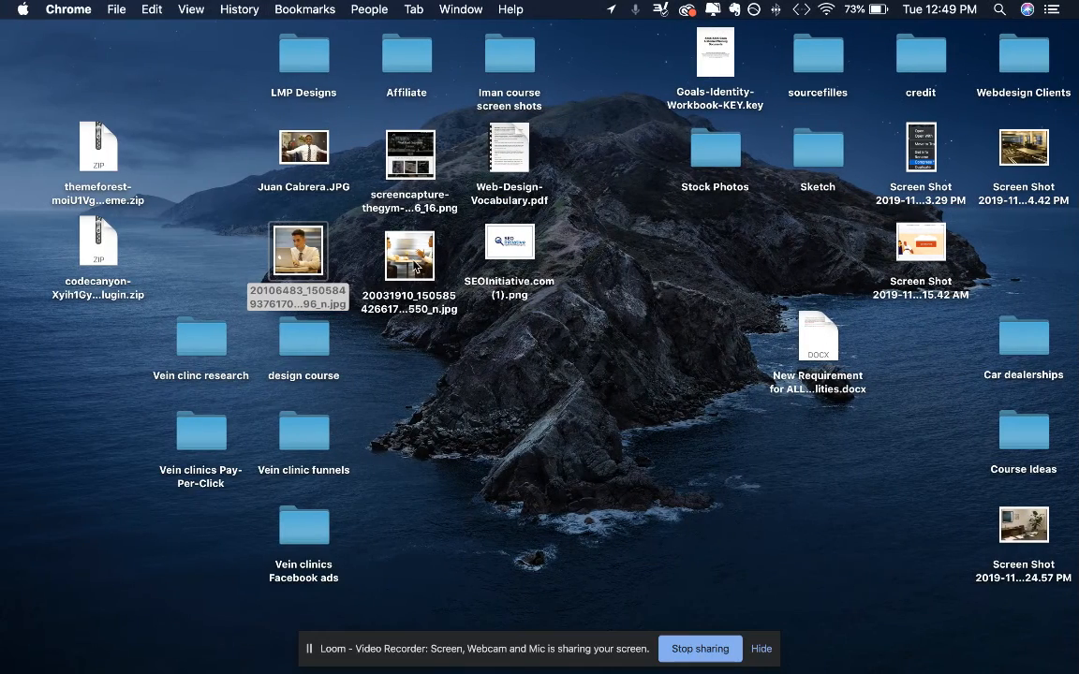
{"action": "left_click_drag", "start_coordinate": [409, 258], "coordinate": [297, 412]}
{"action": "key", "text": "ctrl+Right"}
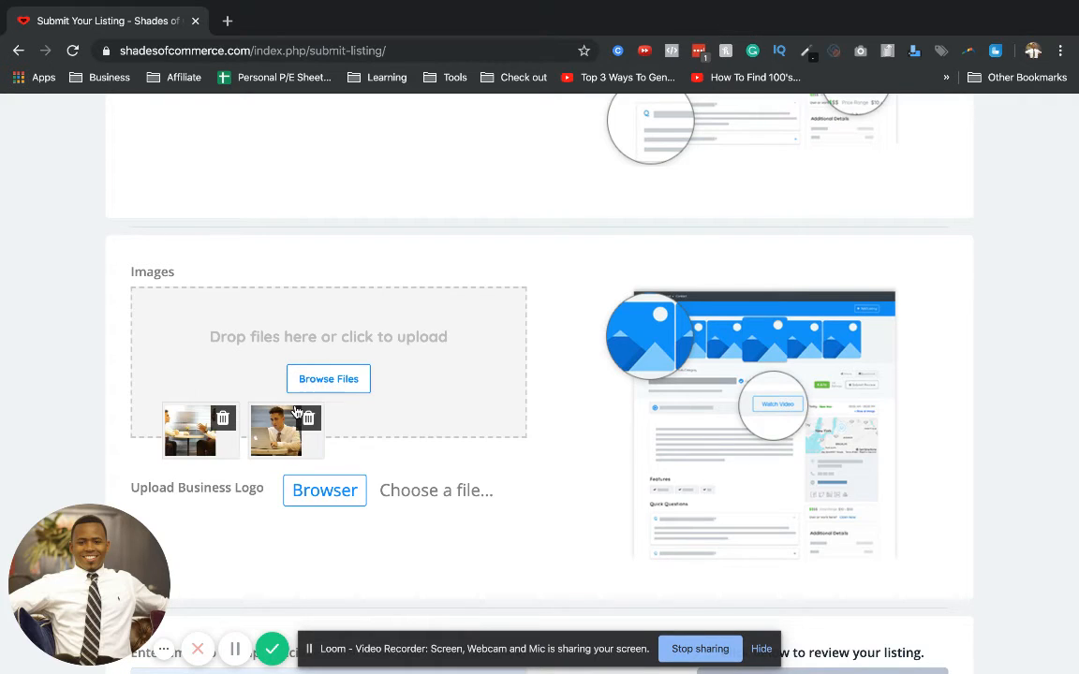
Add the desktop screenshots from 2019-11-04 at 1.24.42 PM and 1.24.57 PM to the listing's Images.
{"action": "key", "text": "ctrl+Left"}
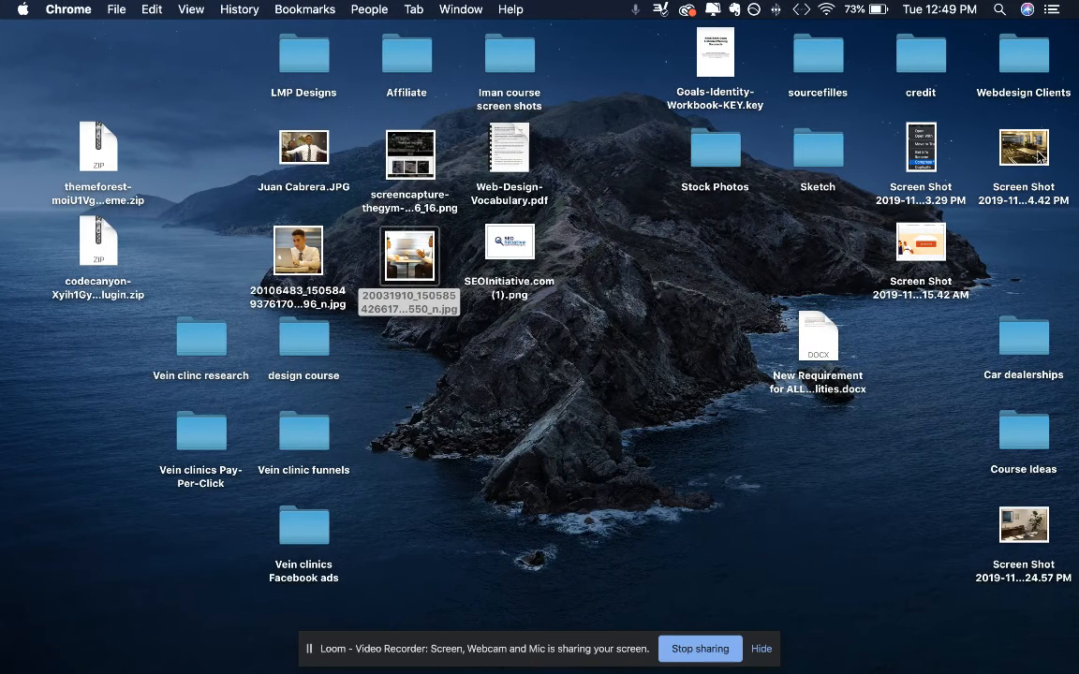
{"action": "left_click_drag", "start_coordinate": [1038, 156], "coordinate": [384, 415]}
{"action": "key", "text": "ctrl+Right"}
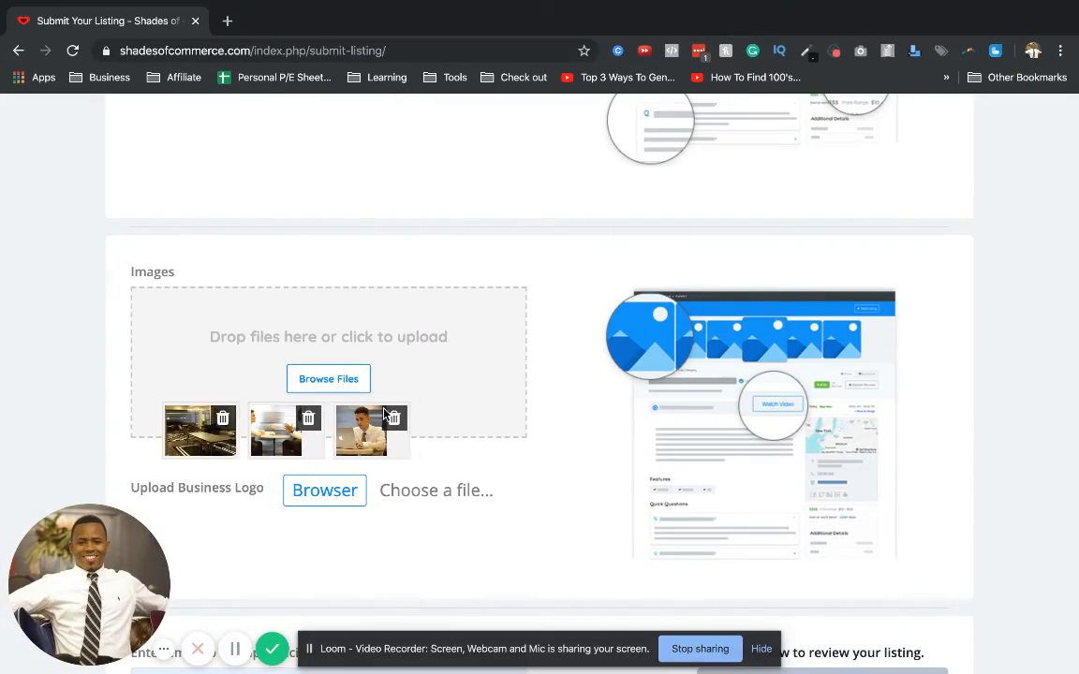
{"action": "key", "text": "ctrl+Left"}
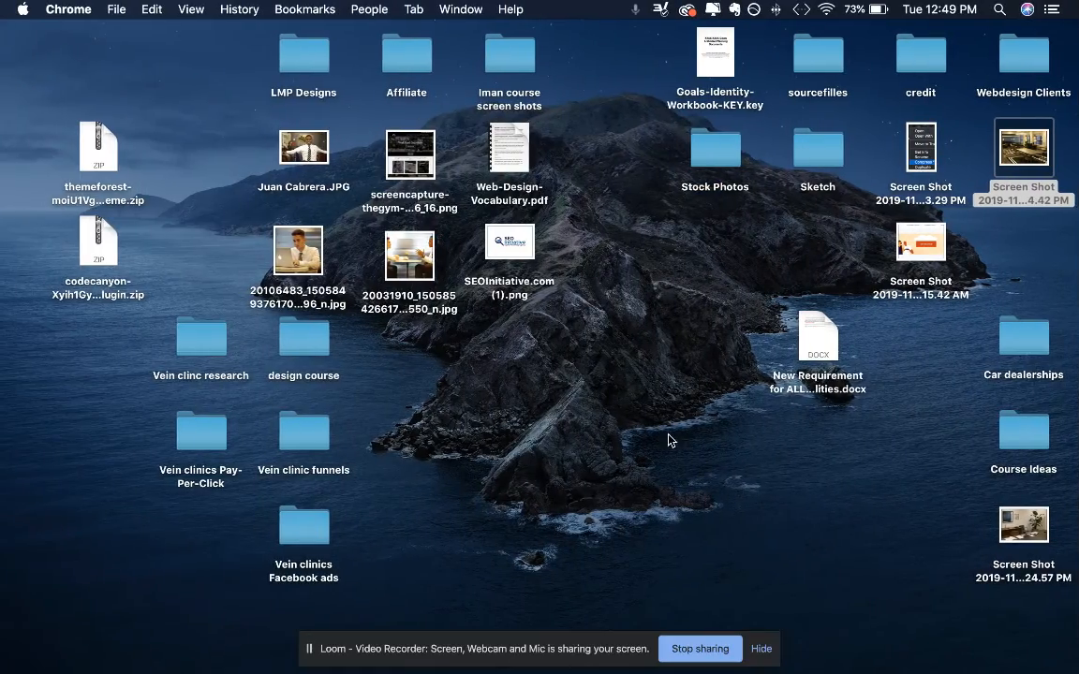
{"action": "left_click_drag", "start_coordinate": [1030, 548], "coordinate": [446, 401]}
{"action": "key", "text": "ctrl+Right"}
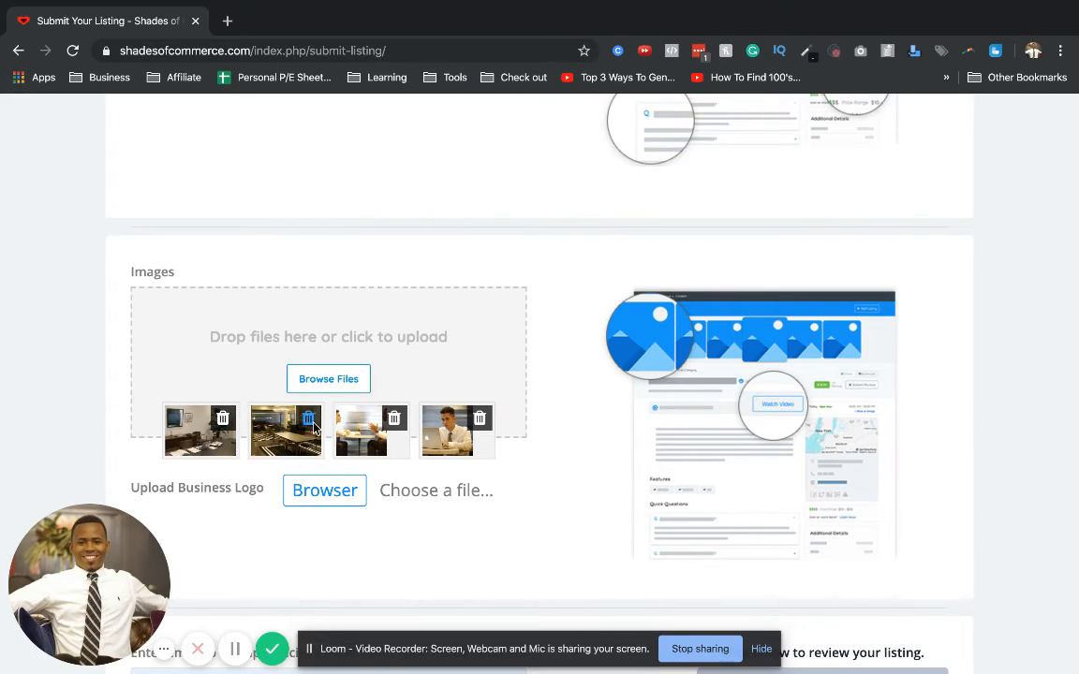
Add the desktop screencapture-thegym PNG to the listing's Images.
{"action": "key", "text": "ctrl+Left"}
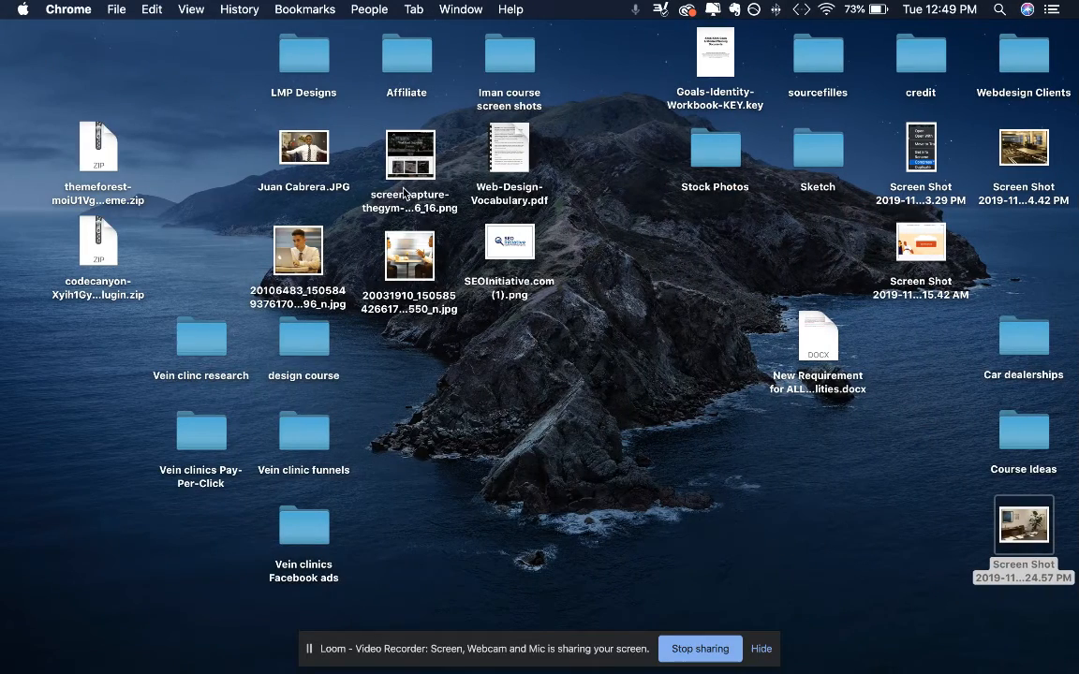
{"action": "left_click_drag", "start_coordinate": [412, 173], "coordinate": [474, 394]}
{"action": "key", "text": "ctrl+Right"}
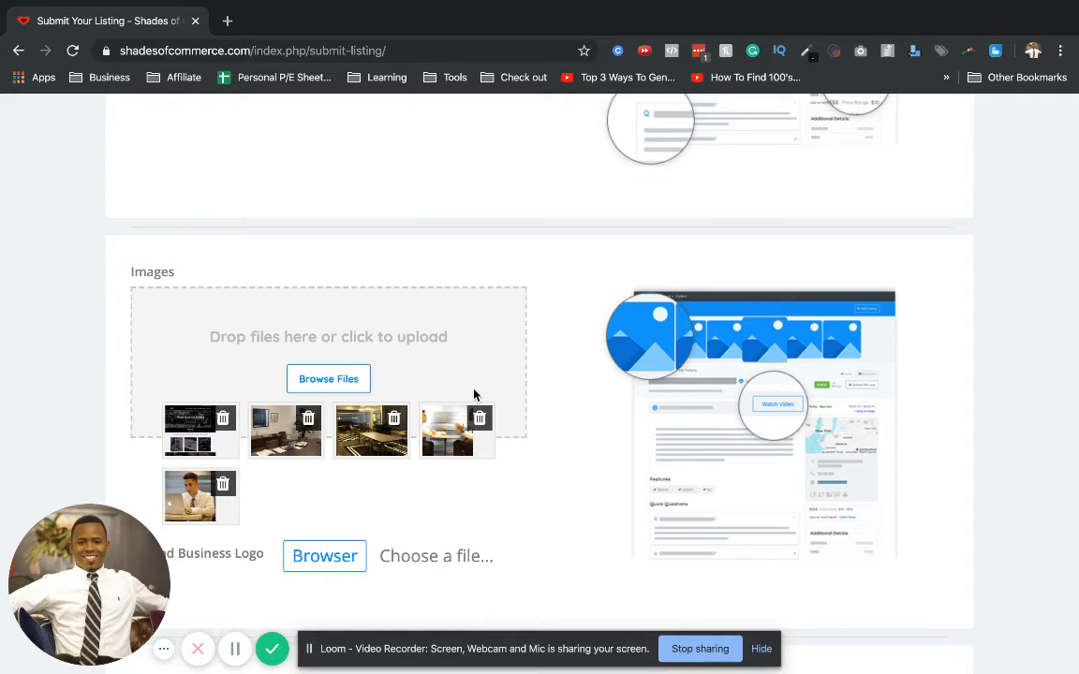
Upload SEOInitiative.com (1).png from the Desktop as the listing's business logo.
{"action": "scroll", "coordinate": [478, 438], "scroll_direction": "down", "scroll_amount": 3}
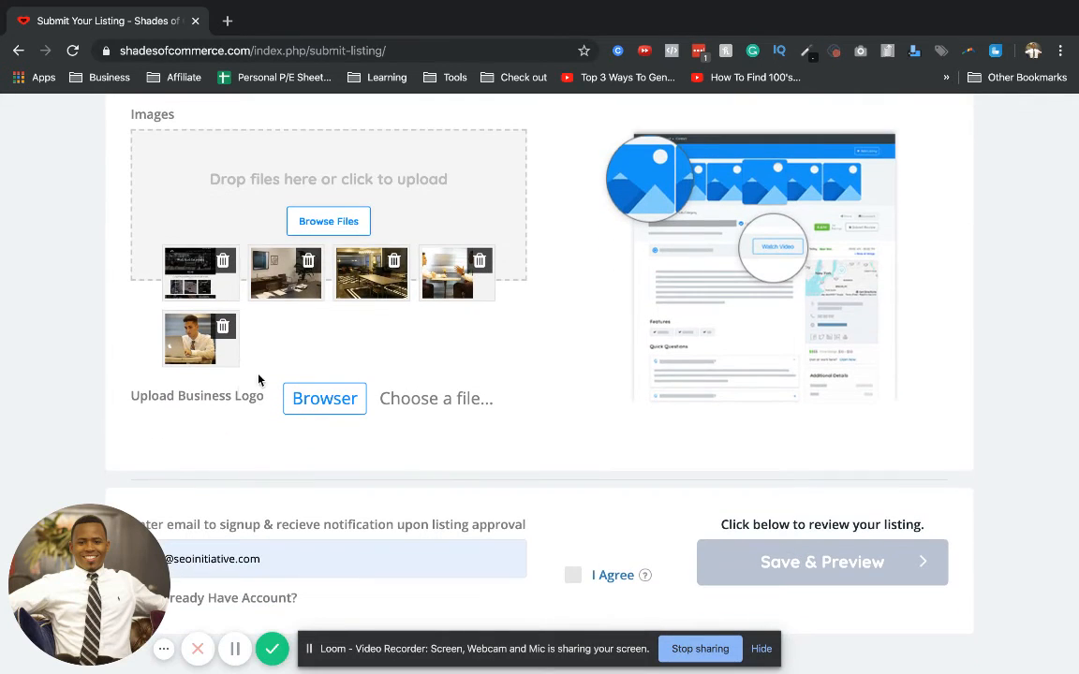
{"action": "left_click", "coordinate": [320, 400]}
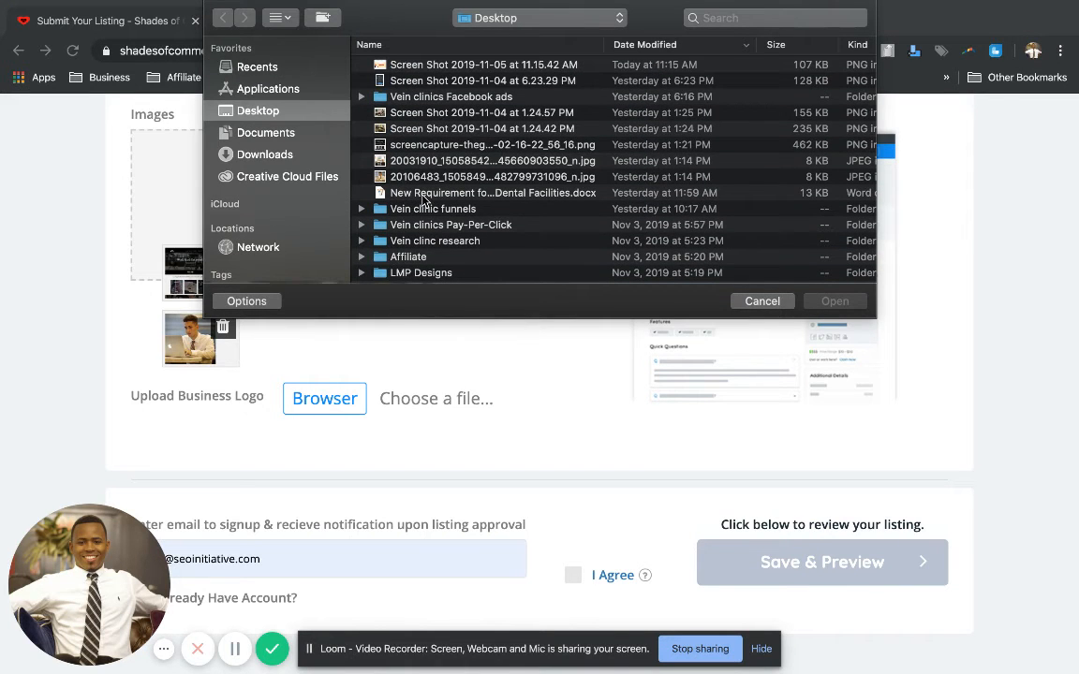
{"action": "scroll", "coordinate": [424, 201], "scroll_direction": "down", "scroll_amount": 2}
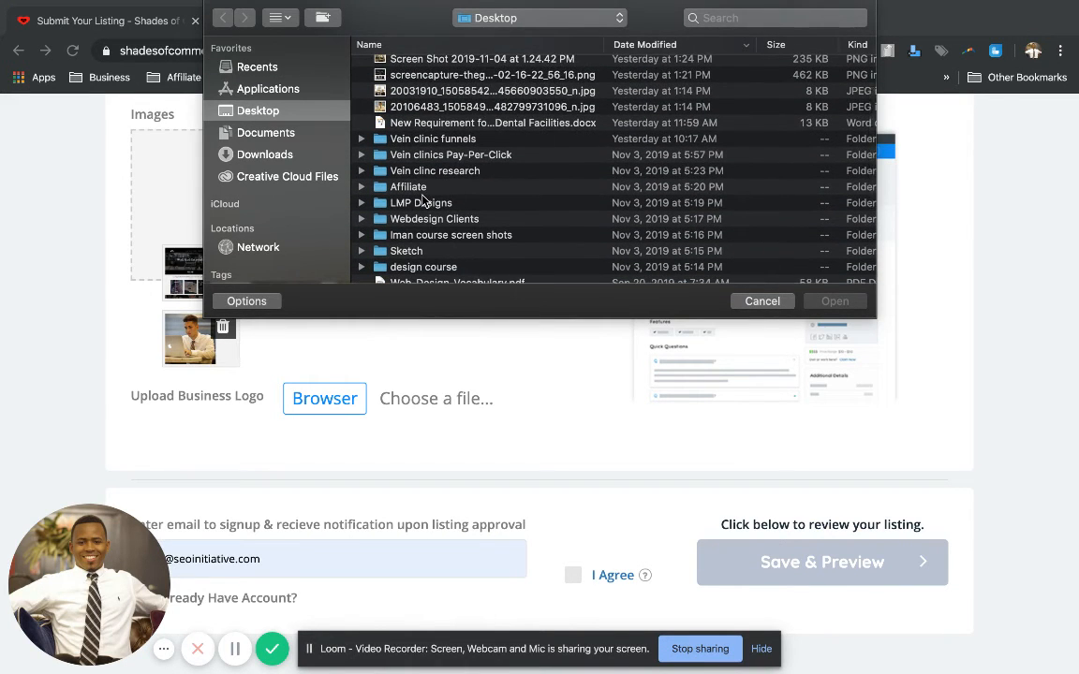
{"action": "scroll", "coordinate": [424, 200], "scroll_direction": "down", "scroll_amount": 2}
{"action": "scroll", "coordinate": [423, 200], "scroll_direction": "down", "scroll_amount": 3}
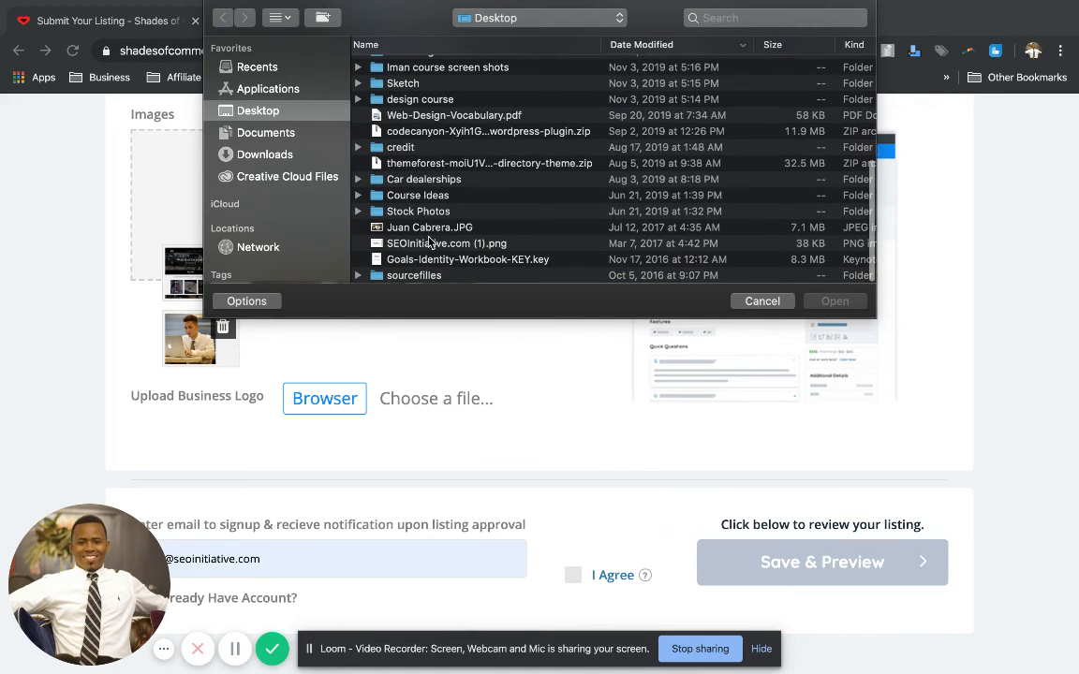
{"action": "scroll", "coordinate": [428, 243], "scroll_direction": "up", "scroll_amount": 3}
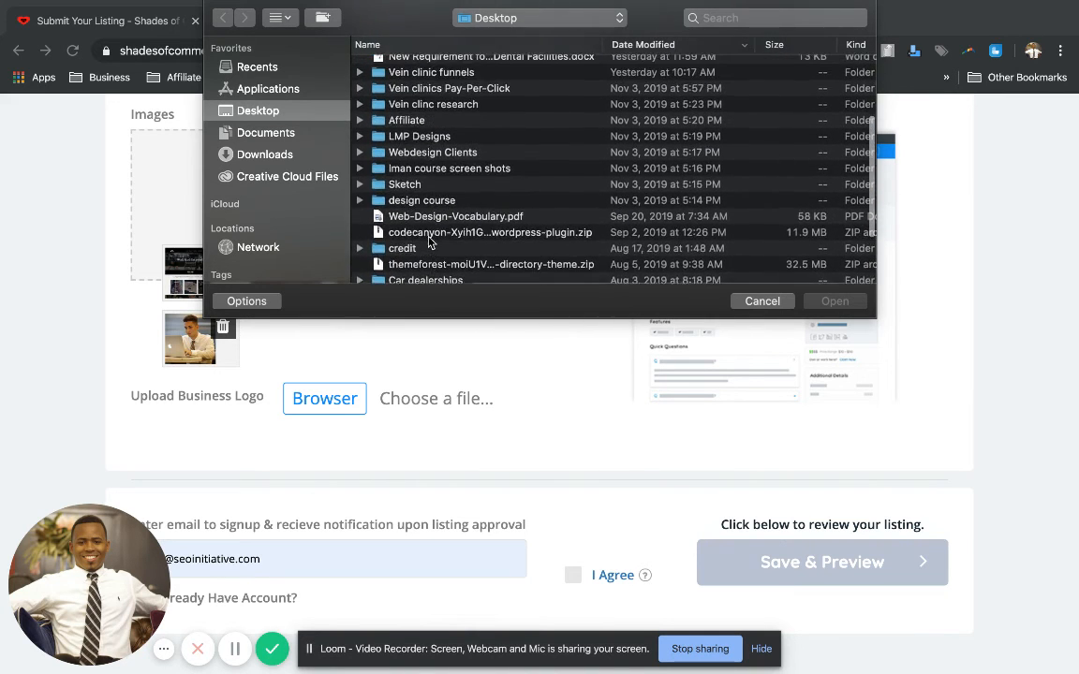
{"action": "scroll", "coordinate": [428, 243], "scroll_direction": "up", "scroll_amount": 3}
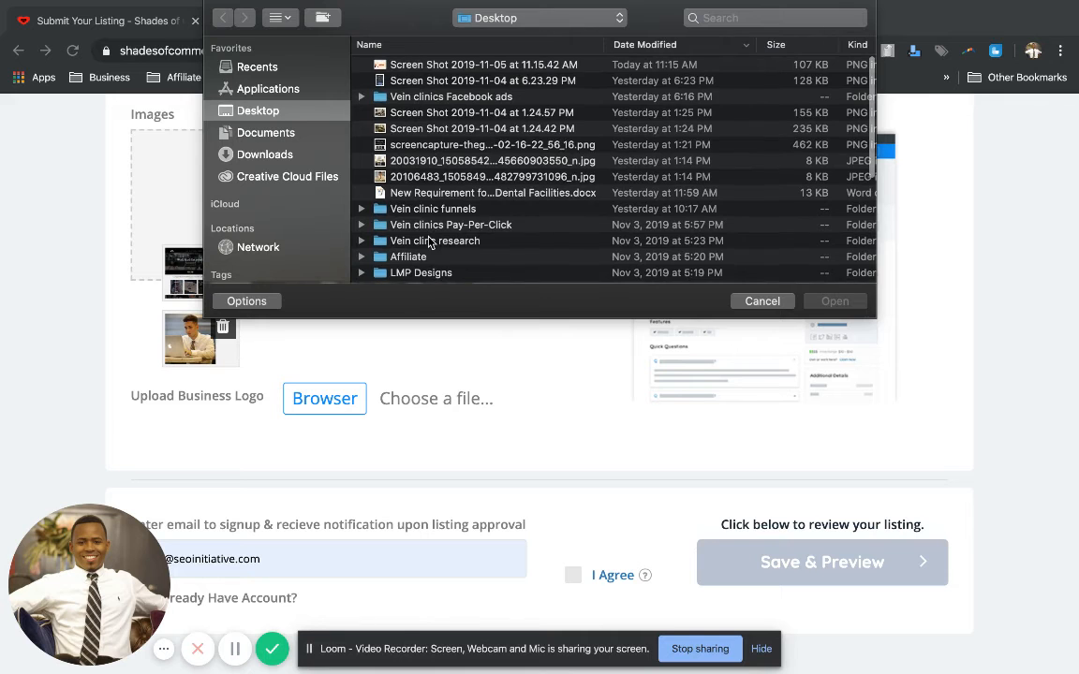
{"action": "scroll", "coordinate": [429, 243], "scroll_direction": "down", "scroll_amount": 5}
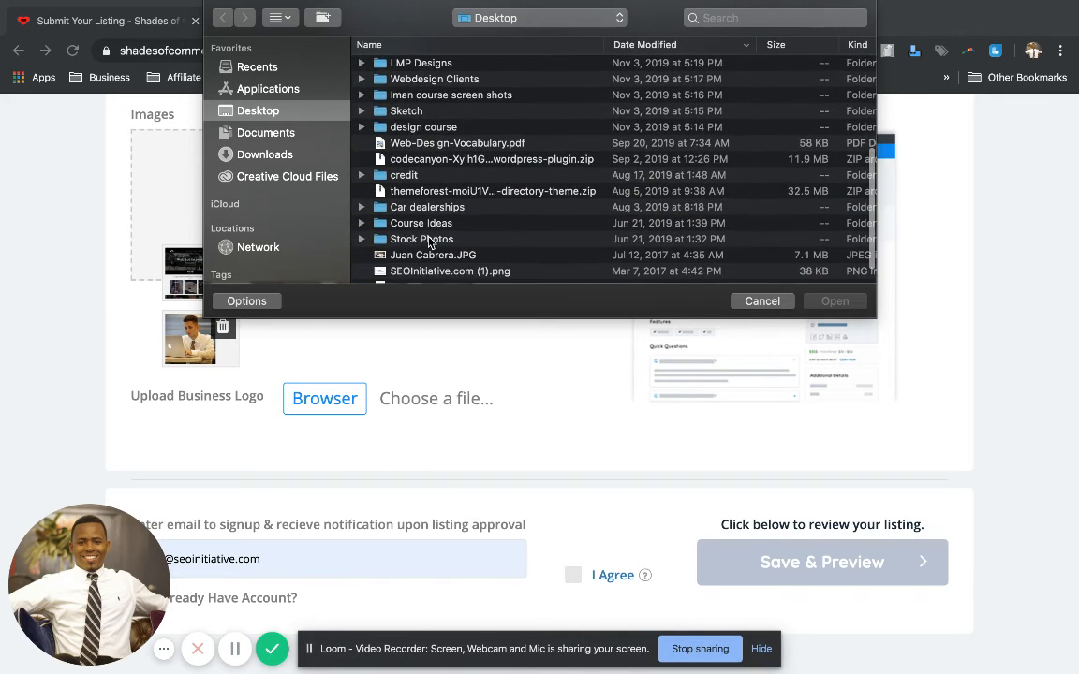
{"action": "left_click", "coordinate": [429, 242]}
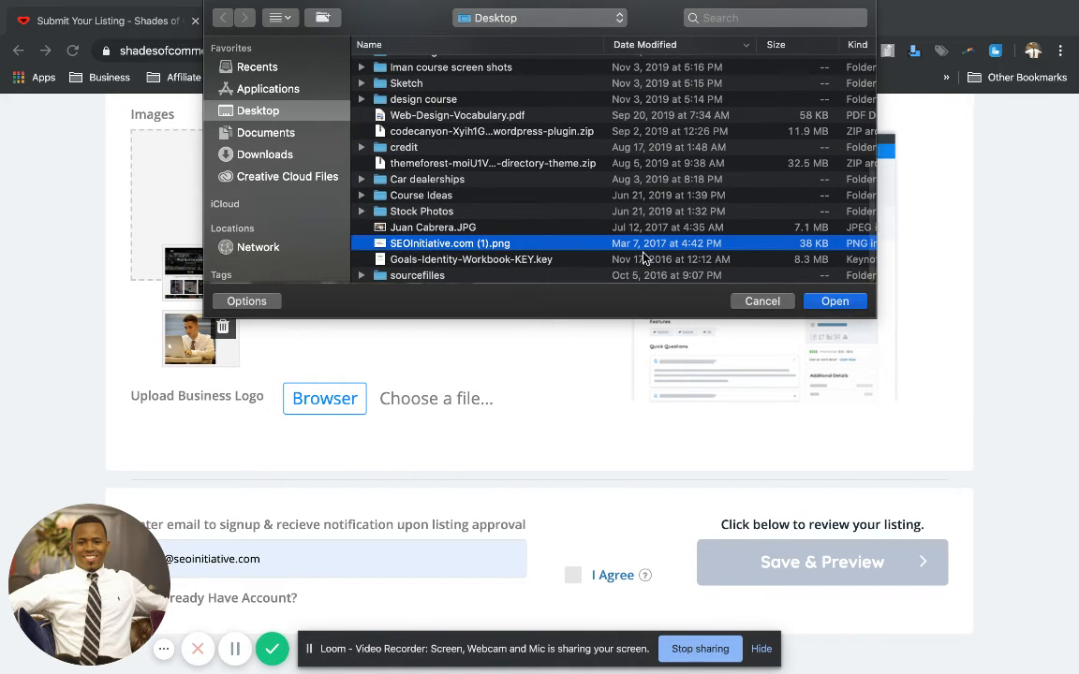
{"action": "left_click", "coordinate": [835, 301]}
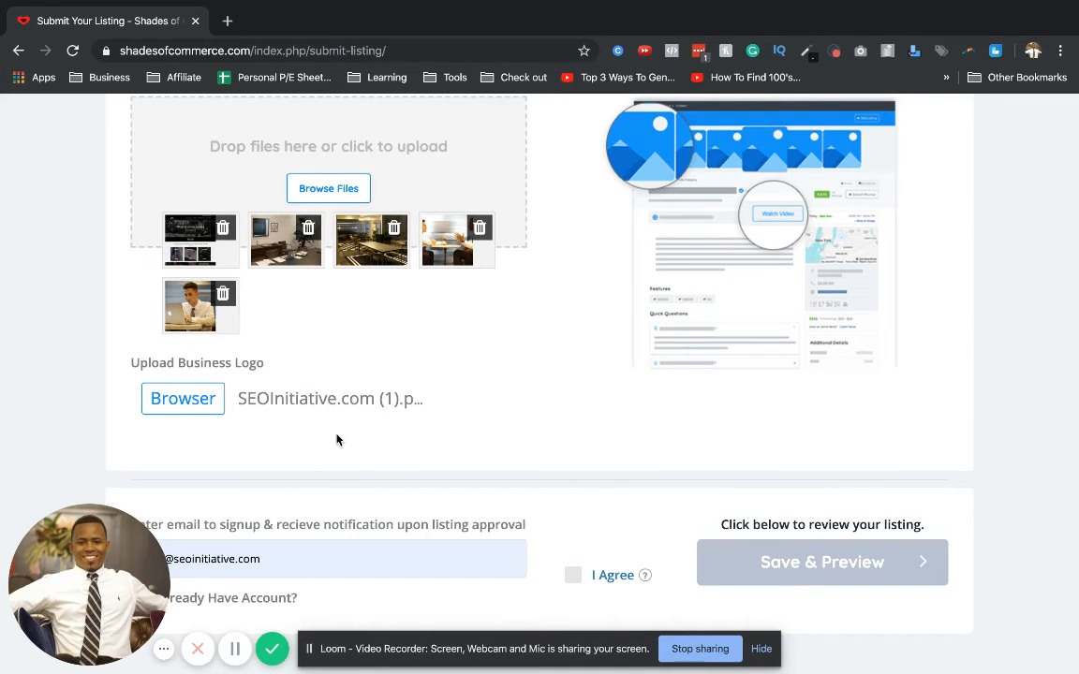
Move the full-screen Fake Email Generator space beside the listing form's space and copy its generated email address.
{"action": "scroll", "coordinate": [398, 464], "scroll_direction": "down", "scroll_amount": 2}
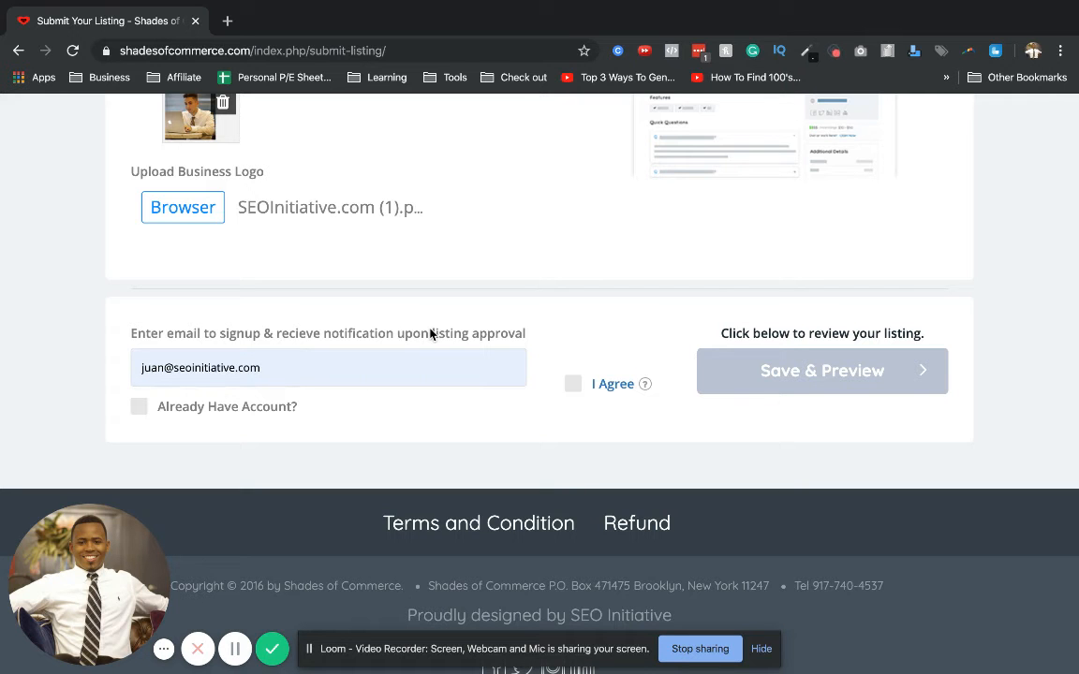
{"action": "key", "text": "ctrl+Up"}
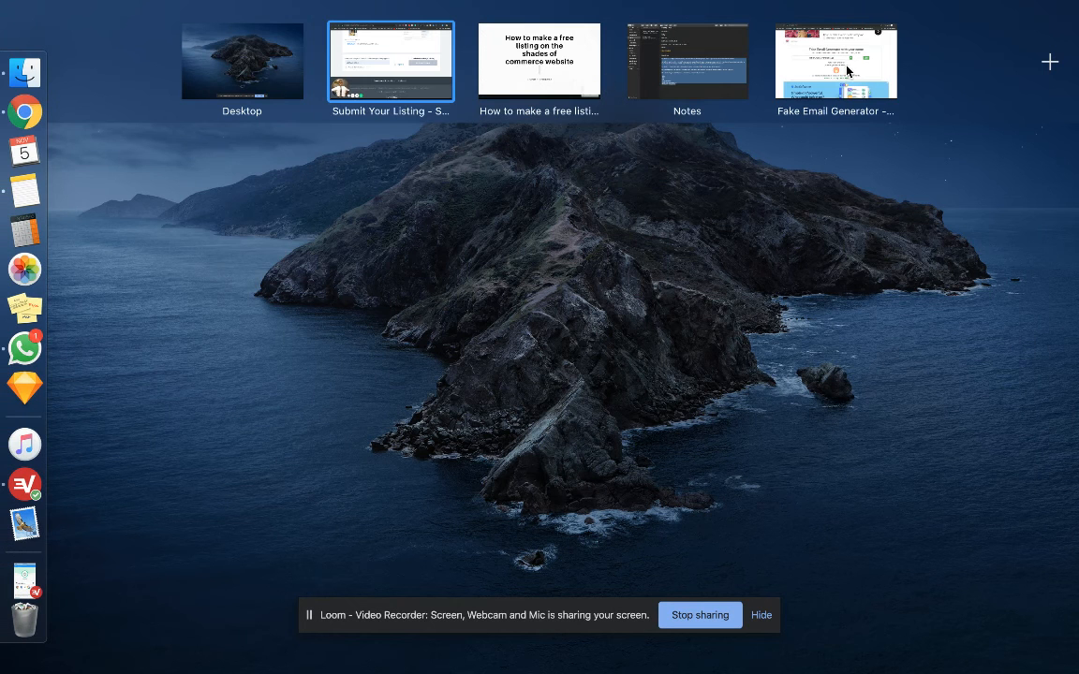
{"action": "left_click_drag", "start_coordinate": [848, 70], "coordinate": [538, 80]}
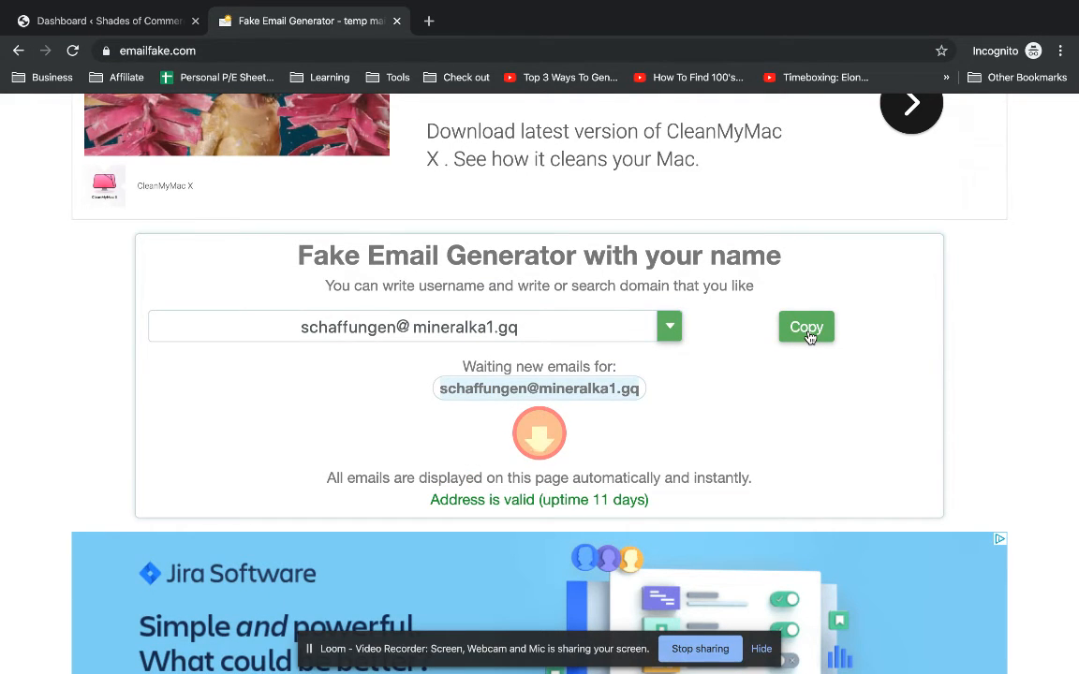
{"action": "left_click", "coordinate": [808, 335]}
Return to the Submit Your Listing form and replace the signup email with the copied temporary address.
{"action": "key", "text": "ctrl+Up"}
{"action": "left_click", "coordinate": [384, 90]}
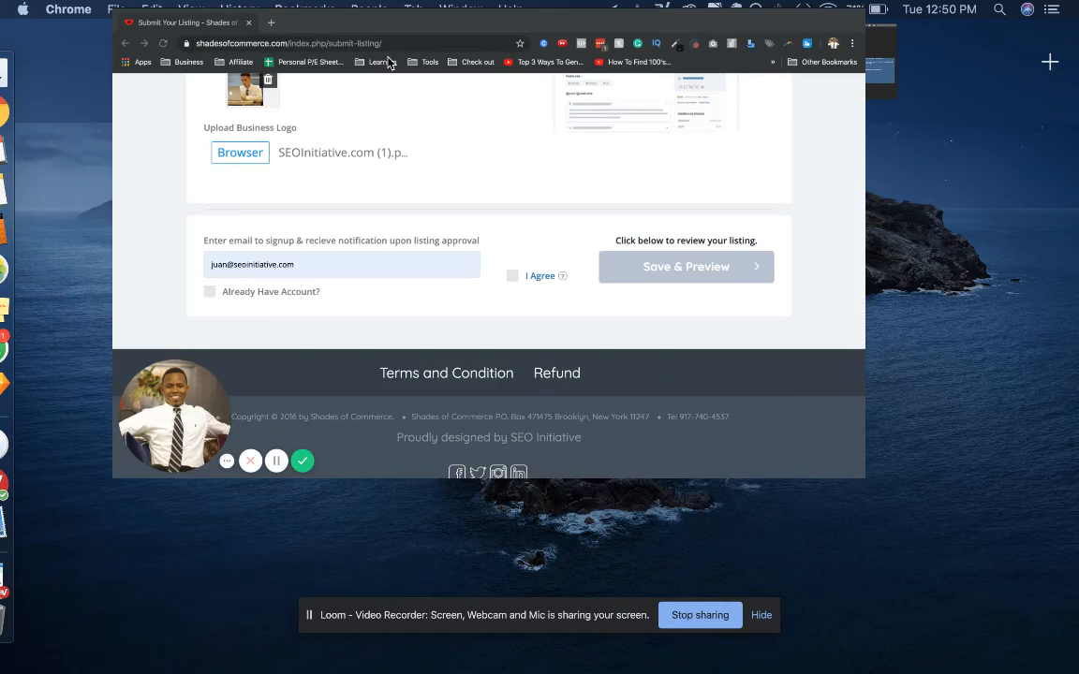
{"action": "left_click", "coordinate": [379, 368]}
{"action": "key", "text": "super+a"}
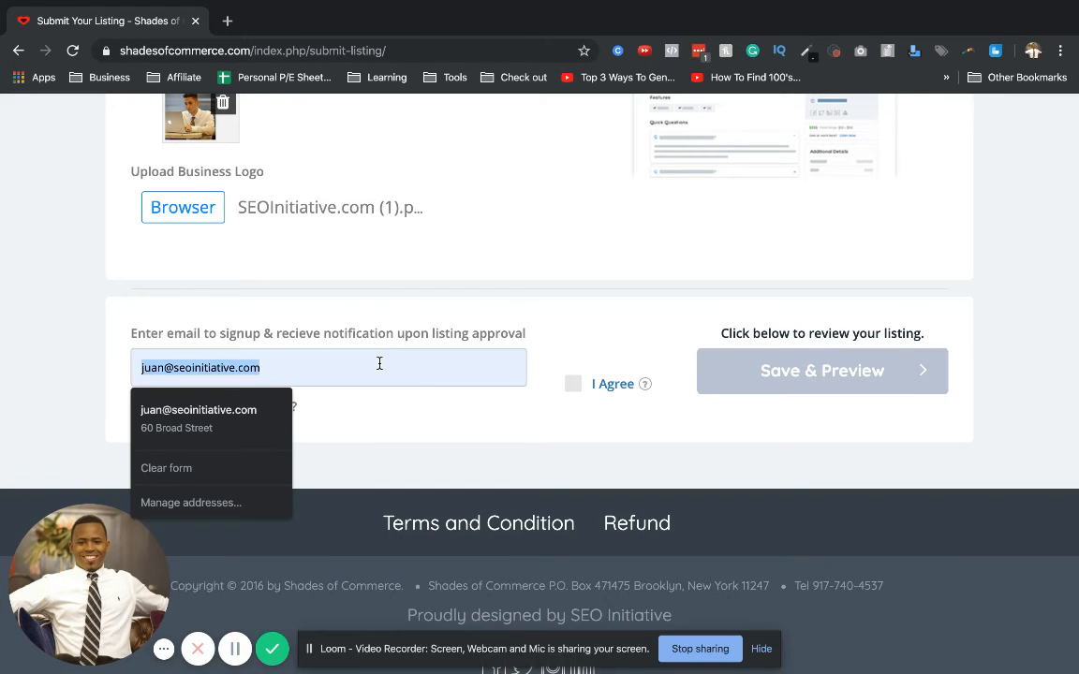
{"action": "key", "text": "super+v"}
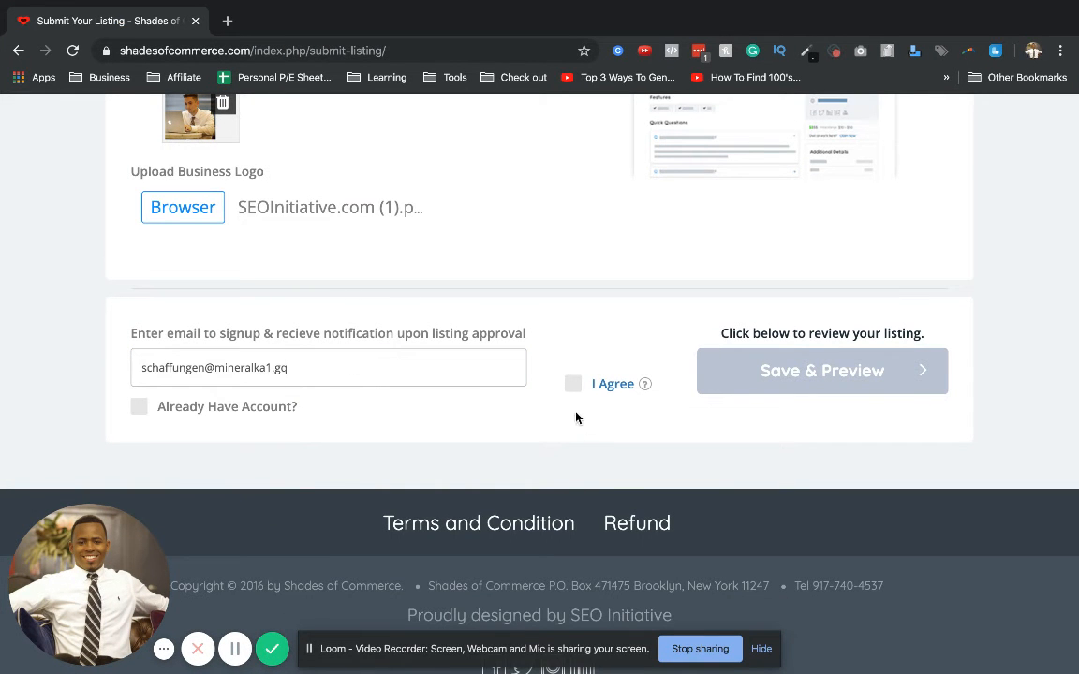
Open the terms linked from I Agree in a new tab and read the disclaimer, refund rules and selling acknowledgement.
{"action": "right_click", "coordinate": [616, 386]}
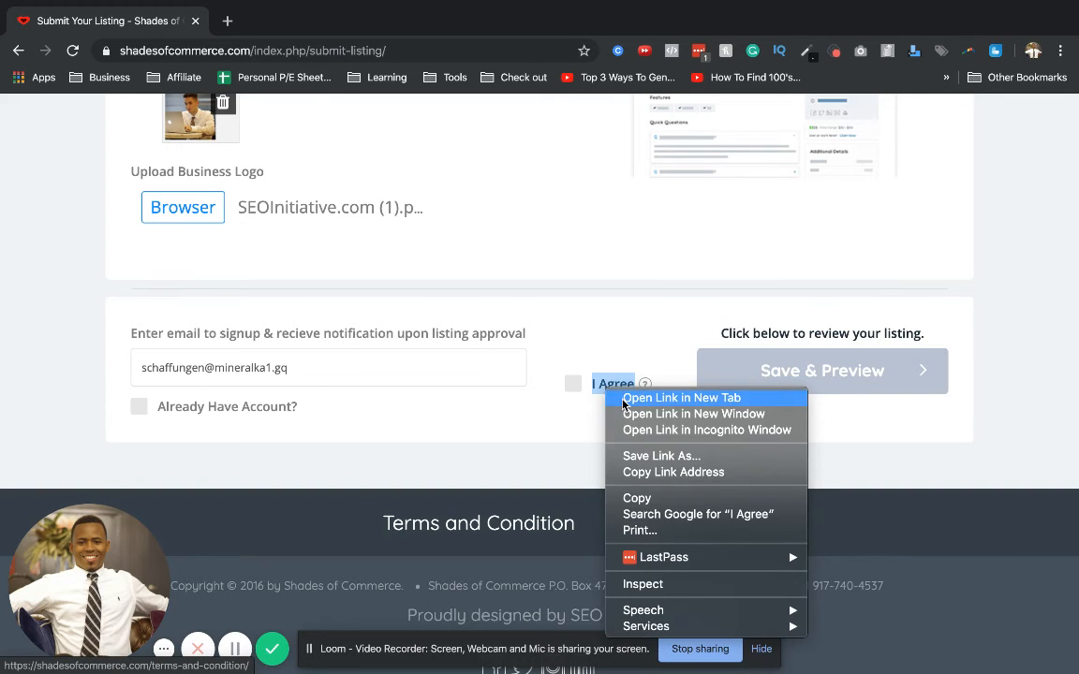
{"action": "left_click", "coordinate": [622, 396]}
{"action": "left_click", "coordinate": [253, 23]}
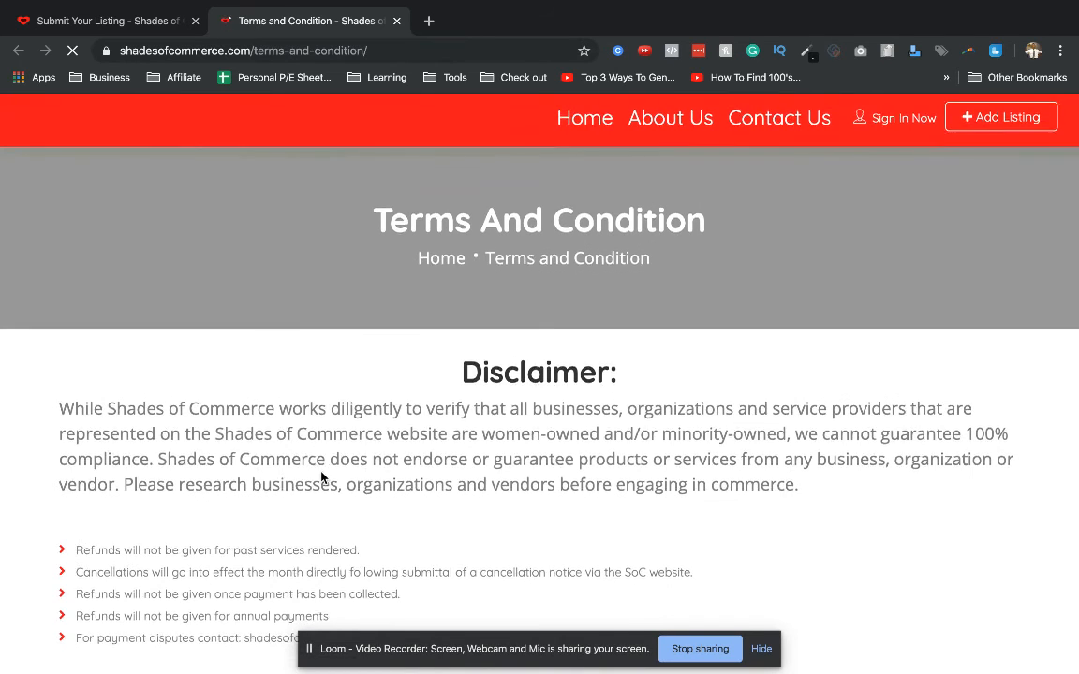
{"action": "scroll", "coordinate": [321, 475], "scroll_direction": "down", "scroll_amount": 1}
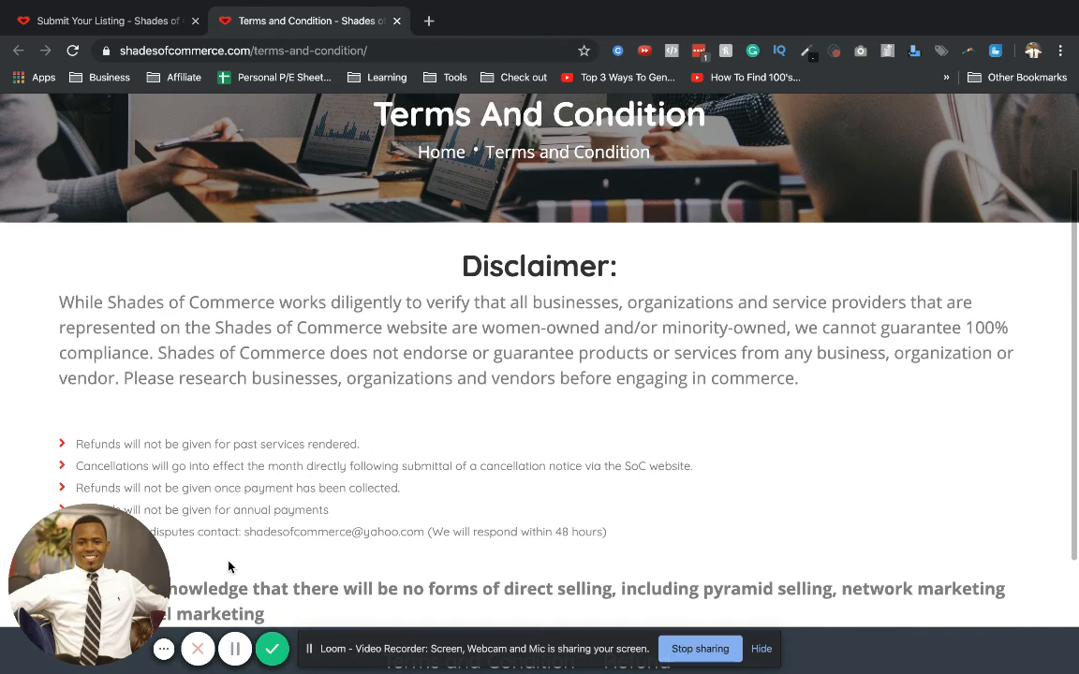
{"action": "scroll", "coordinate": [229, 566], "scroll_direction": "down", "scroll_amount": 1}
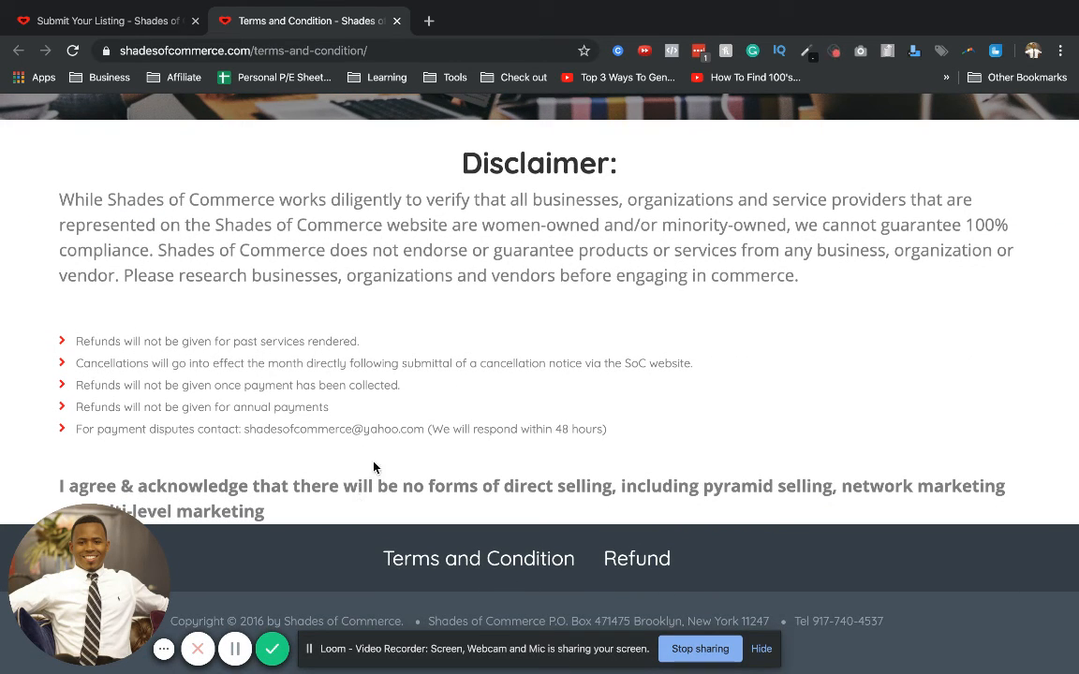
{"action": "scroll", "coordinate": [385, 452], "scroll_direction": "up", "scroll_amount": 1}
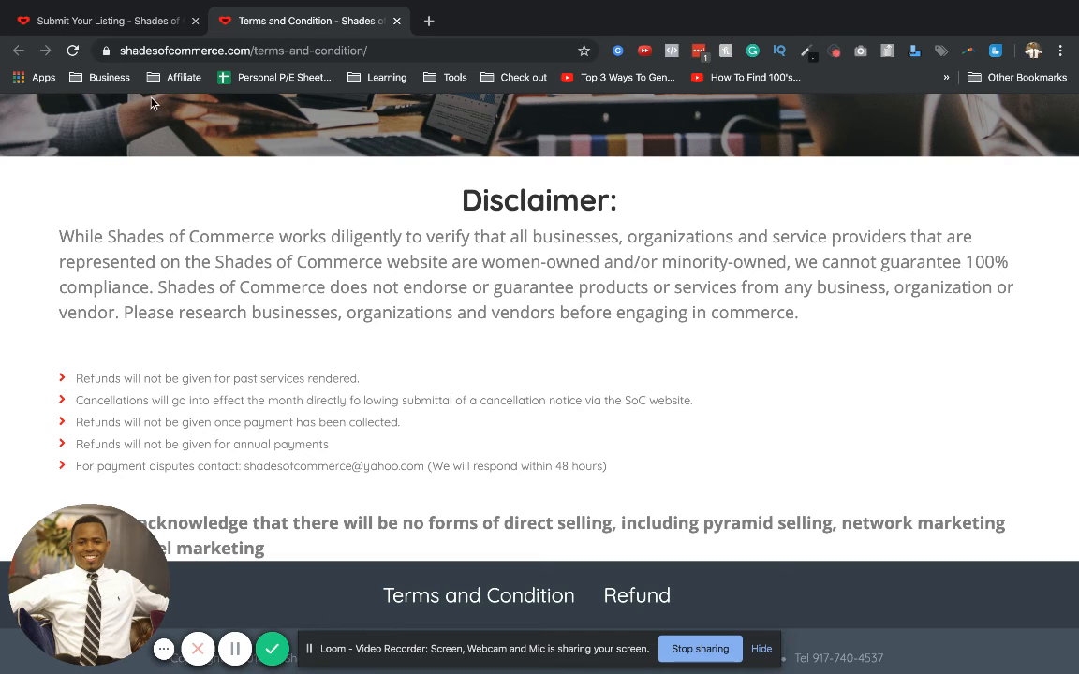
Return to the listing form, agree to the terms, and save and preview the listing.
{"action": "left_click", "coordinate": [117, 21]}
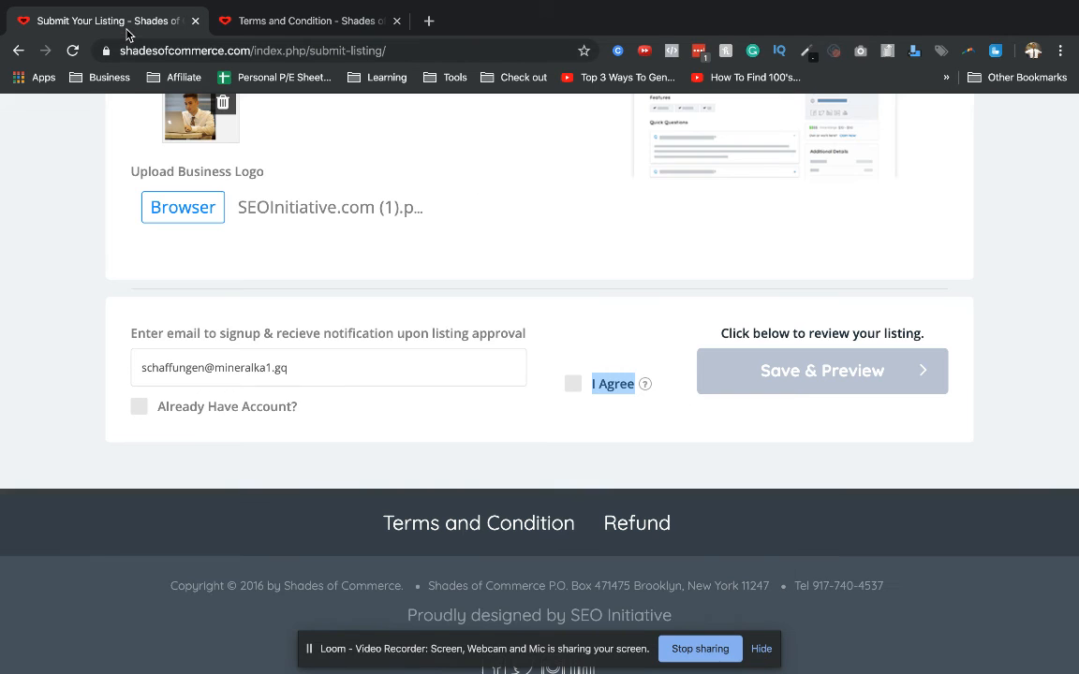
{"action": "left_click", "coordinate": [573, 384]}
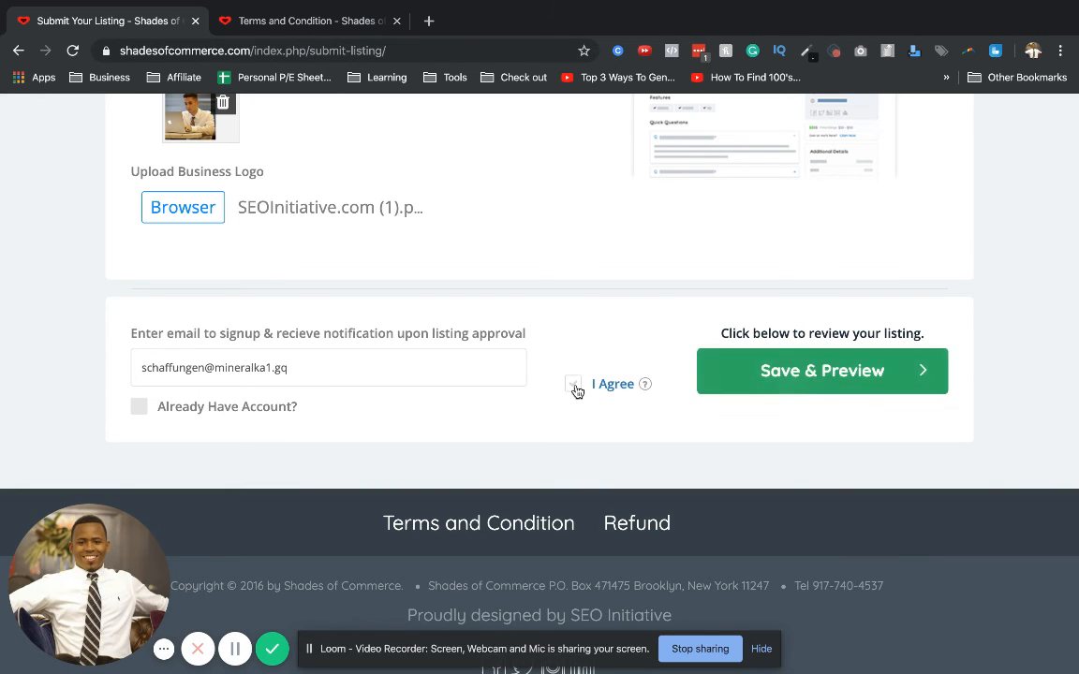
{"action": "left_click", "coordinate": [800, 386]}
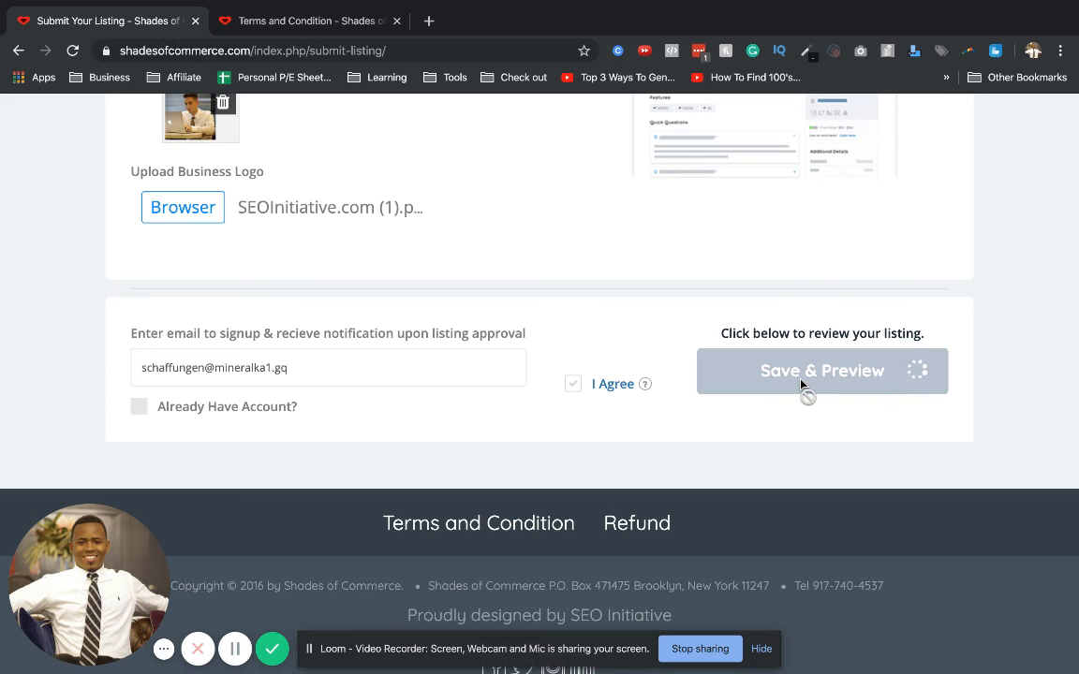